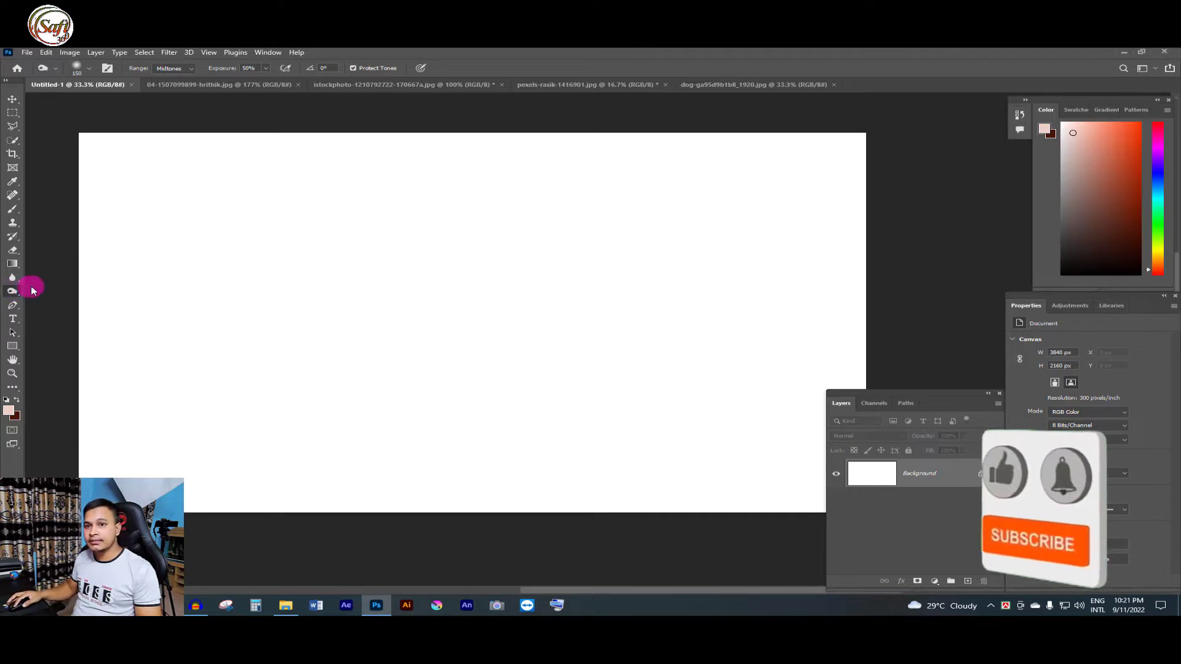
- Make the Dodge Tool active at Midtones and 50% exposure, noting the Burn Tool alternative
drag(12, 294, 62, 297)
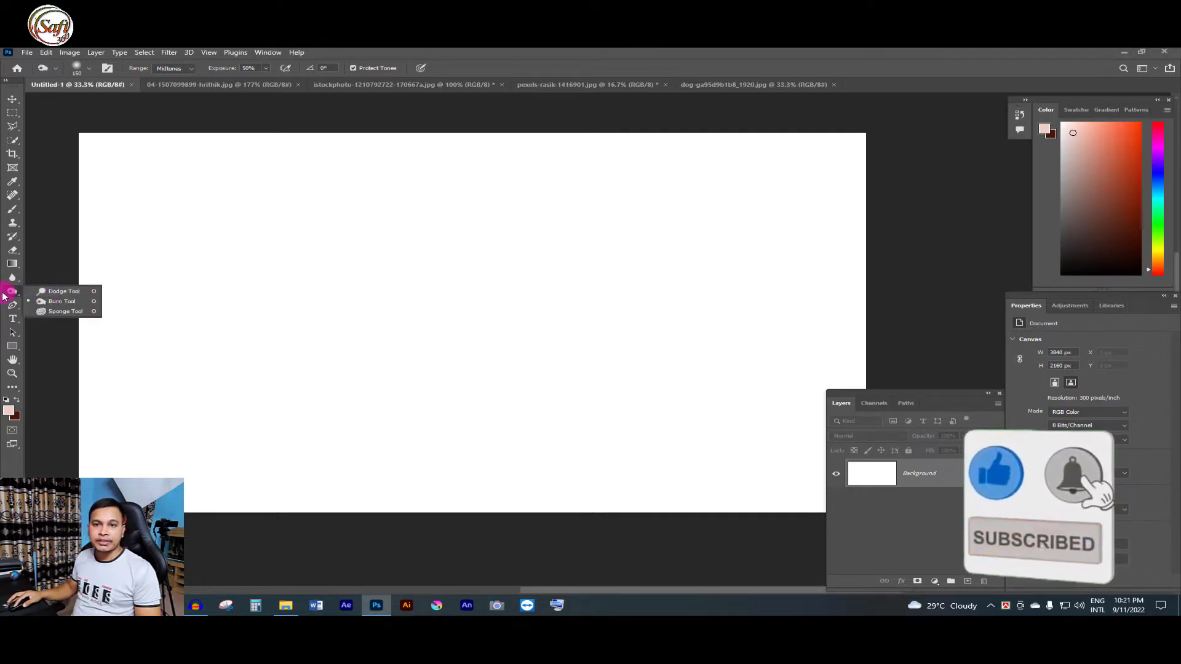
click(76, 294)
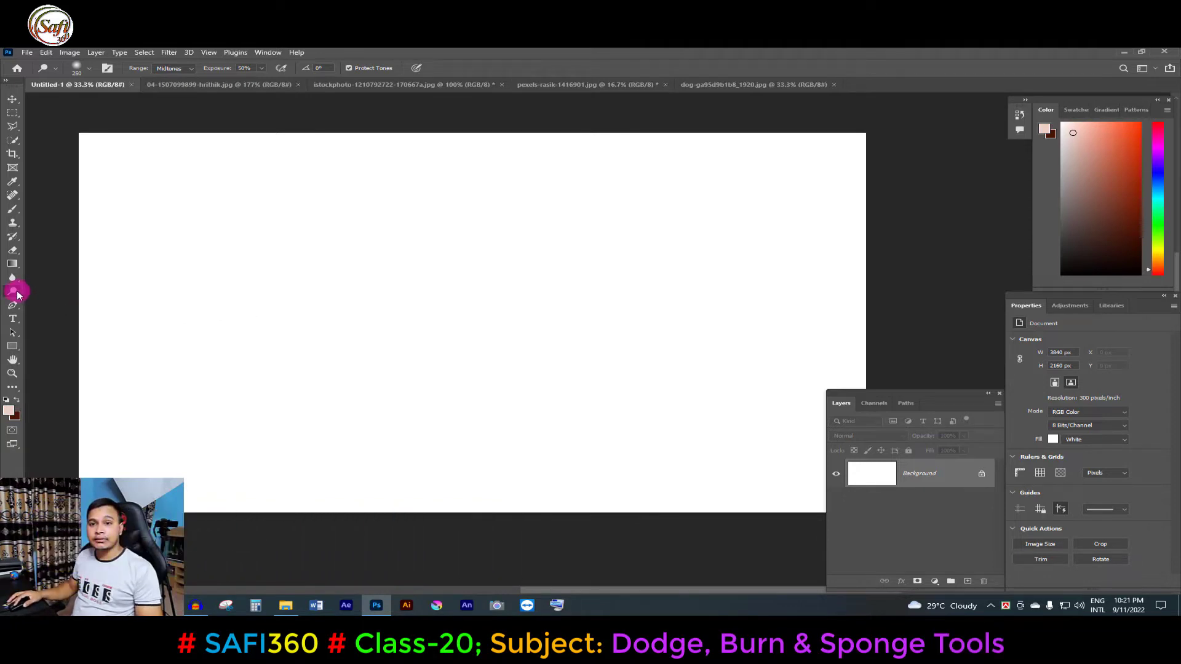
drag(18, 295, 78, 294)
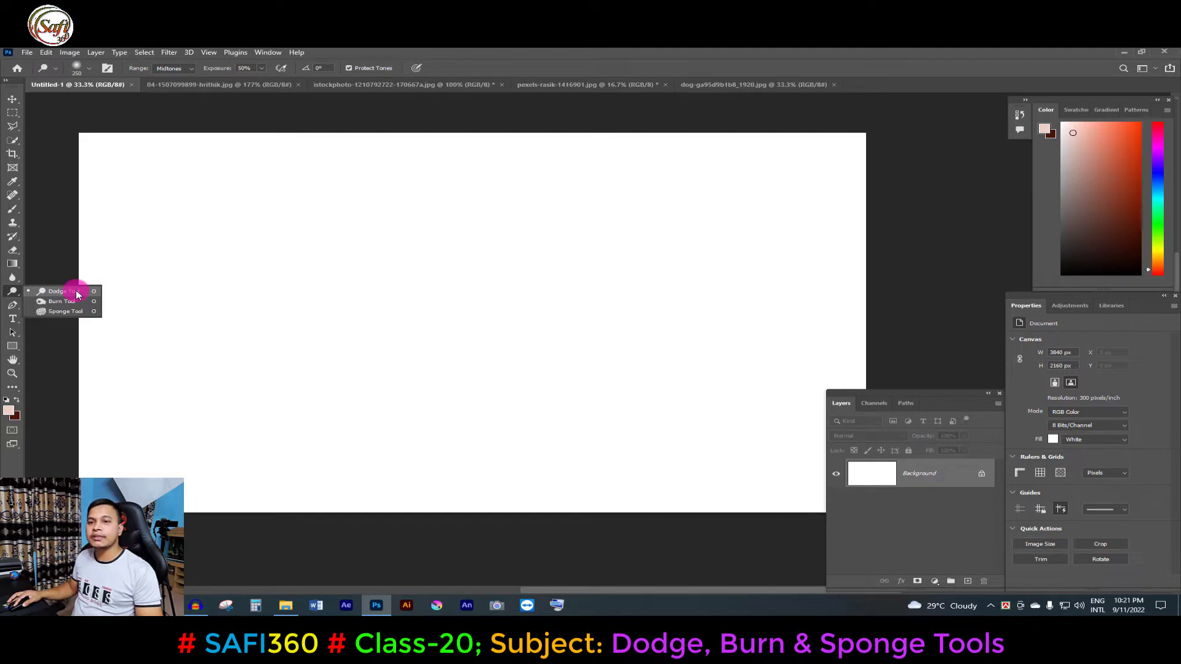
mouse_move(81, 291)
mouse_down()
mouse_move(64, 316)
mouse_move(70, 281)
mouse_move(76, 292)
mouse_up()
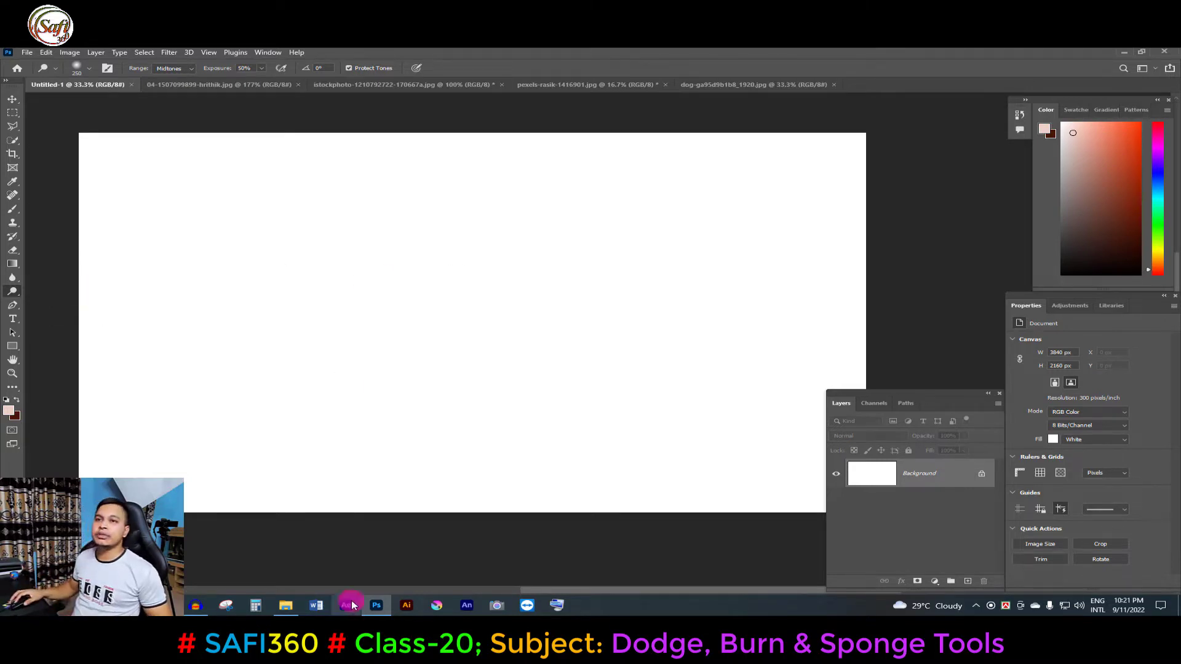
- Switch past the hrithik and butterfly tabs to the dog photo and zoom to 66.7%
click(239, 86)
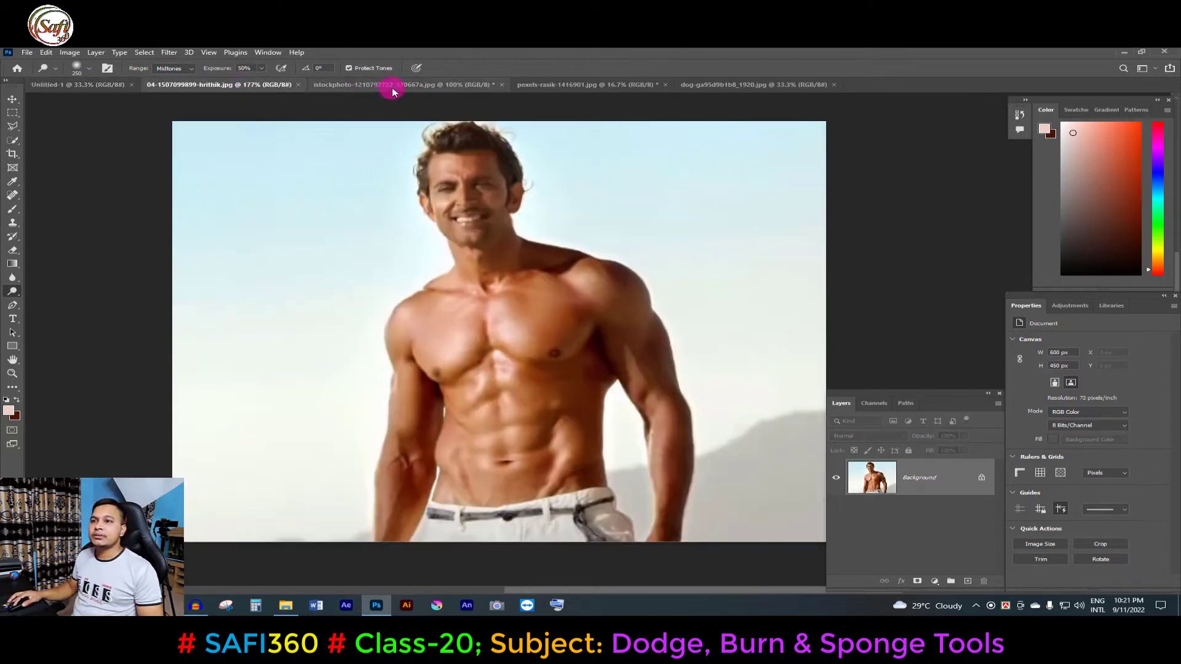
click(391, 86)
scroll(715, 339, up, 3)
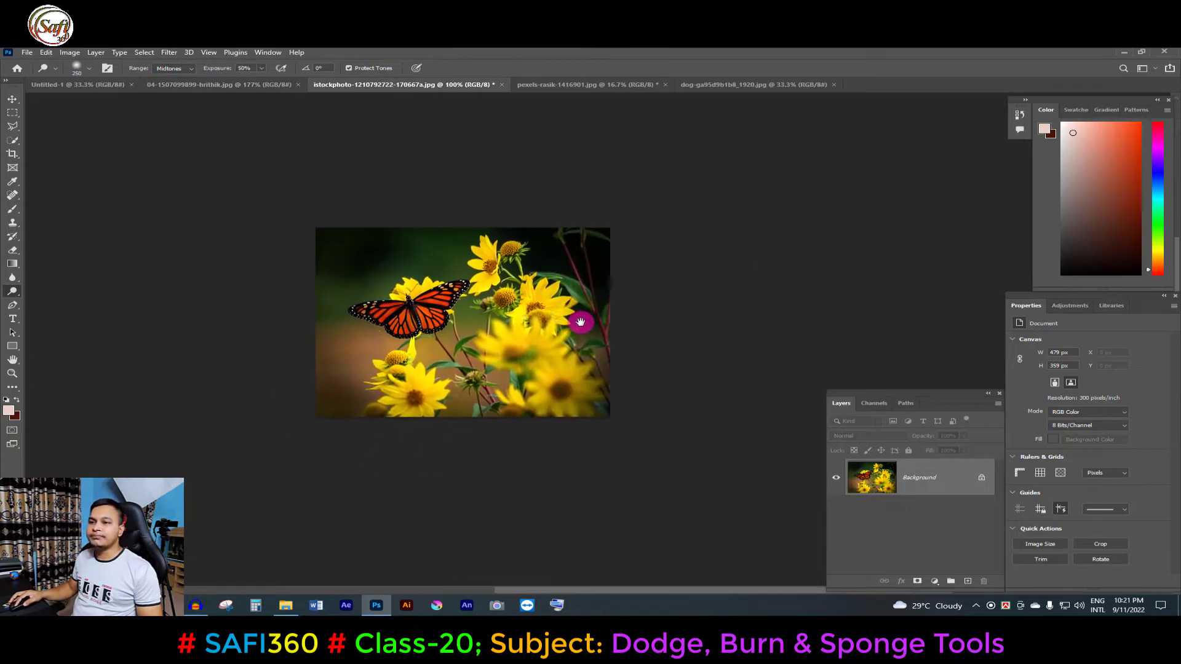
click(775, 86)
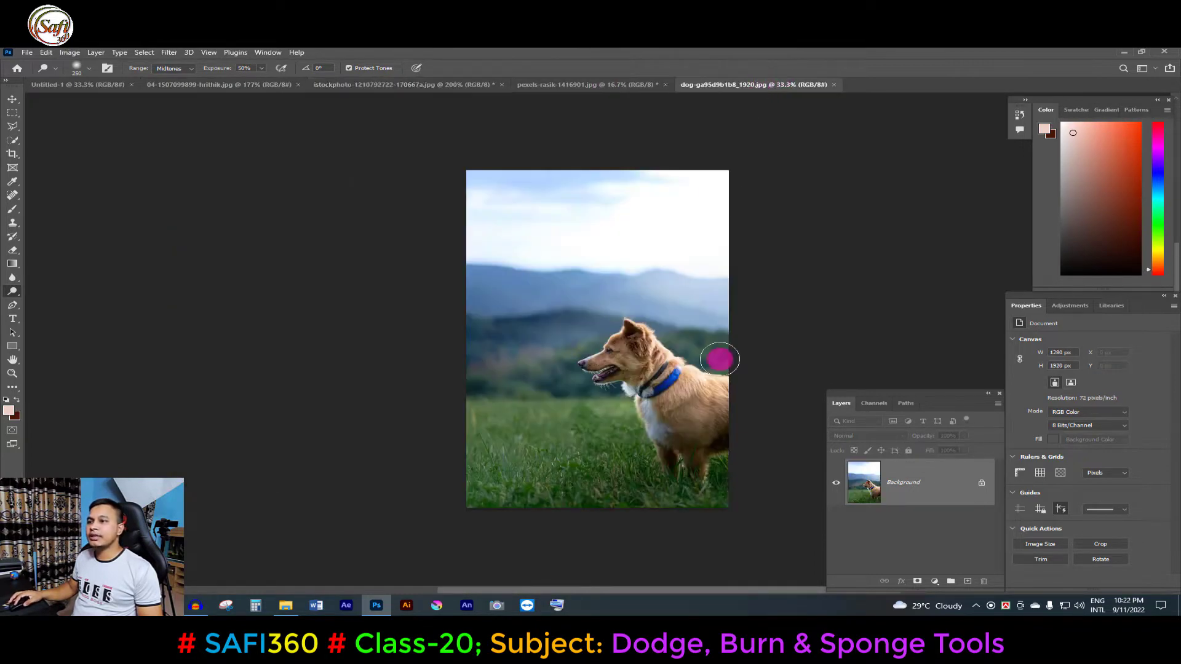
scroll(683, 345, up, 1)
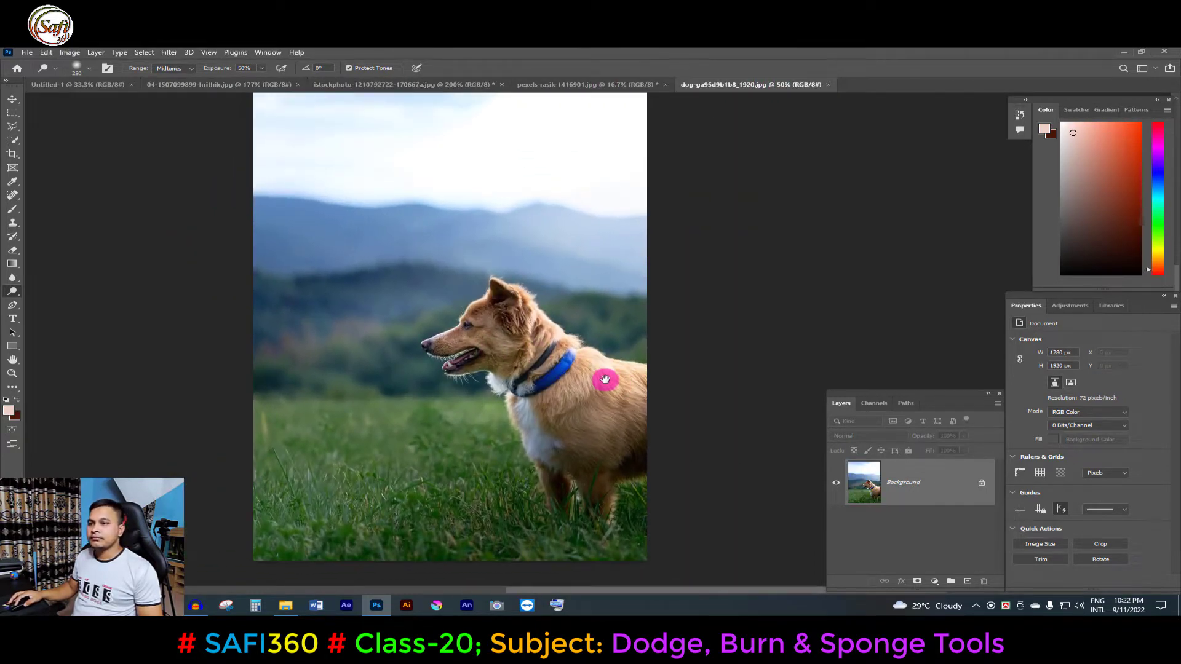
scroll(590, 379, up, 1)
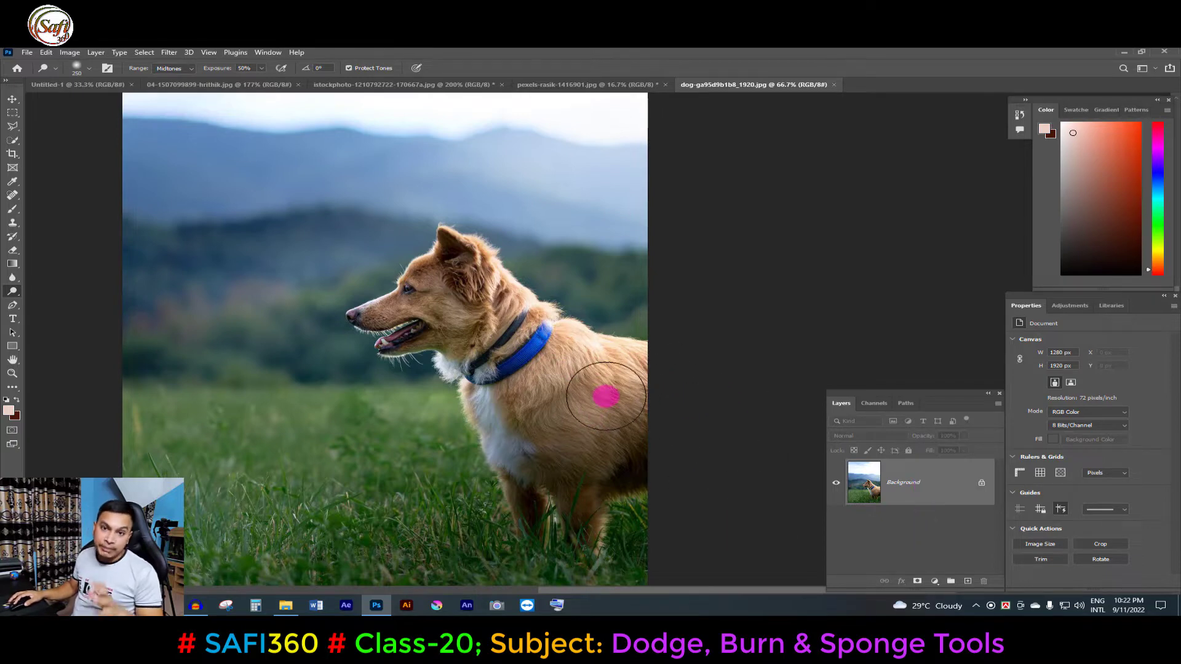
- Open the woman portrait image as a new document via File > Open
click(606, 396)
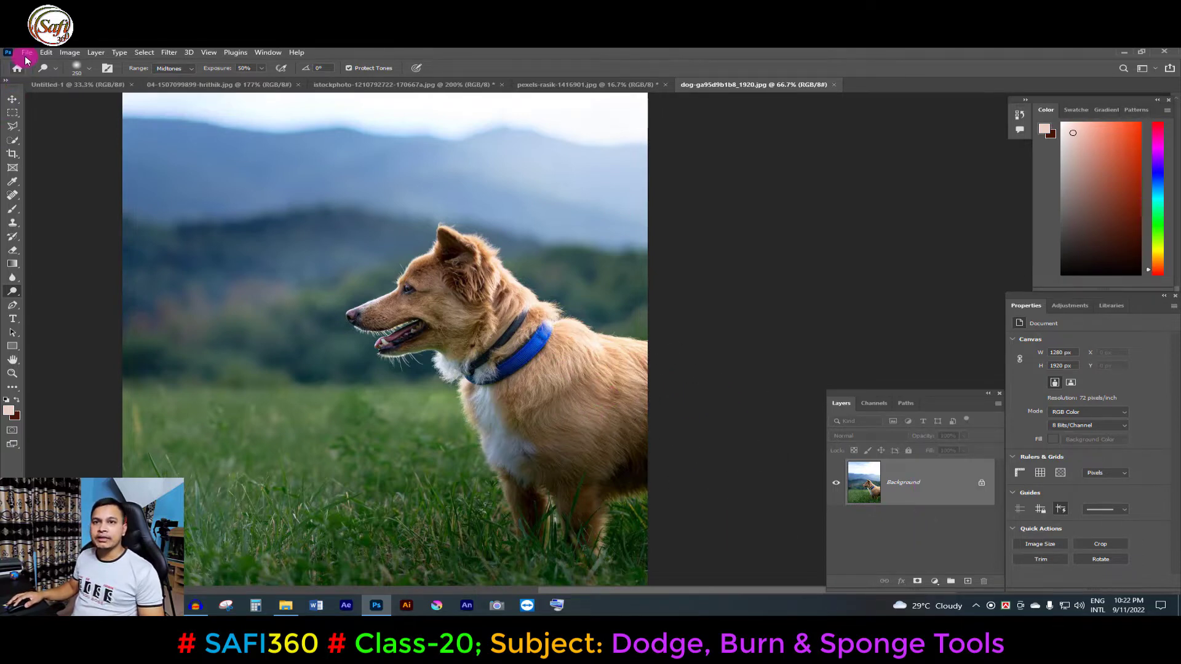
click(27, 53)
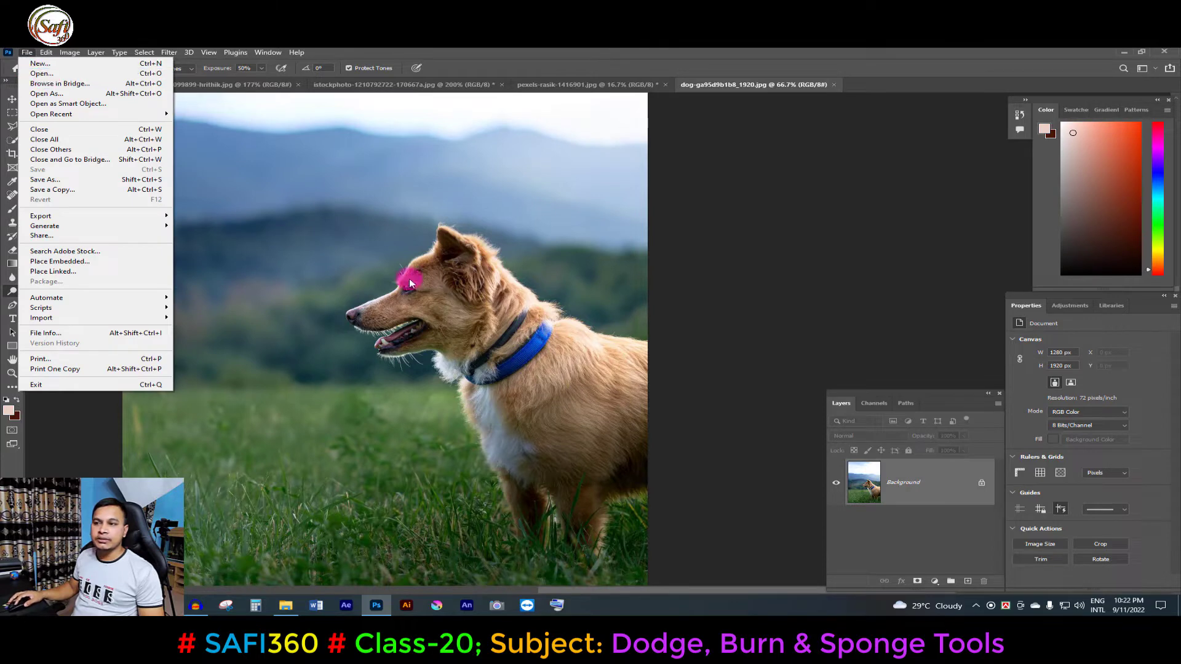
click(43, 73)
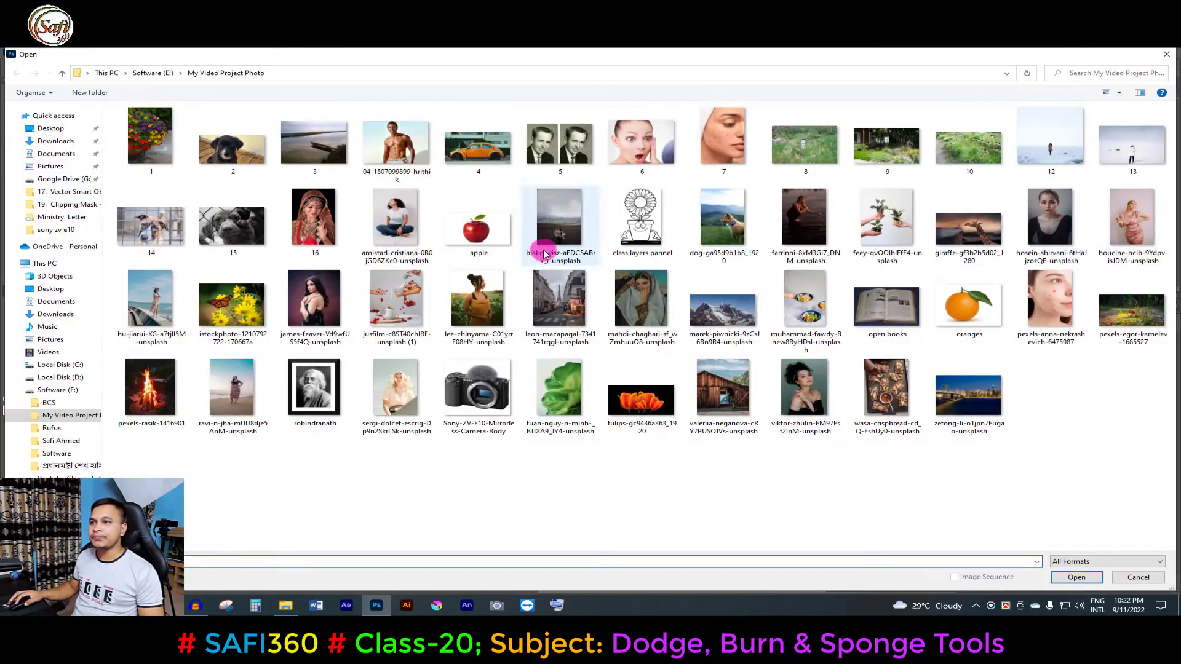
click(800, 402)
double_click(799, 401)
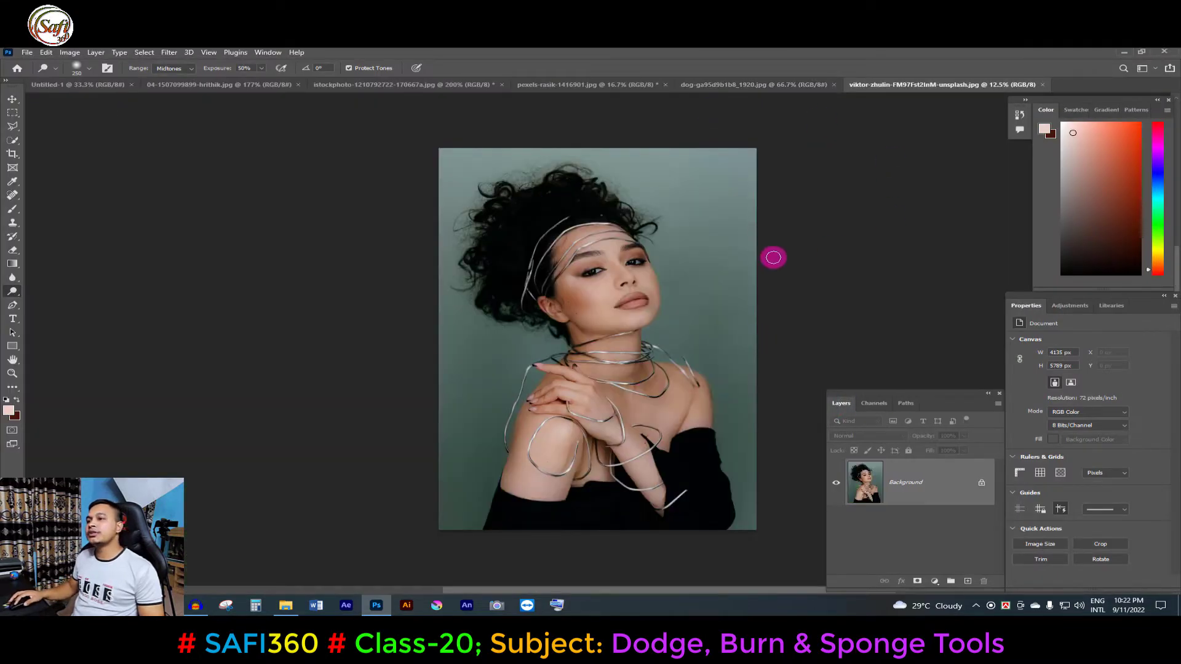
- Convert the dog photo's locked Background into an editable Layer 0
click(726, 89)
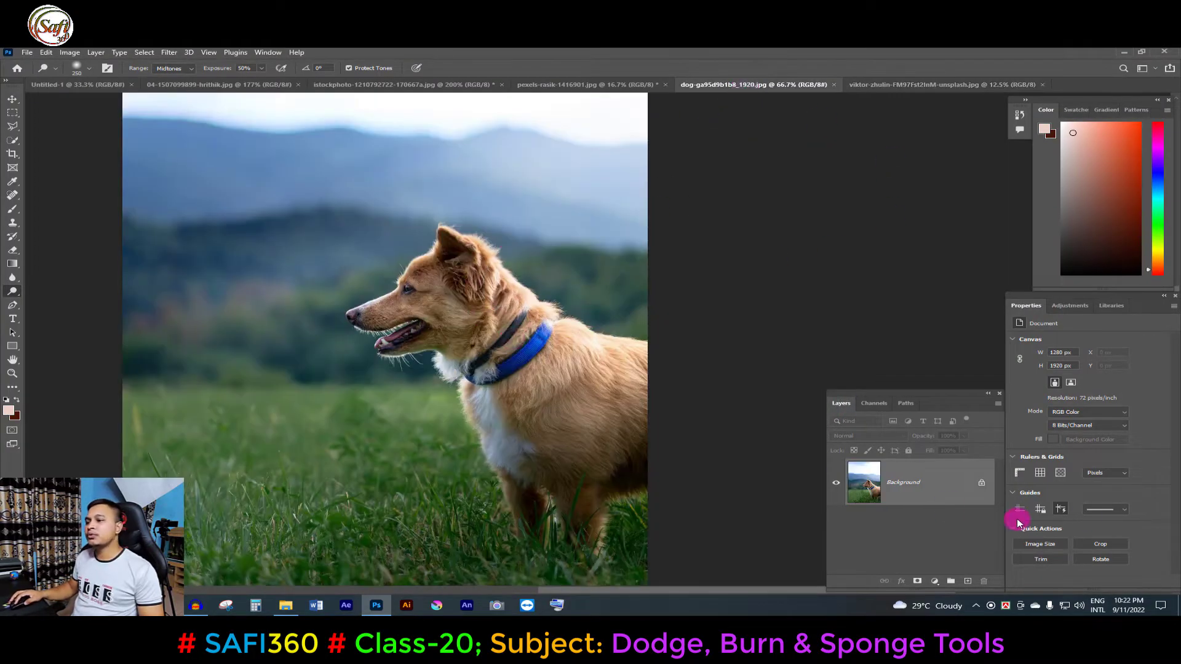
double_click(926, 487)
drag(613, 305, 690, 327)
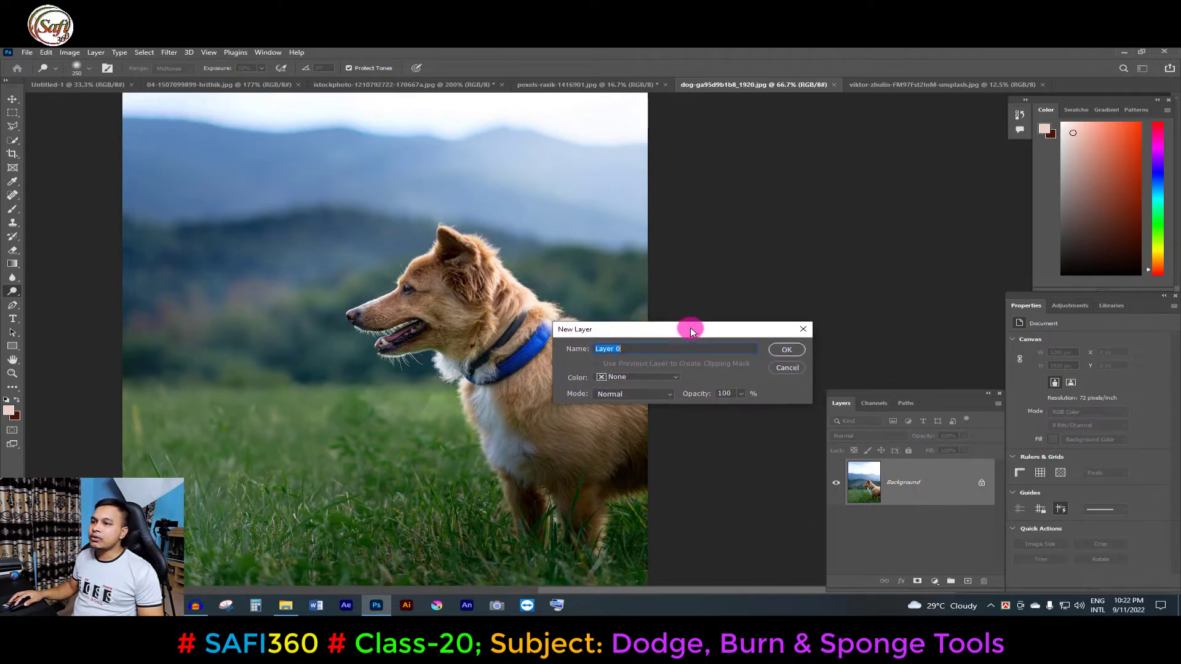
click(787, 350)
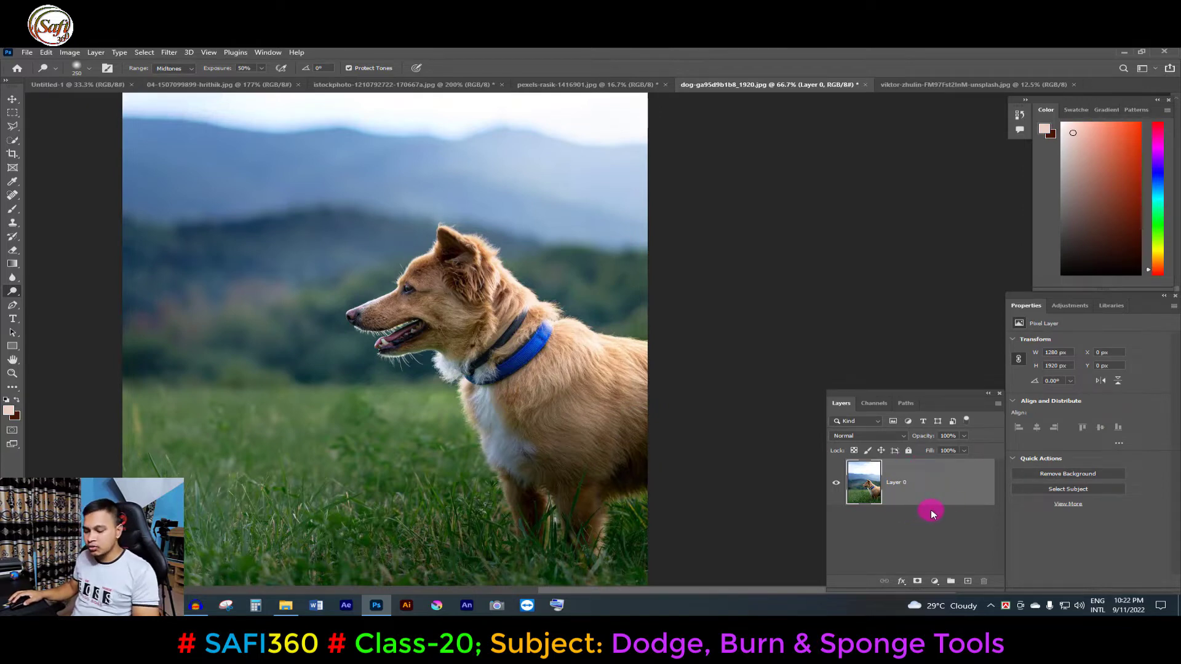
- Duplicate Layer 0 into a copy named Layer 1 and hide the original Layer 0
key(ctrl+j)
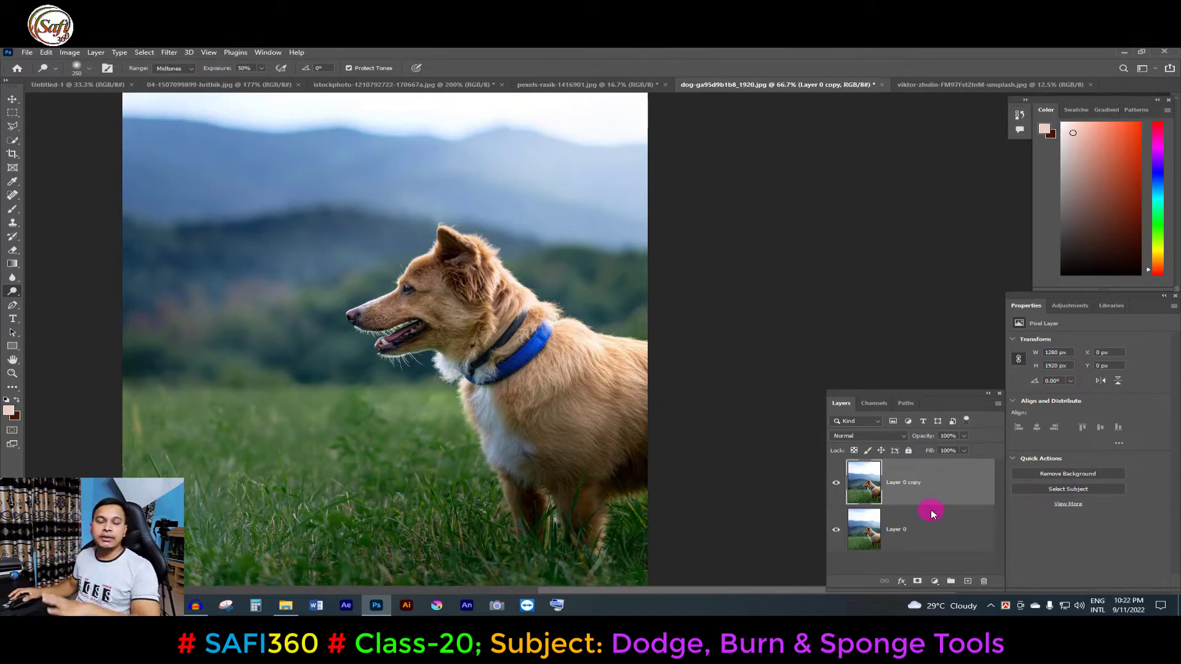
key(ctrl+z)
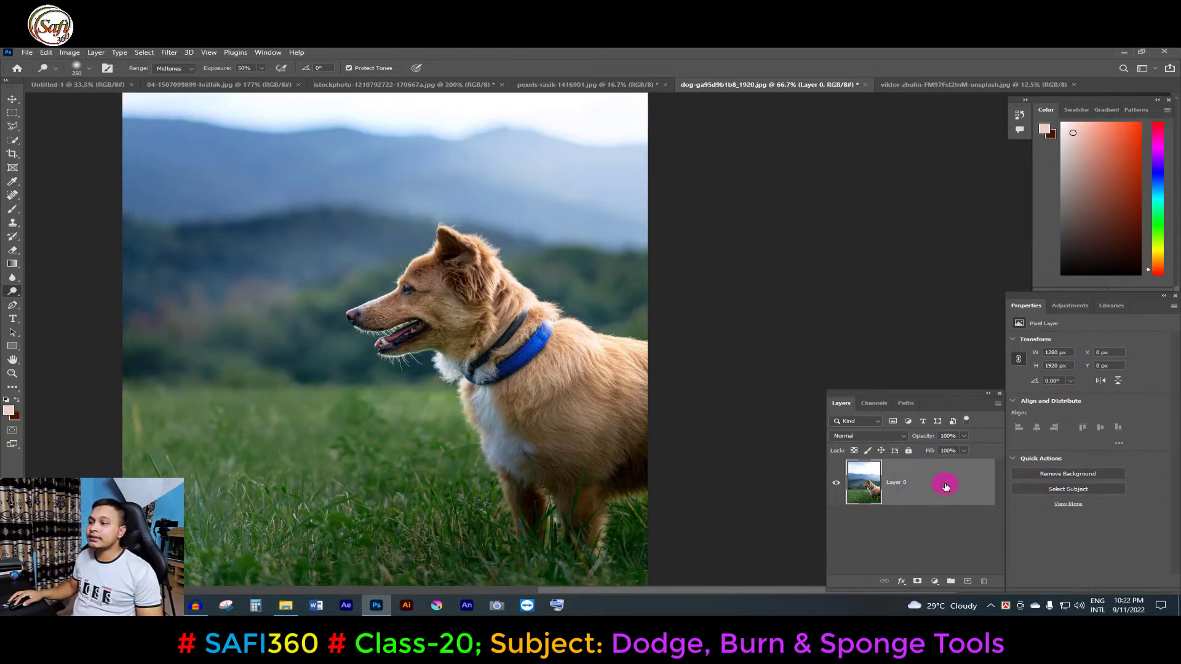
mouse_move(946, 487)
mouse_down()
mouse_move(977, 575)
mouse_move(968, 581)
mouse_up()
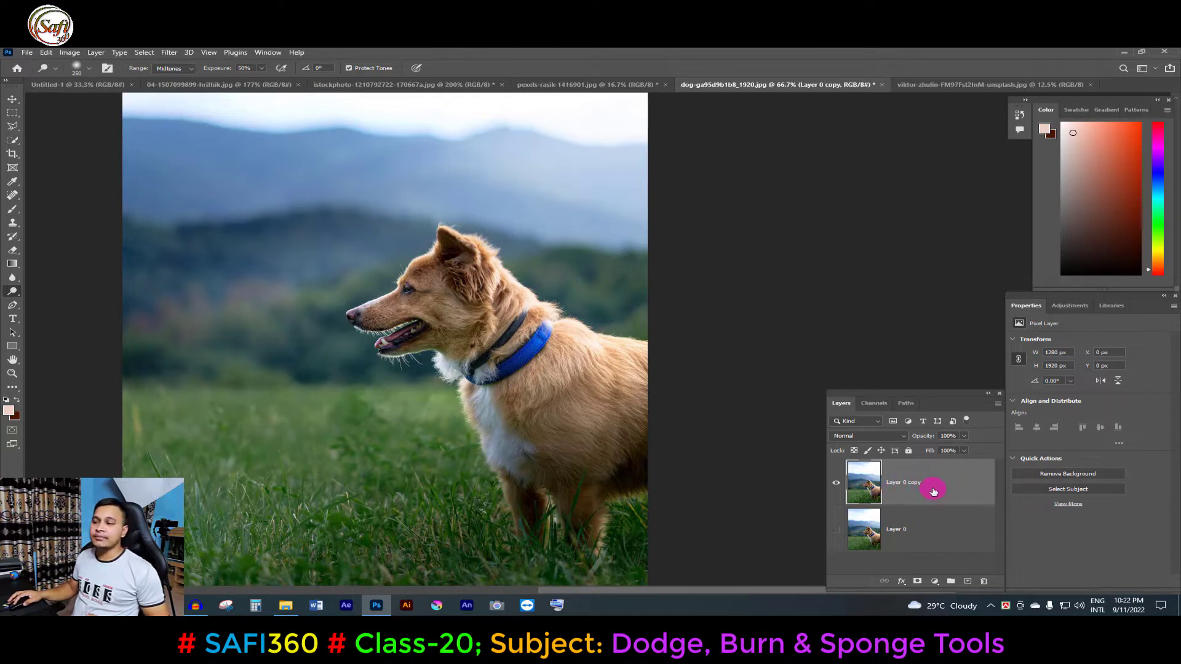
right_click(916, 485)
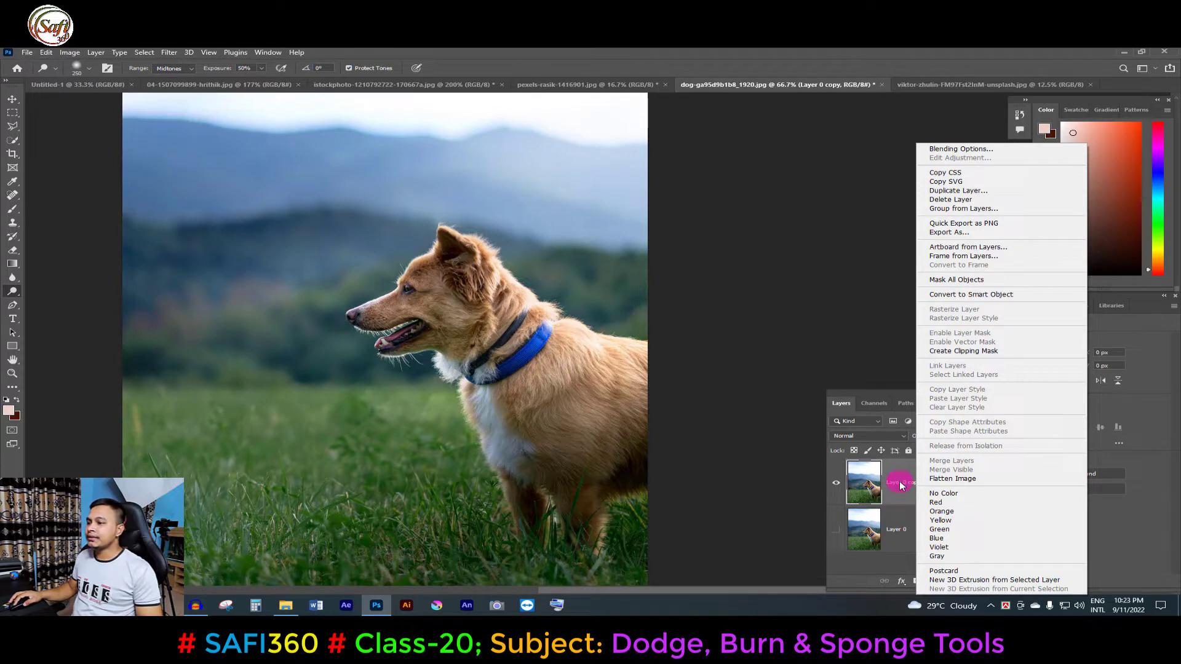
click(899, 485)
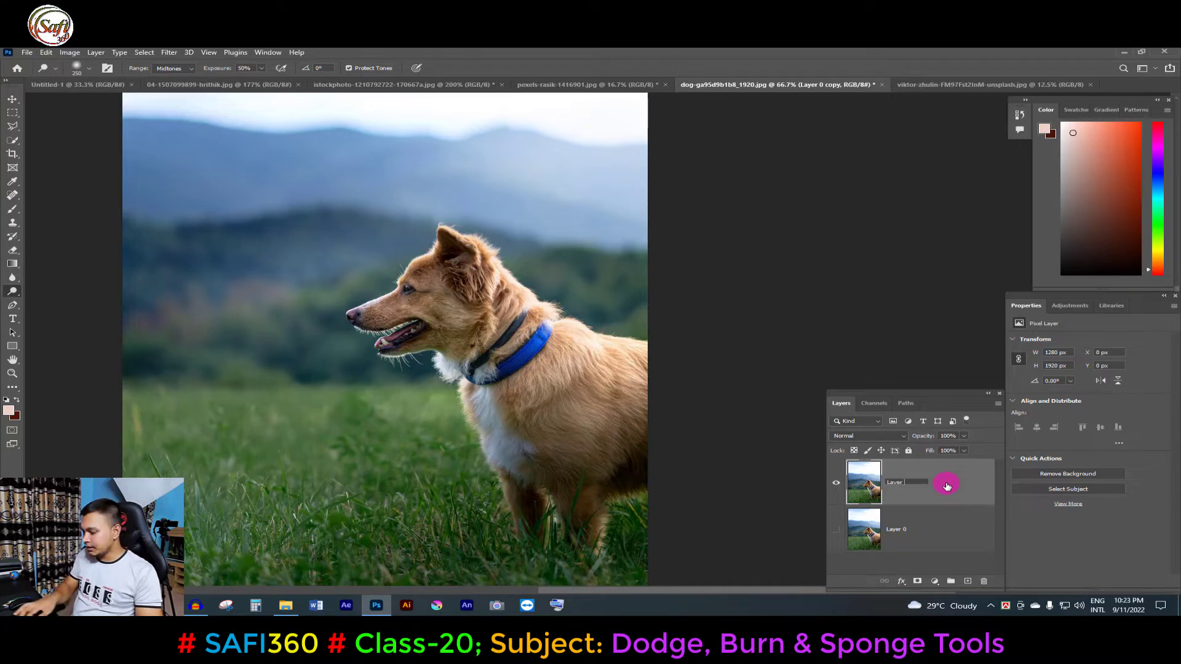
text(1)
key(Return)
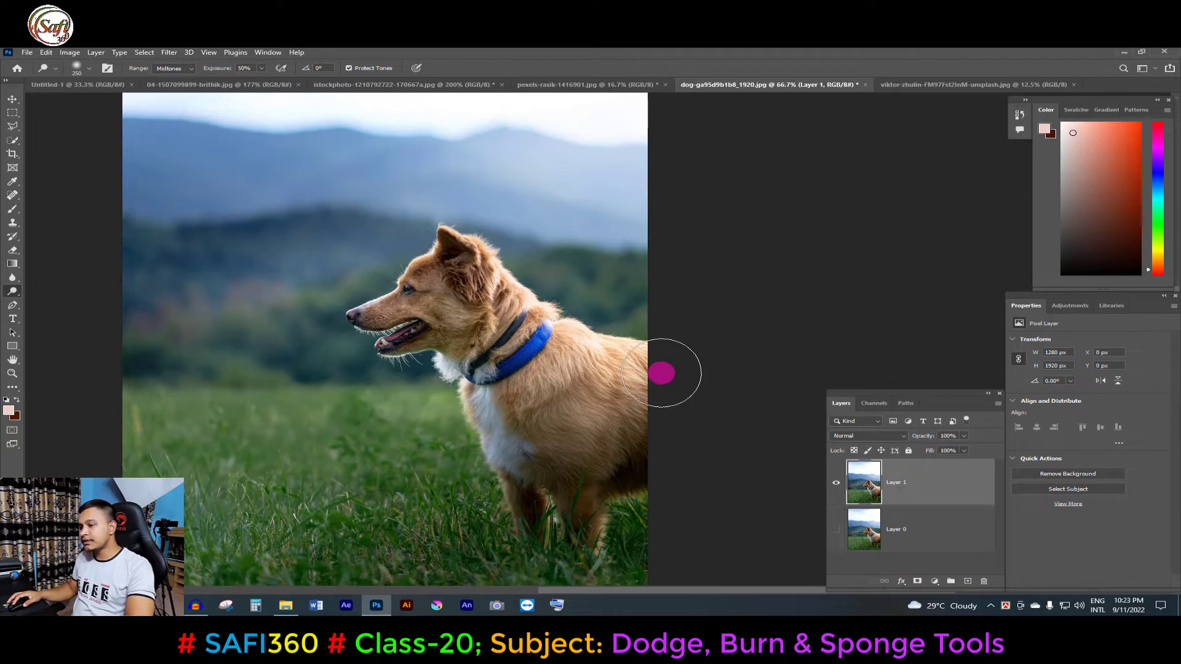
- Zoom to 100% on the dog and dodge the fur from collar down the chest
key(bracketleft)
key(bracketleft)
drag(505, 360, 573, 380)
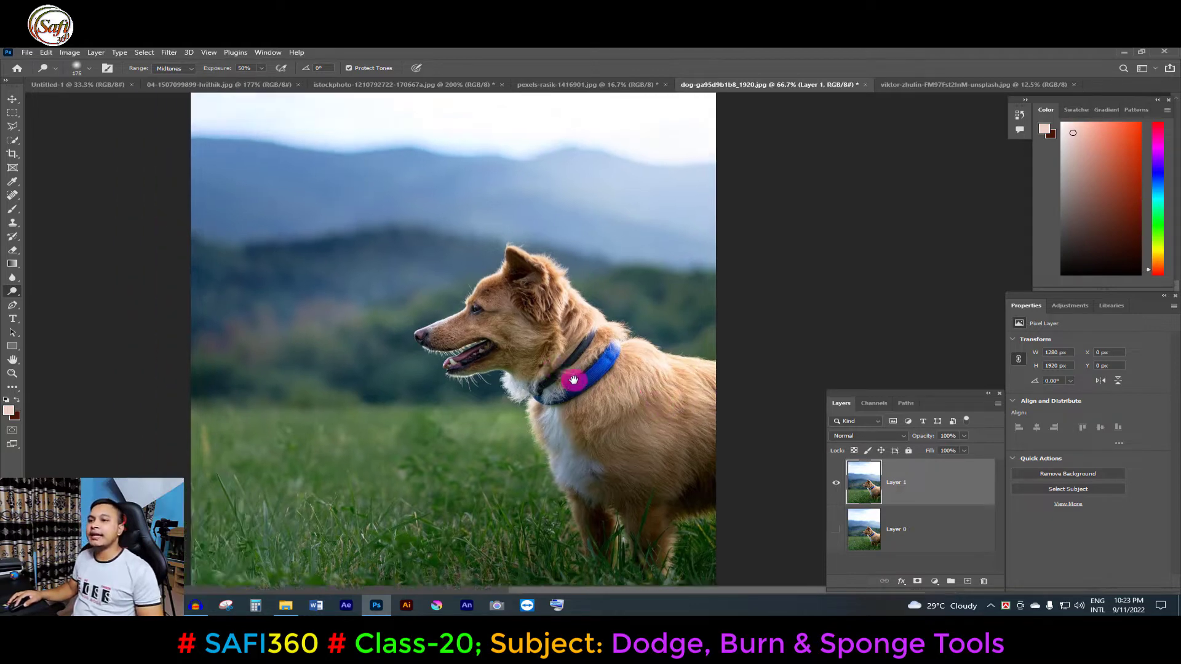
key(ctrl+plus)
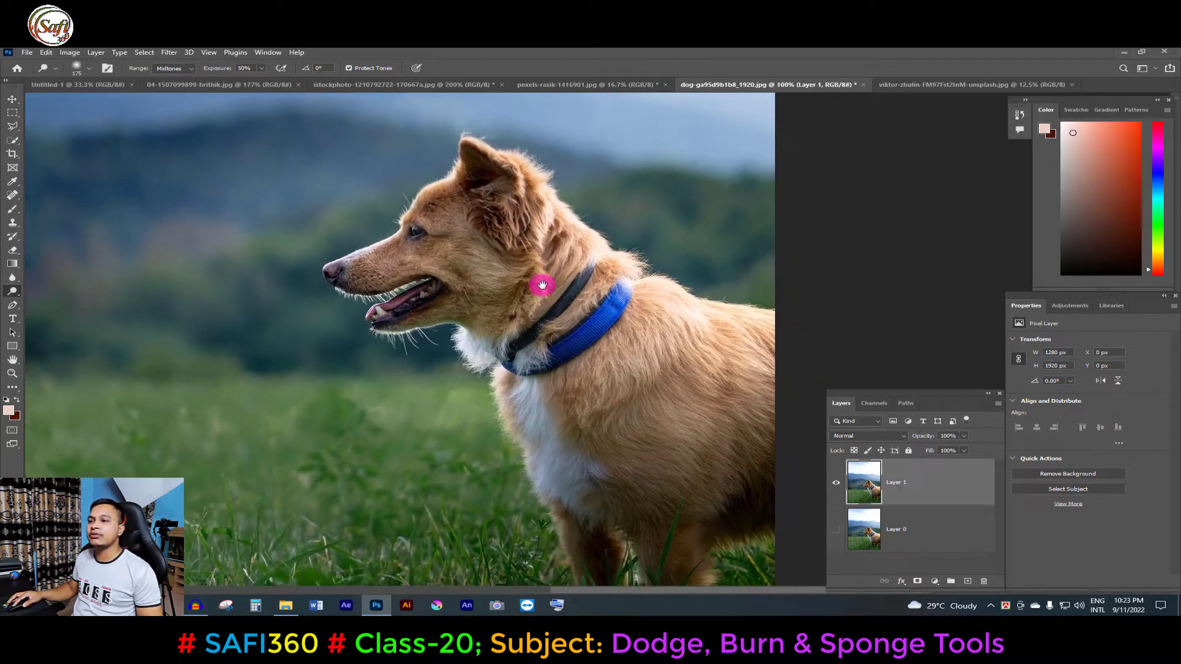
drag(542, 284, 526, 251)
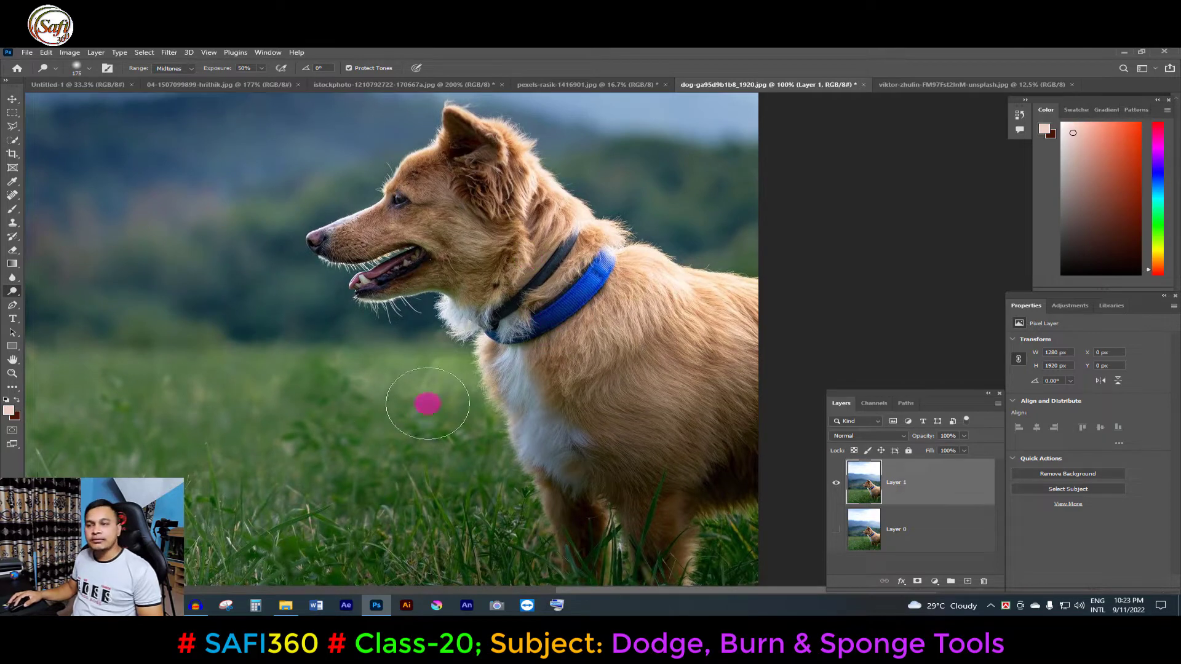
drag(427, 404, 537, 413)
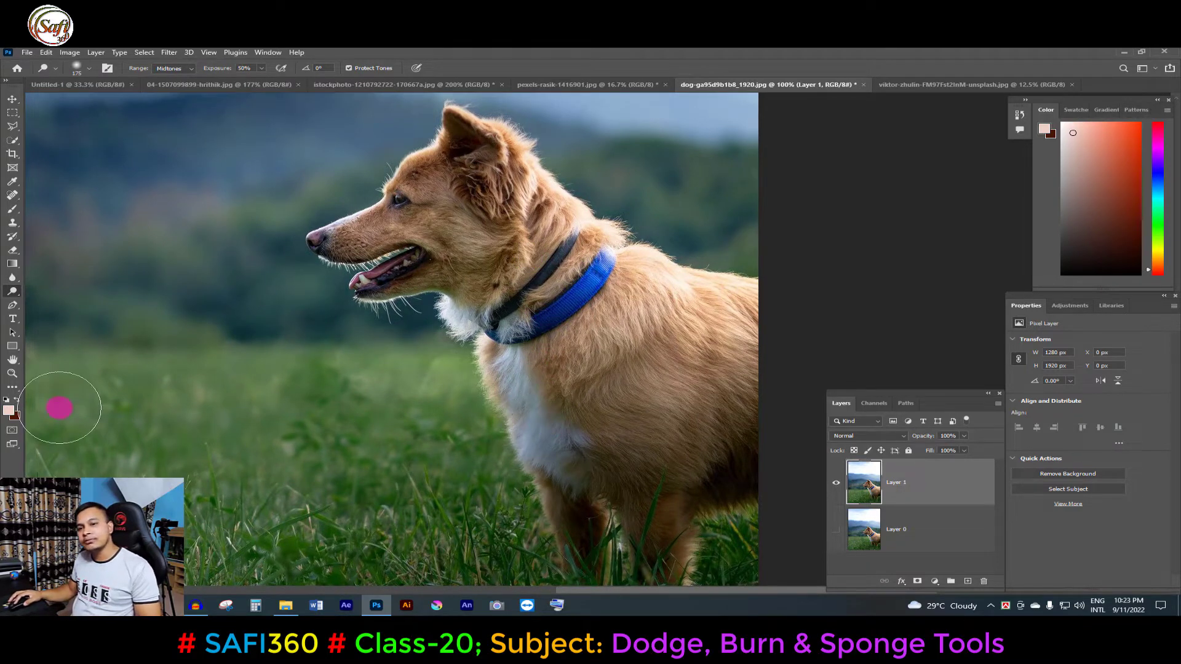
- Lighten the dog's white chest fur up to the collar, then shrink the brush to 100 px
right_click(12, 291)
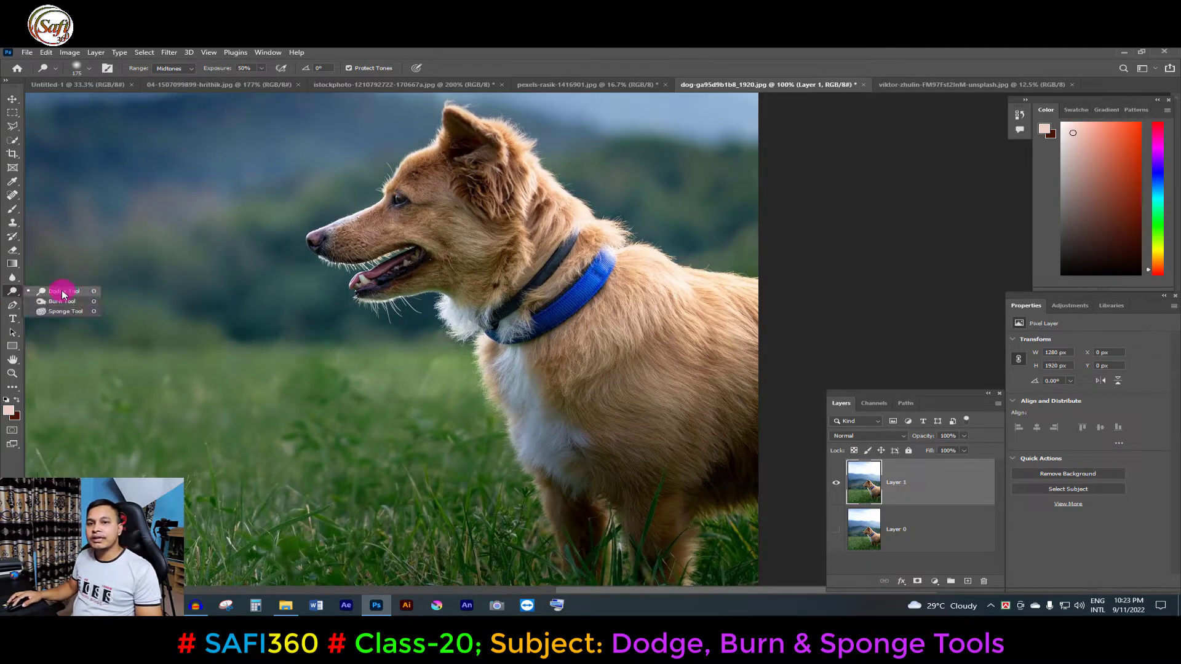
click(75, 293)
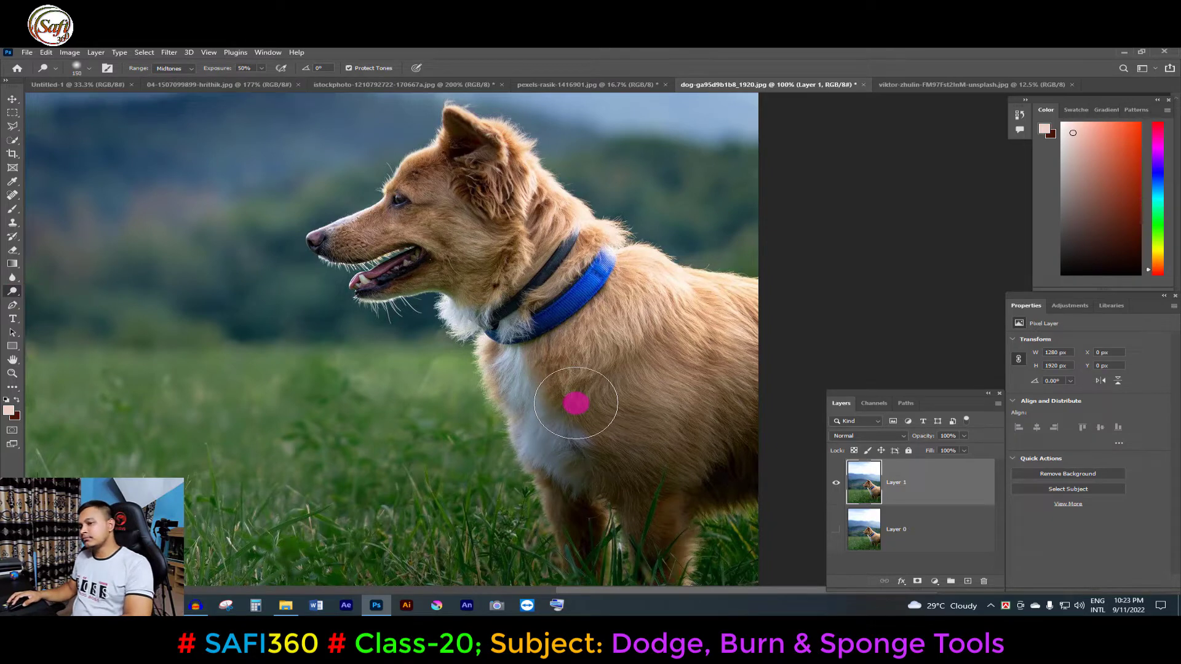
drag(575, 403, 549, 411)
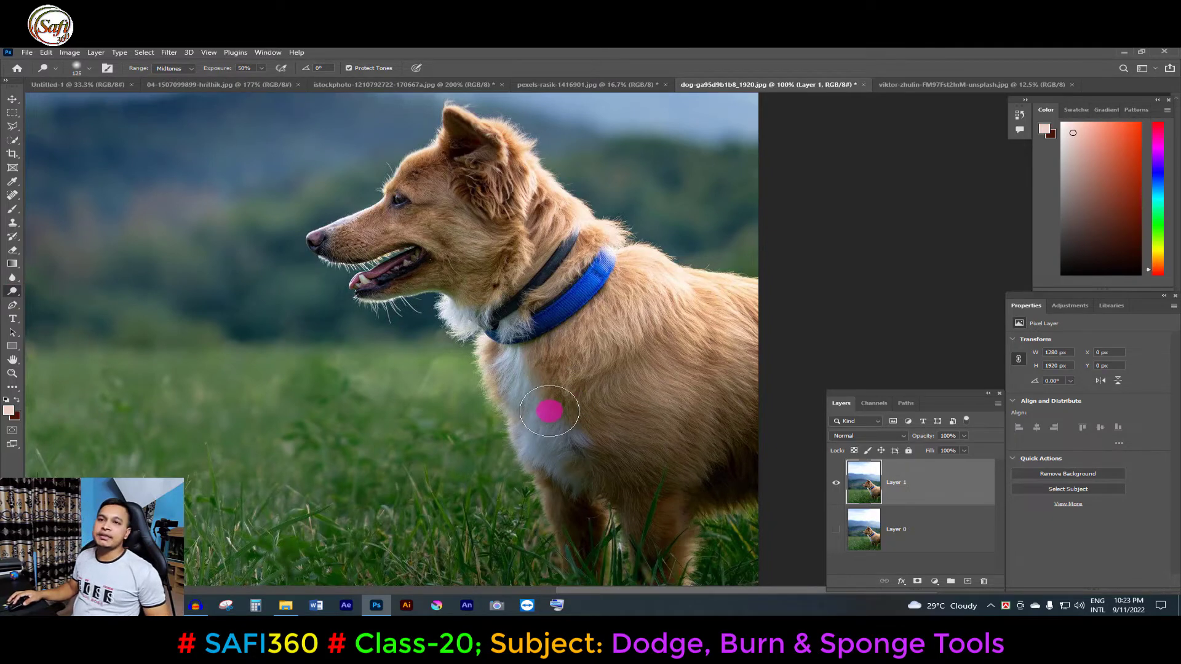
mouse_move(549, 411)
mouse_down()
mouse_move(562, 429)
mouse_move(453, 316)
mouse_move(535, 339)
mouse_up()
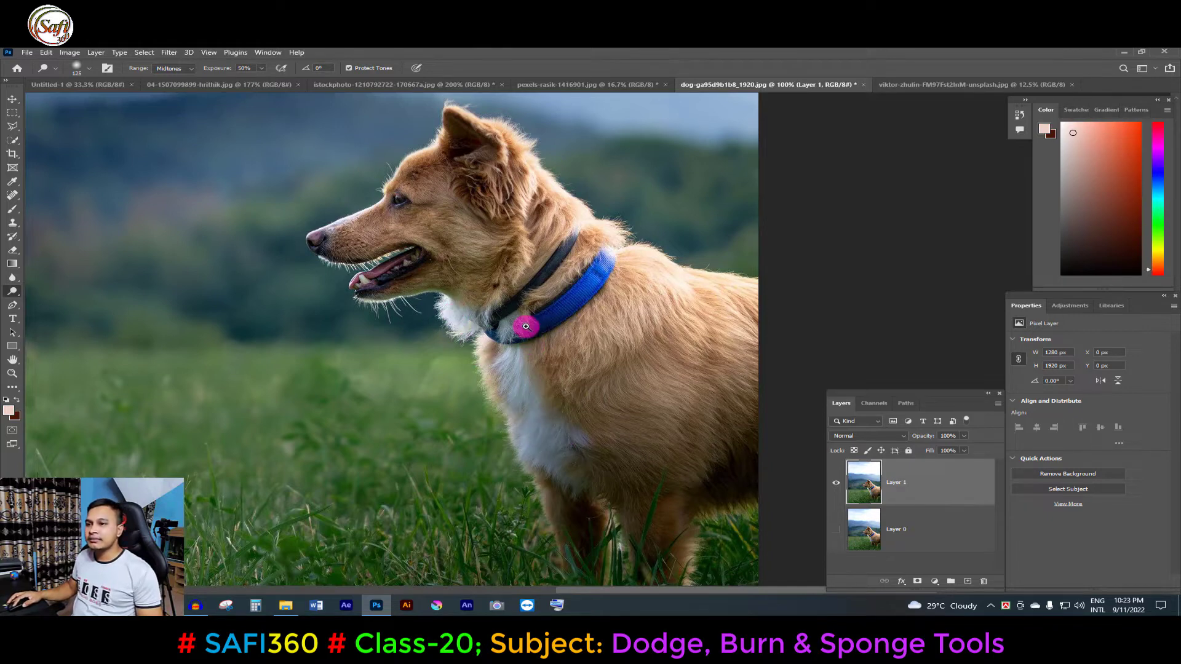
scroll(526, 326, up, 3)
scroll(553, 351, down, 3)
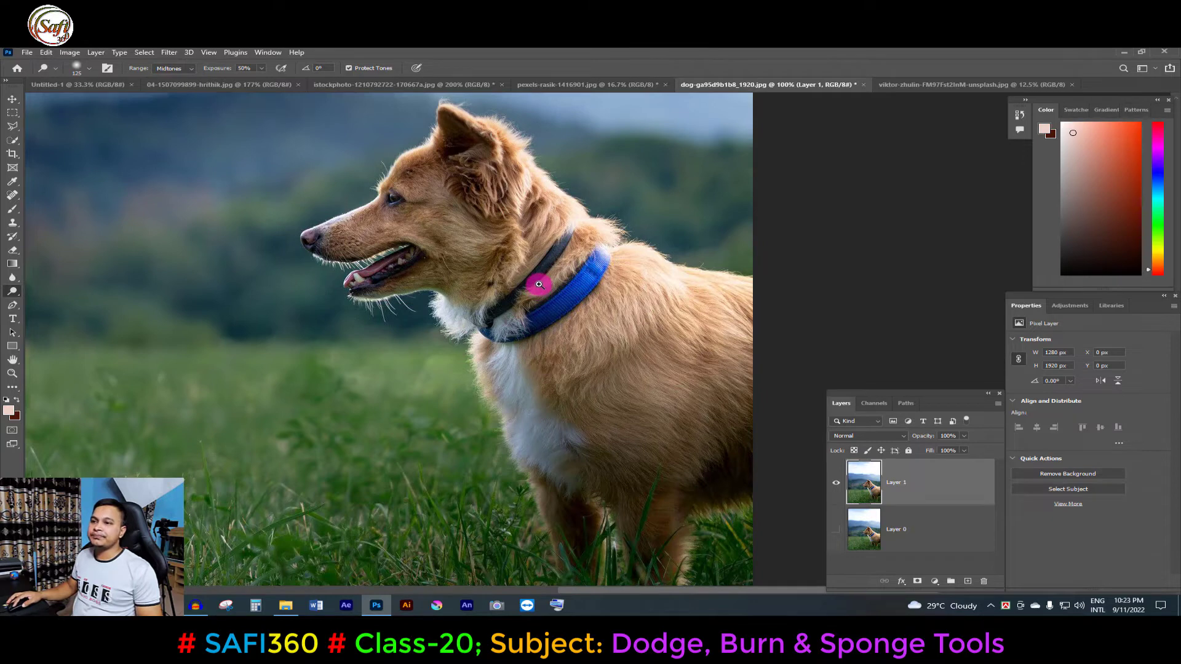
scroll(539, 284, up, 1)
scroll(540, 301, up, 1)
scroll(548, 307, down, 3)
scroll(559, 319, up, 1)
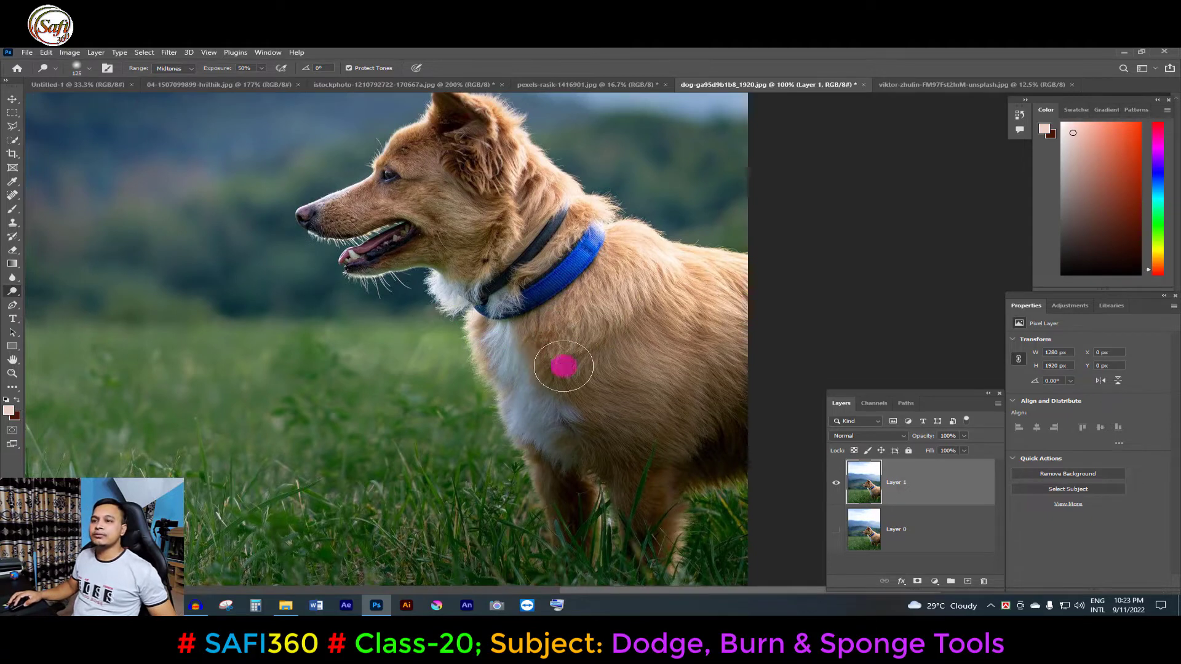
key(bracketleft)
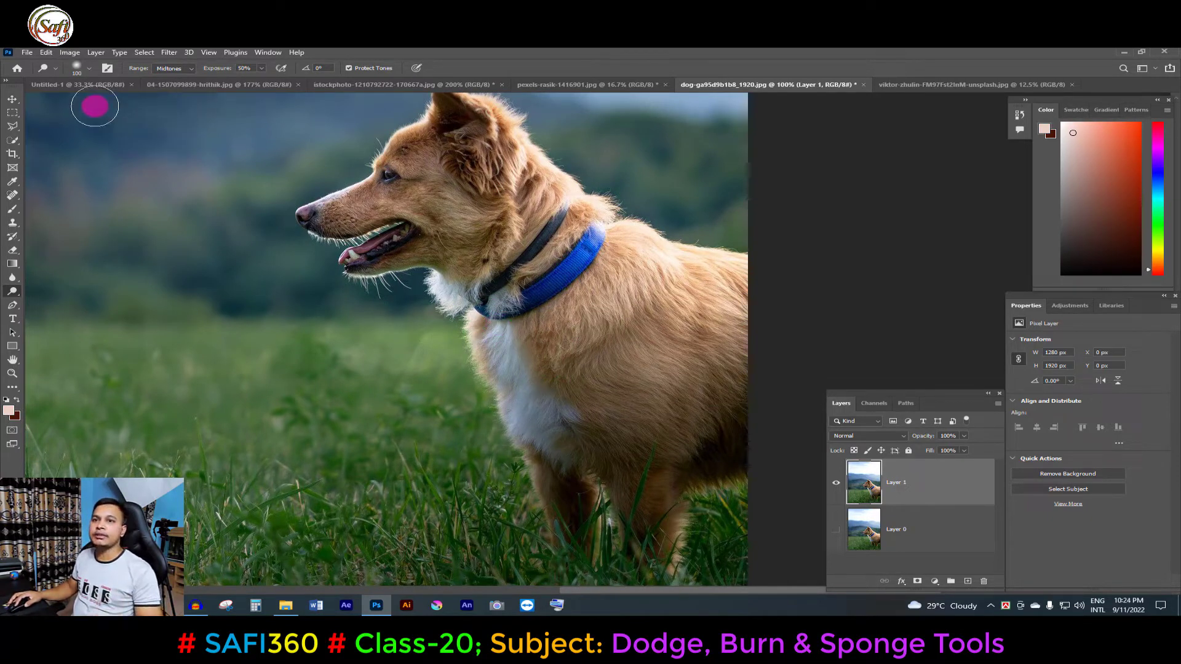
- Set the Dodge Tool to the Midtones range with about 38% exposure
click(91, 69)
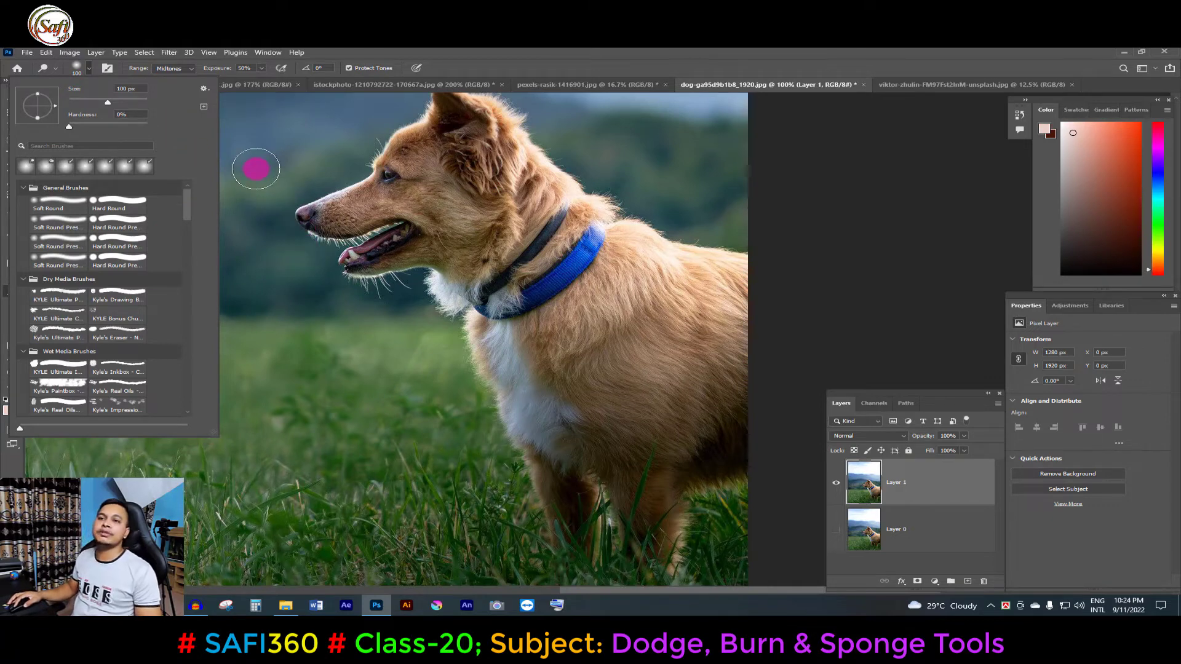
right_click(284, 254)
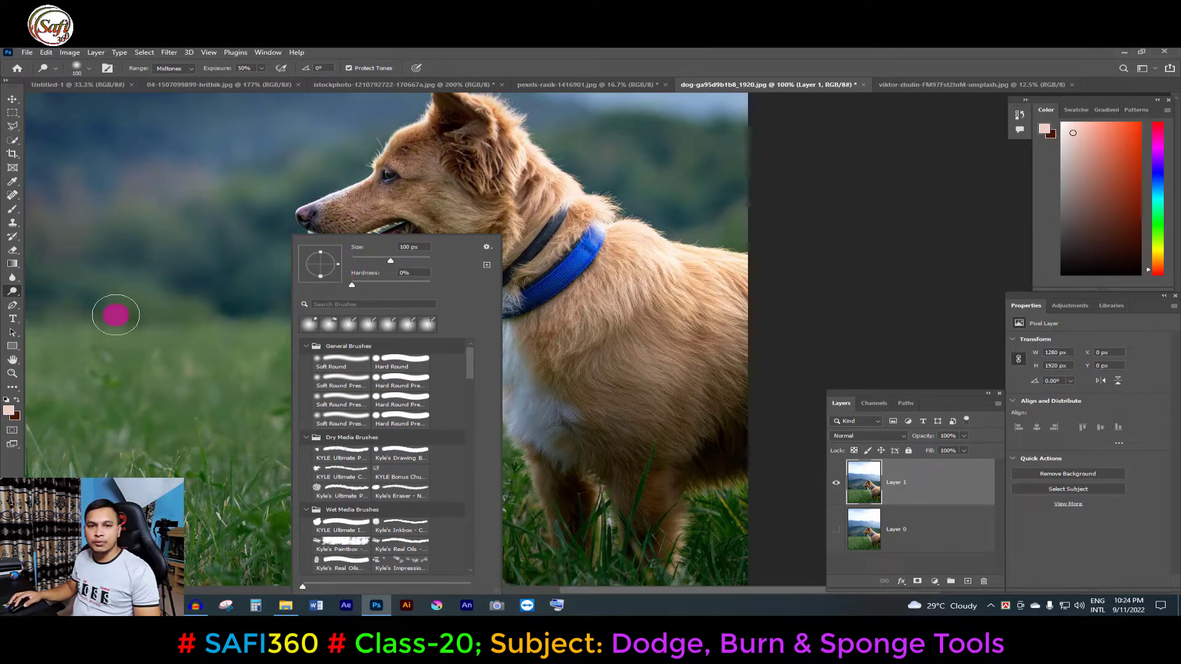
right_click(12, 291)
click(64, 291)
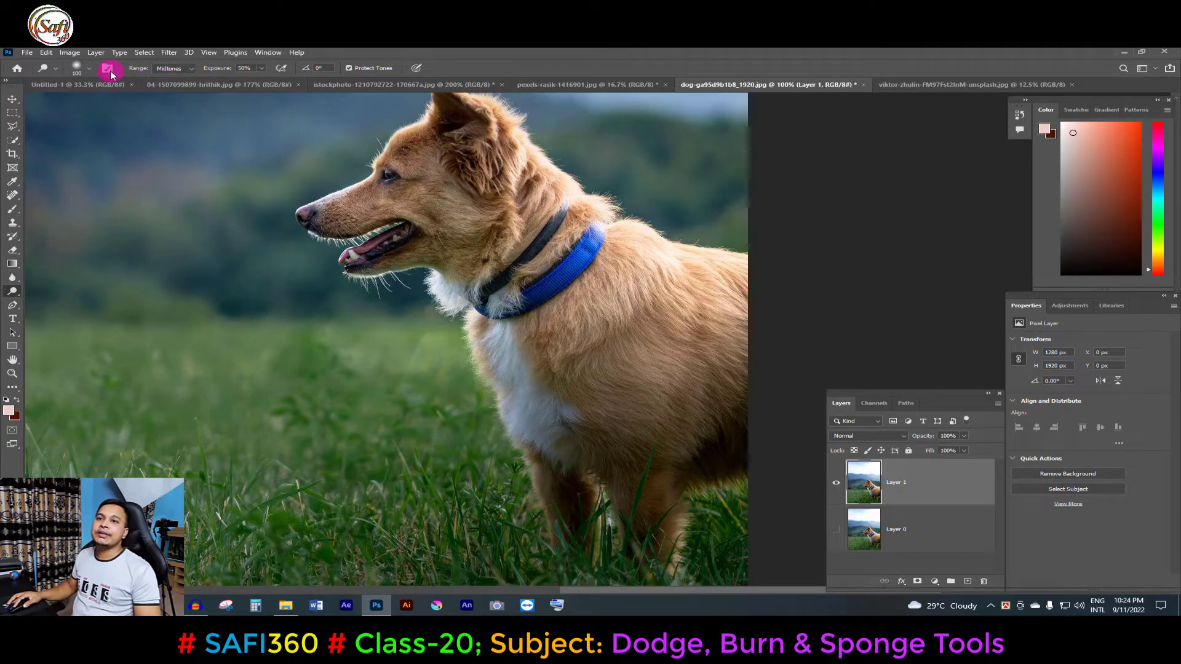
click(91, 70)
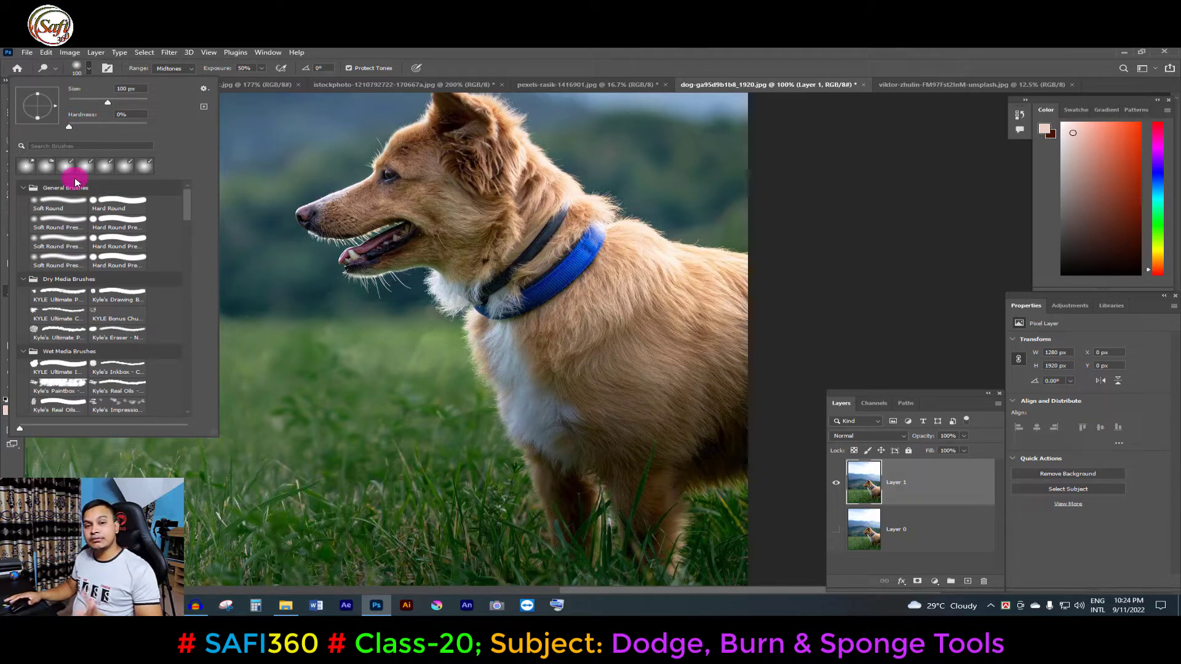
click(174, 68)
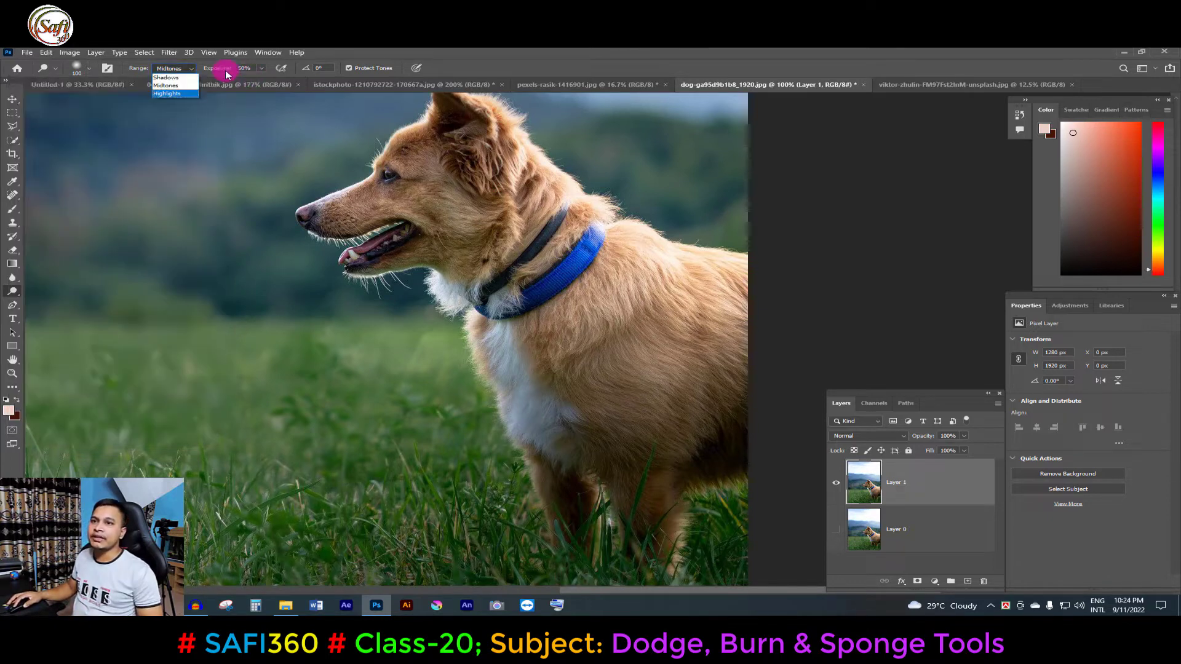
click(262, 71)
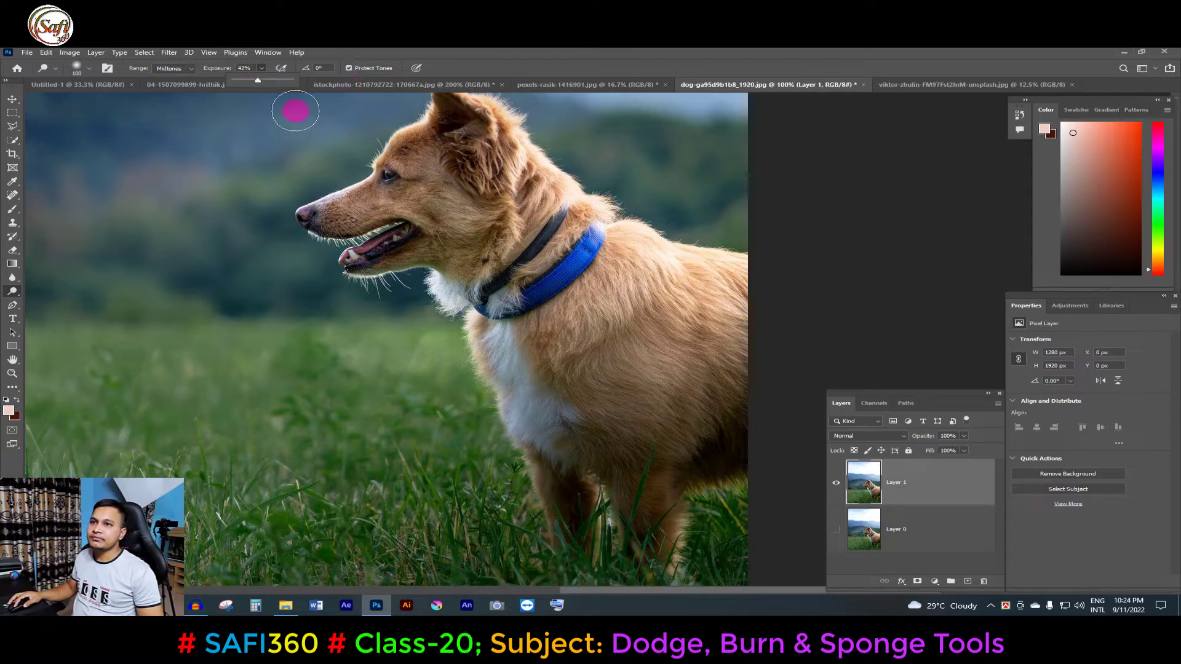
drag(257, 80, 256, 80)
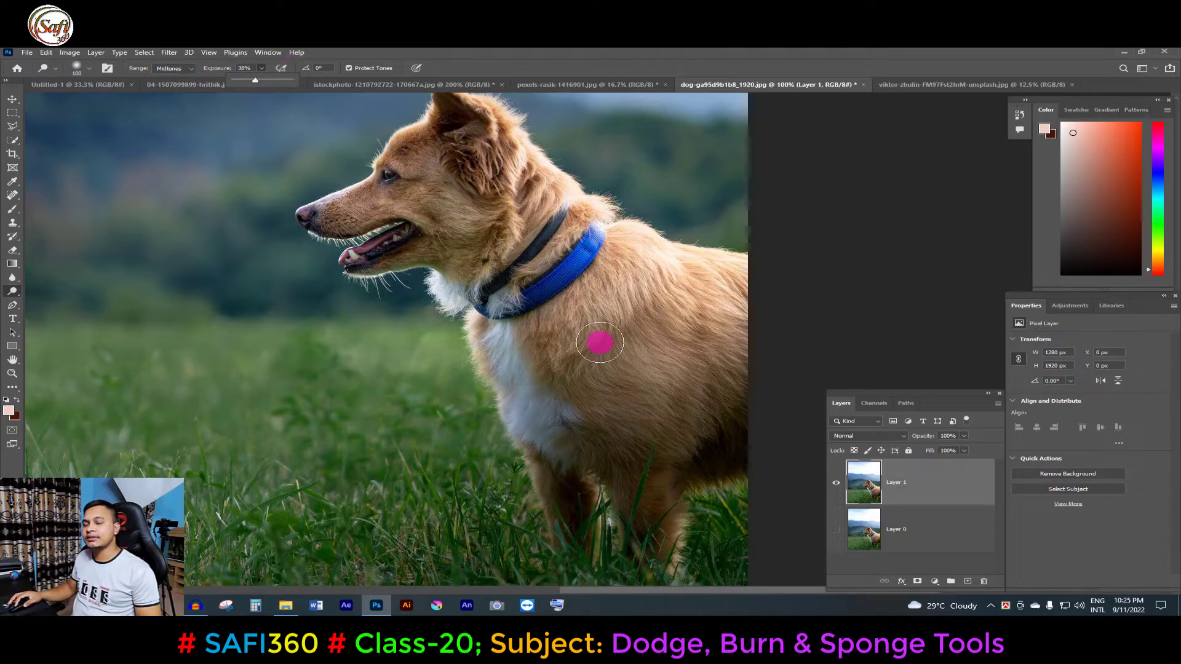
- Dodge the fur on the dog's chest, settling on a 90 px brush
mouse_move(601, 342)
mouse_down()
mouse_move(444, 291)
mouse_move(503, 311)
mouse_move(514, 382)
mouse_move(496, 308)
mouse_move(501, 364)
mouse_move(548, 453)
mouse_move(564, 414)
mouse_move(498, 348)
mouse_move(548, 450)
mouse_move(564, 430)
mouse_move(720, 548)
mouse_move(685, 541)
mouse_move(681, 557)
mouse_move(672, 517)
mouse_move(614, 538)
mouse_move(596, 477)
mouse_move(603, 508)
mouse_move(496, 311)
mouse_move(648, 275)
mouse_move(634, 270)
mouse_move(738, 290)
mouse_move(562, 226)
mouse_move(553, 265)
mouse_move(601, 271)
mouse_move(511, 140)
mouse_move(535, 190)
mouse_move(408, 163)
mouse_move(326, 242)
mouse_move(353, 227)
mouse_move(363, 237)
mouse_move(332, 243)
mouse_move(343, 216)
mouse_move(316, 247)
mouse_move(443, 253)
mouse_move(449, 340)
mouse_move(427, 303)
mouse_move(368, 309)
mouse_move(390, 309)
mouse_move(356, 298)
mouse_move(496, 316)
mouse_move(501, 342)
mouse_move(509, 248)
mouse_move(498, 272)
mouse_move(499, 221)
mouse_move(680, 382)
mouse_move(700, 470)
mouse_move(743, 556)
mouse_move(725, 525)
mouse_move(699, 537)
mouse_move(756, 524)
mouse_move(400, 234)
mouse_move(626, 233)
mouse_up()
scroll(572, 289, up, 1)
key(bracketright)
key(bracketleft)
key(bracketleft)
key(bracketleft)
scroll(699, 470, down, 1)
scroll(700, 469, up, 1)
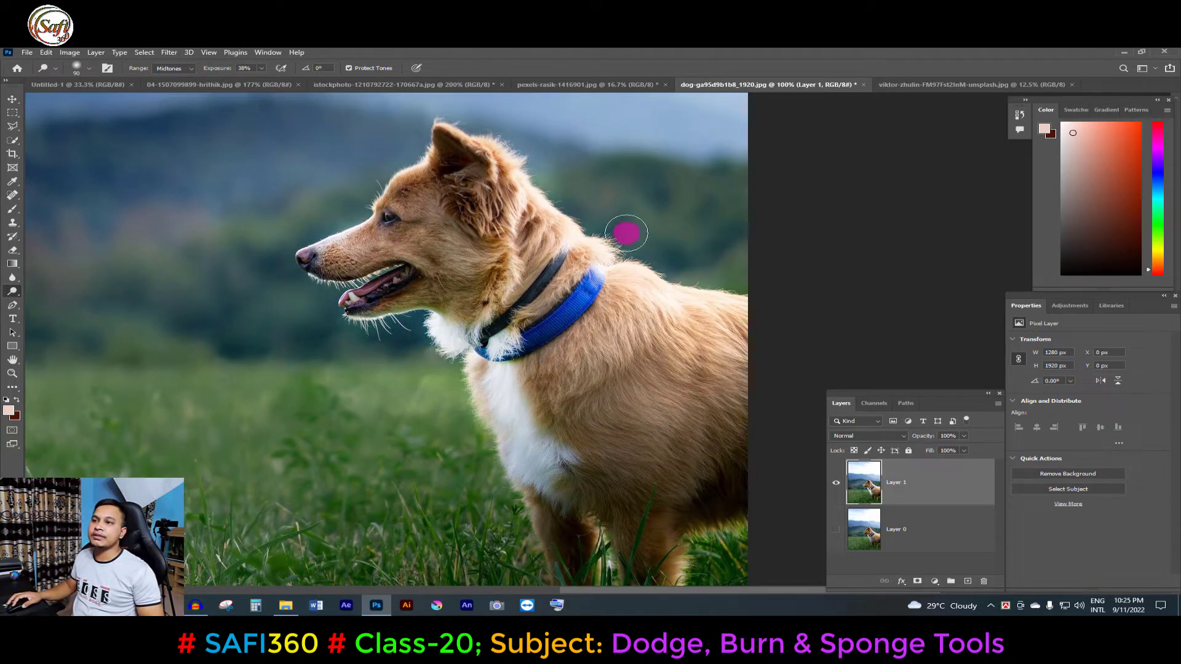
- Zoom out and dodge above the dog and around its ear and cheek with a 150 px brush
alt+click(543, 188)
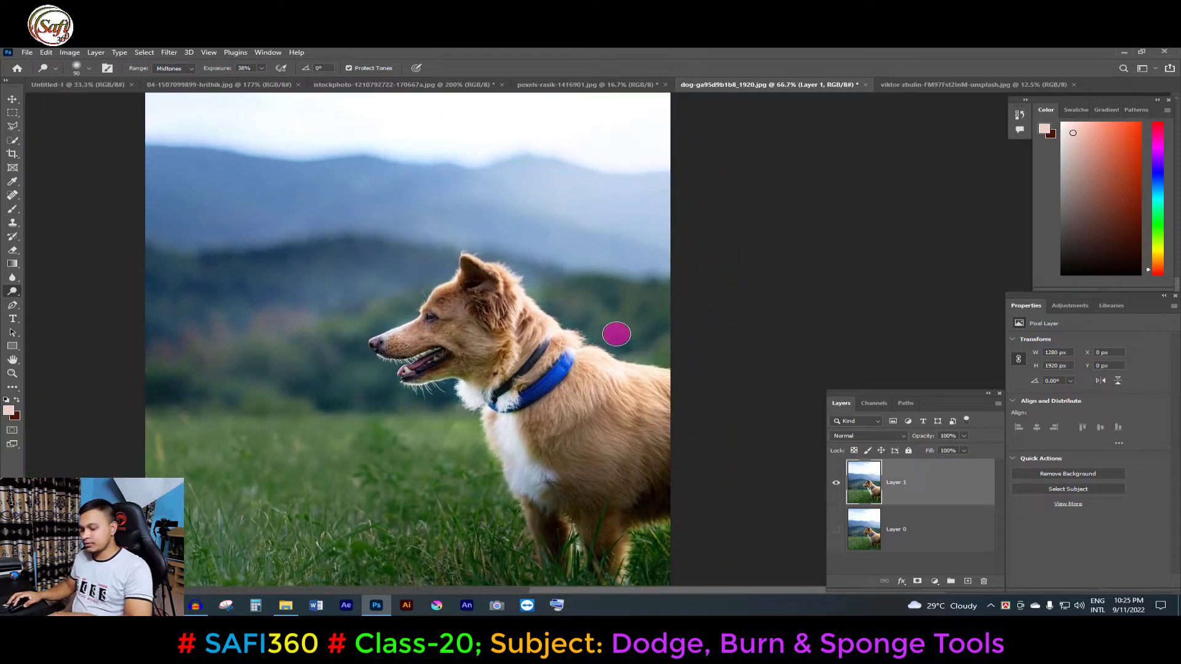
key(bracketright)
key(bracketright)
key(bracketright)
mouse_move(616, 334)
mouse_down()
mouse_move(593, 275)
mouse_move(543, 264)
mouse_move(566, 245)
mouse_move(606, 248)
mouse_move(561, 190)
mouse_move(335, 224)
mouse_move(416, 237)
mouse_move(232, 338)
mouse_move(343, 308)
mouse_move(280, 361)
mouse_move(461, 440)
mouse_move(350, 470)
mouse_move(206, 548)
mouse_move(421, 532)
mouse_move(311, 561)
mouse_move(209, 556)
mouse_move(211, 567)
mouse_move(414, 580)
mouse_move(530, 572)
mouse_move(651, 440)
mouse_move(587, 425)
mouse_move(435, 335)
mouse_move(390, 342)
mouse_move(418, 323)
mouse_move(386, 341)
mouse_move(425, 381)
mouse_move(440, 357)
mouse_move(397, 369)
mouse_move(442, 349)
mouse_up()
key(bracketright)
key(bracketright)
key(bracketright)
key(bracketleft)
key(bracketleft)
key(bracketleft)
key(bracketleft)
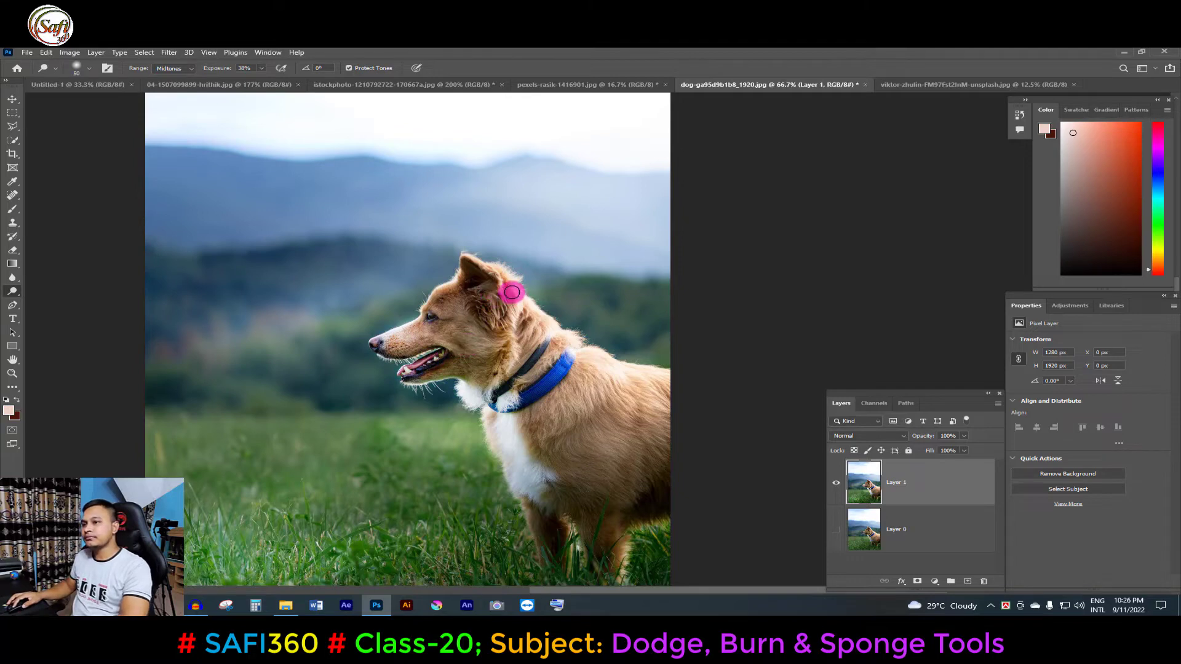
drag(512, 293, 490, 317)
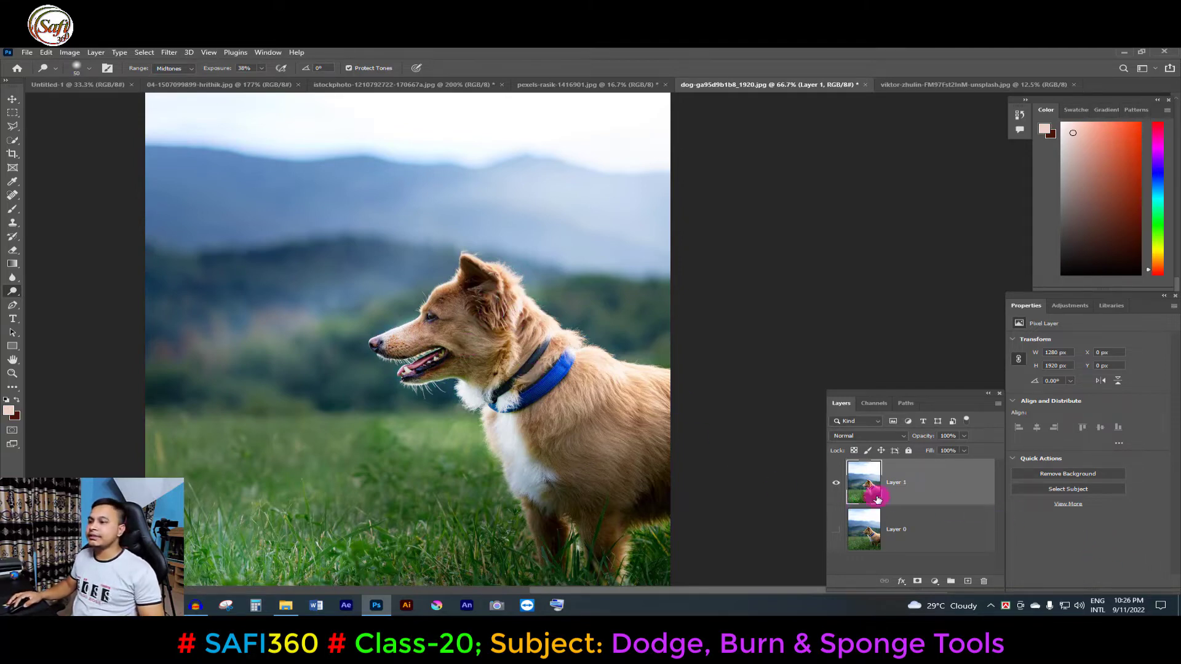
- Toggle Layer 1 and Layer 0 visibility to compare the dodged dog against the original
click(837, 486)
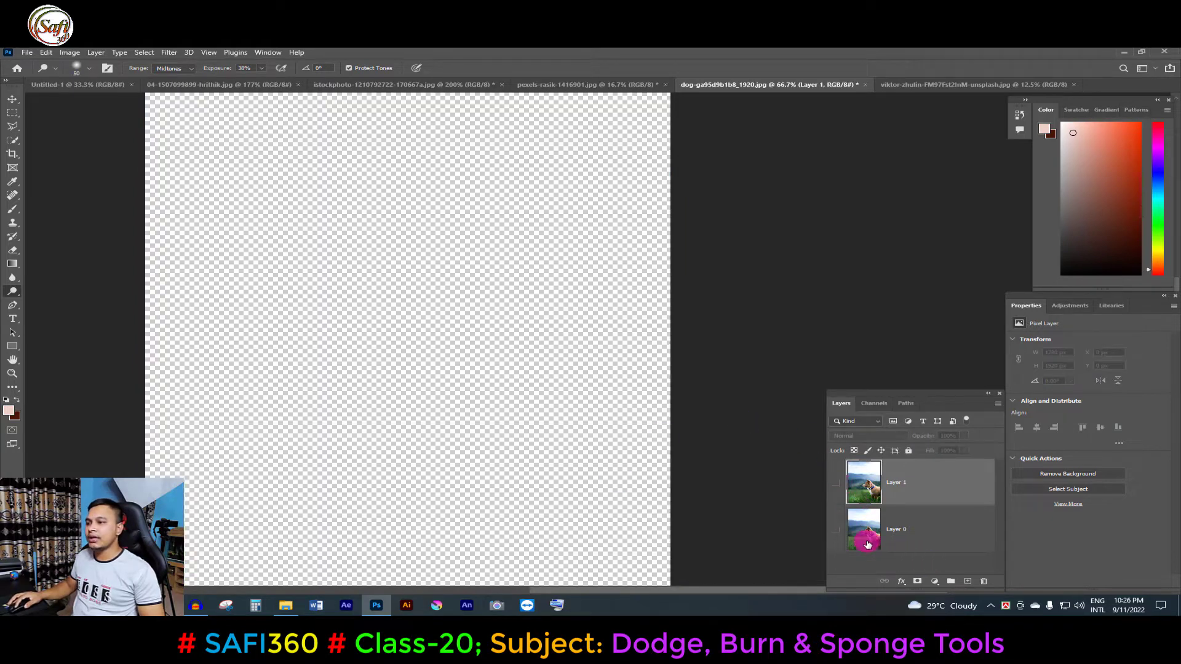
click(837, 530)
click(836, 485)
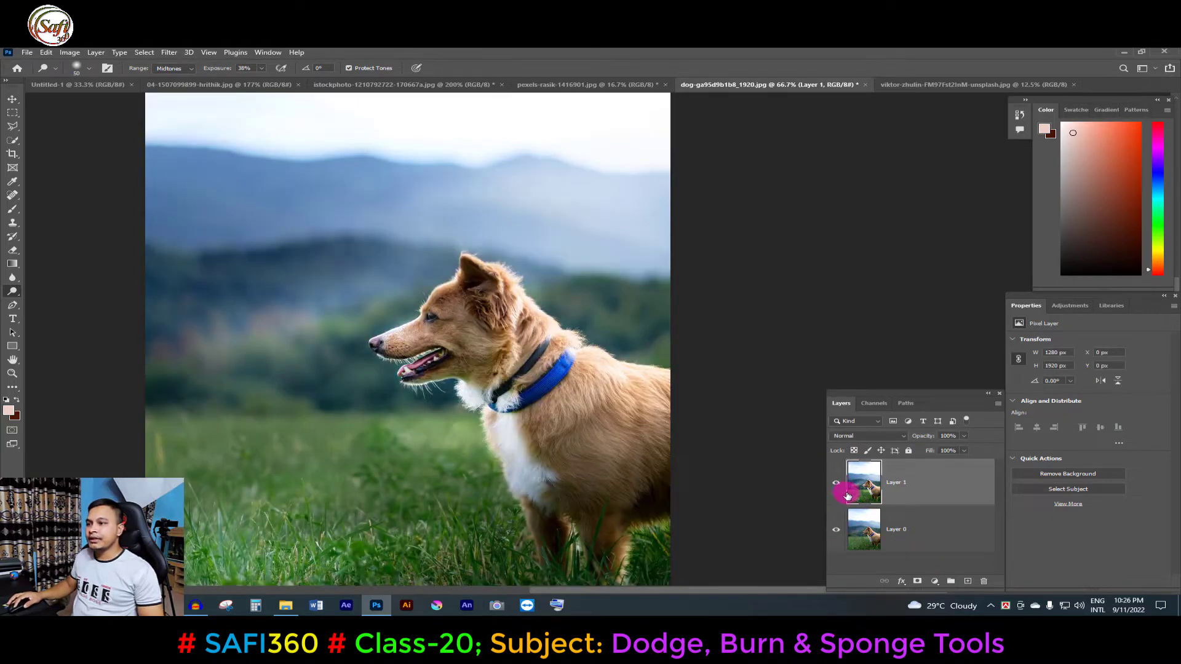
click(837, 485)
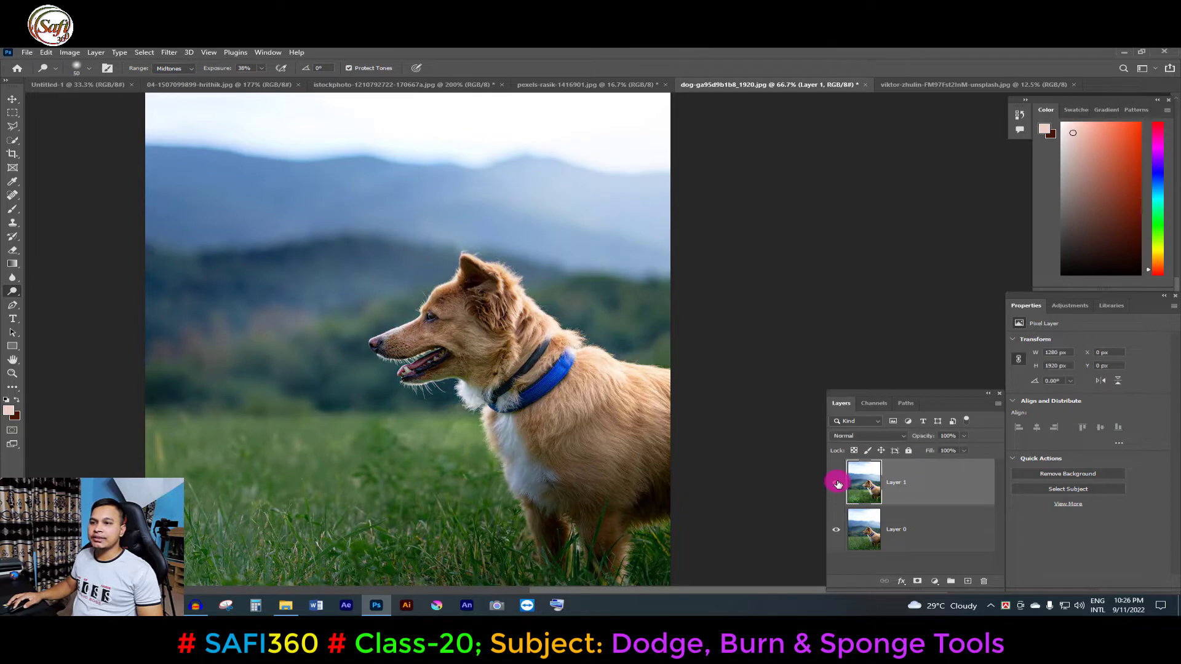
click(836, 485)
click(837, 485)
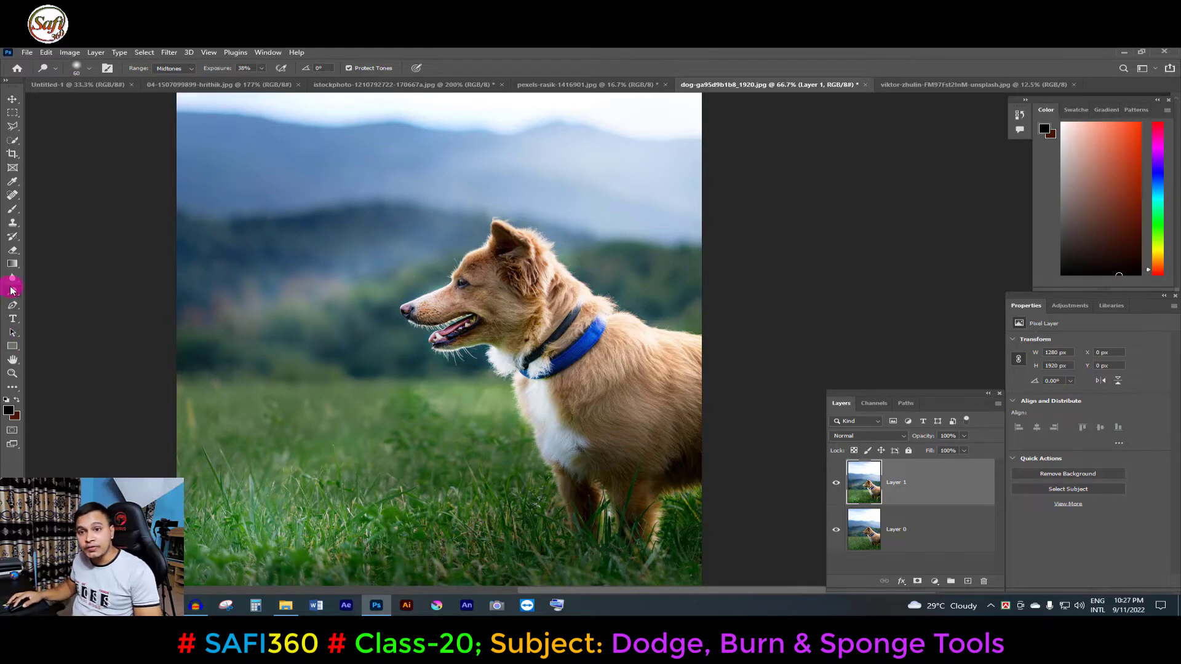
- Set the Dodge Tool to the Shadows range with a 150 px brush and lighten the foreground grass
drag(12, 290, 59, 298)
click(58, 294)
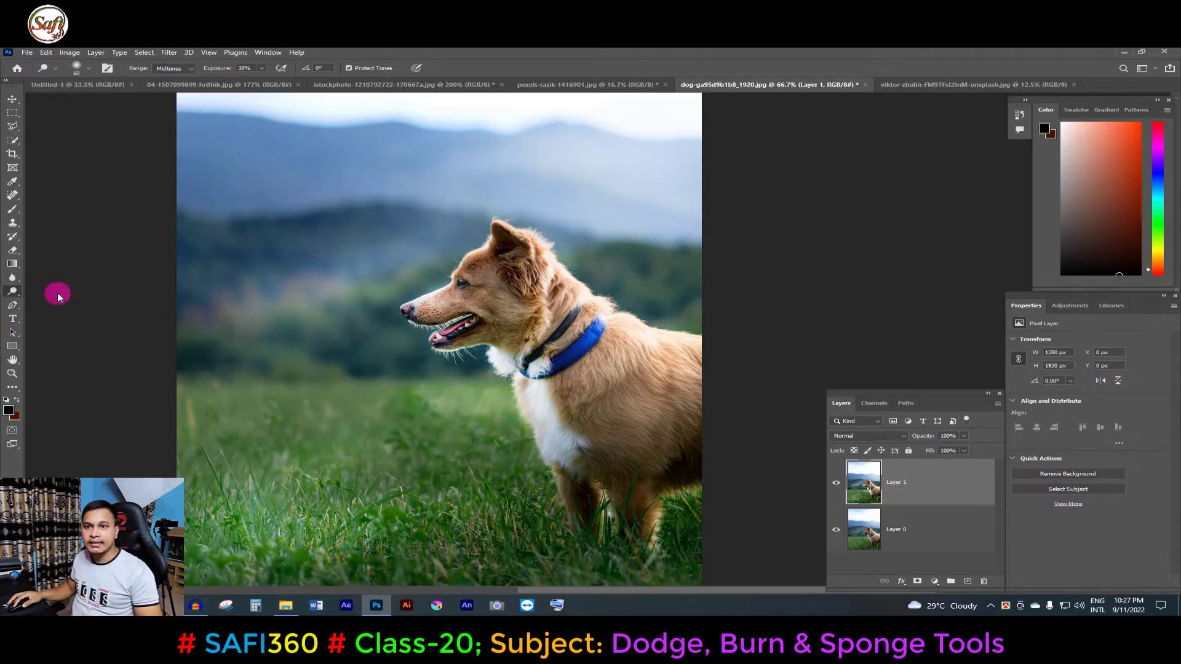
click(195, 70)
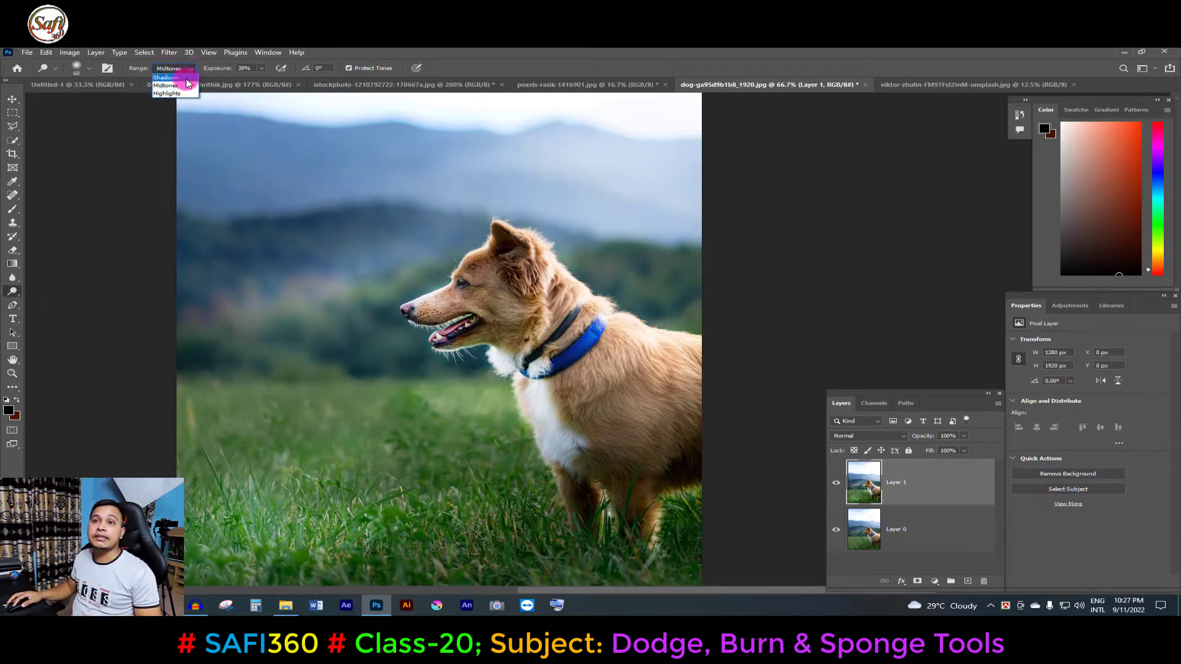
click(171, 85)
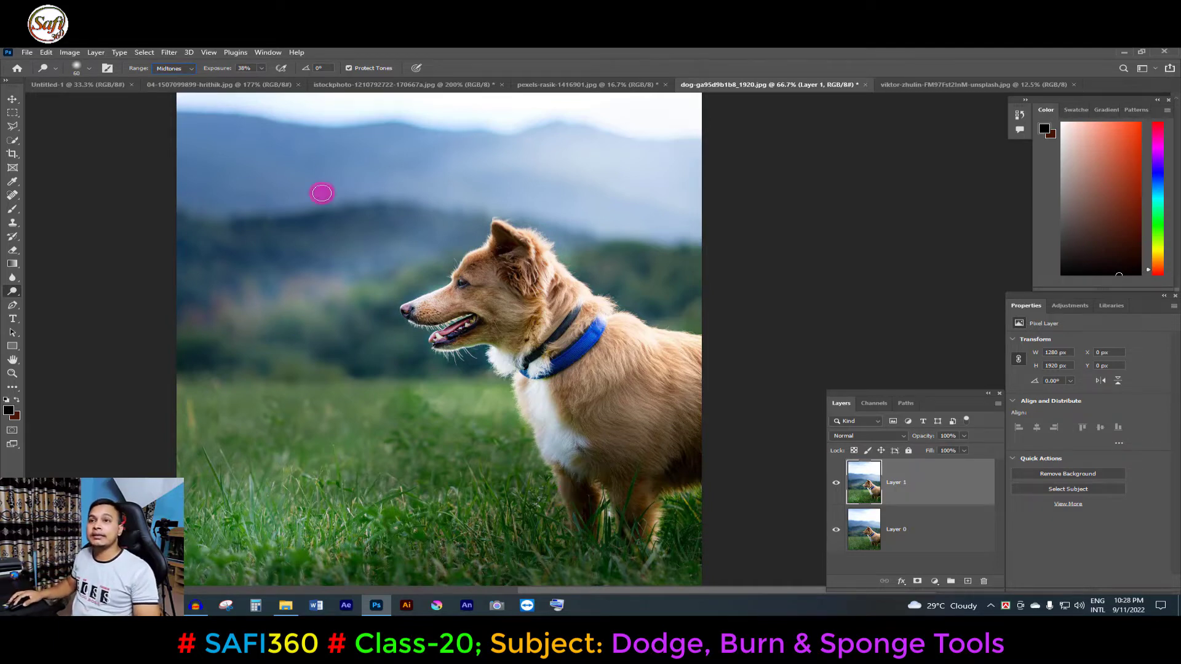
click(174, 68)
click(169, 77)
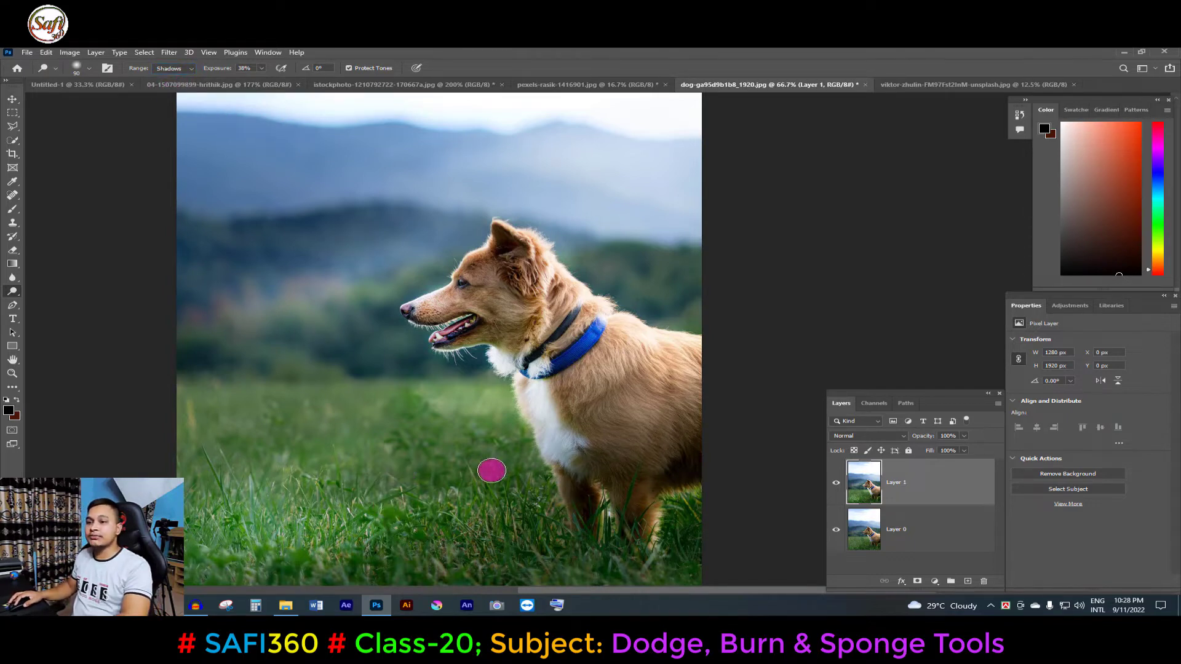
key(bracketright)
key(bracketright)
key(bracketright)
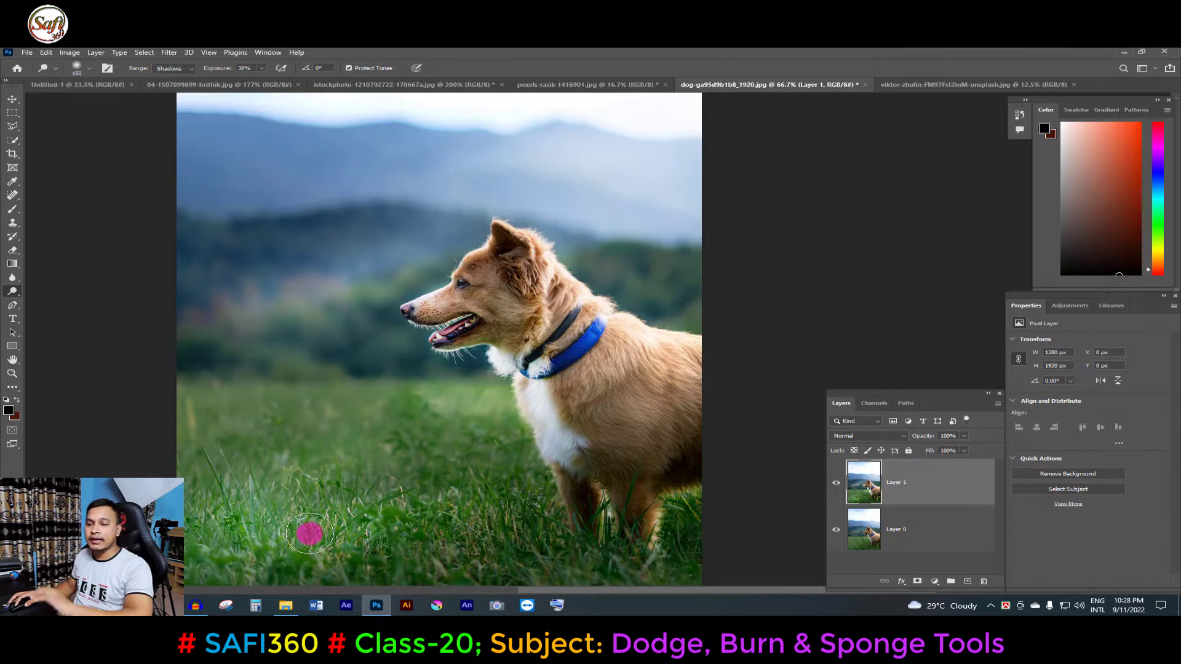
mouse_move(310, 534)
mouse_down()
mouse_move(351, 572)
mouse_move(319, 551)
mouse_move(391, 536)
mouse_move(327, 559)
mouse_move(288, 551)
mouse_move(295, 563)
mouse_move(271, 570)
mouse_move(286, 555)
mouse_move(263, 556)
mouse_move(311, 579)
mouse_move(343, 569)
mouse_move(346, 607)
mouse_move(316, 496)
mouse_move(330, 535)
mouse_move(301, 485)
mouse_move(377, 545)
mouse_up()
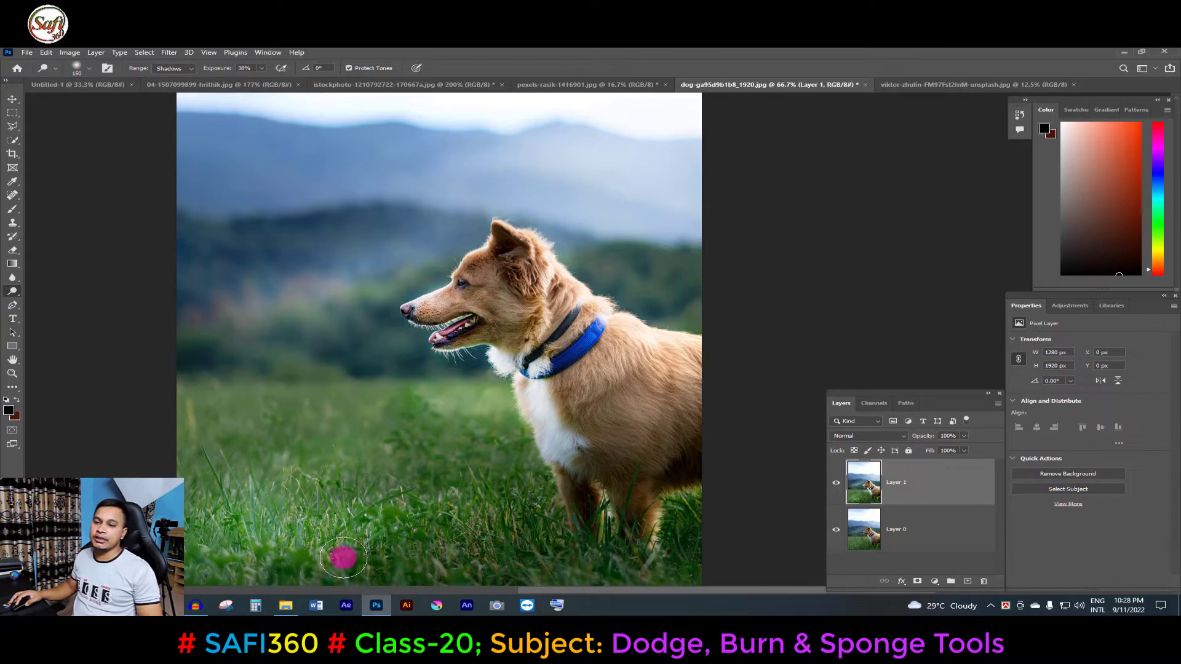
click(193, 69)
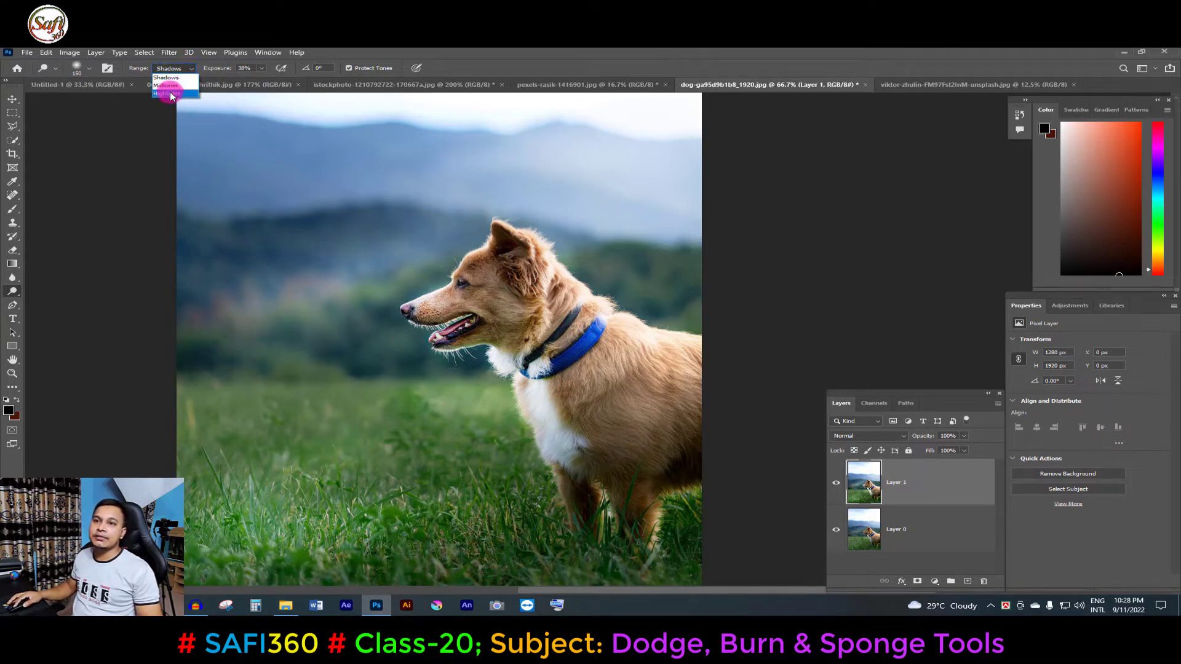
- Switch the Dodge range to Highlights, try lightening the grass, then undo those strokes
click(172, 97)
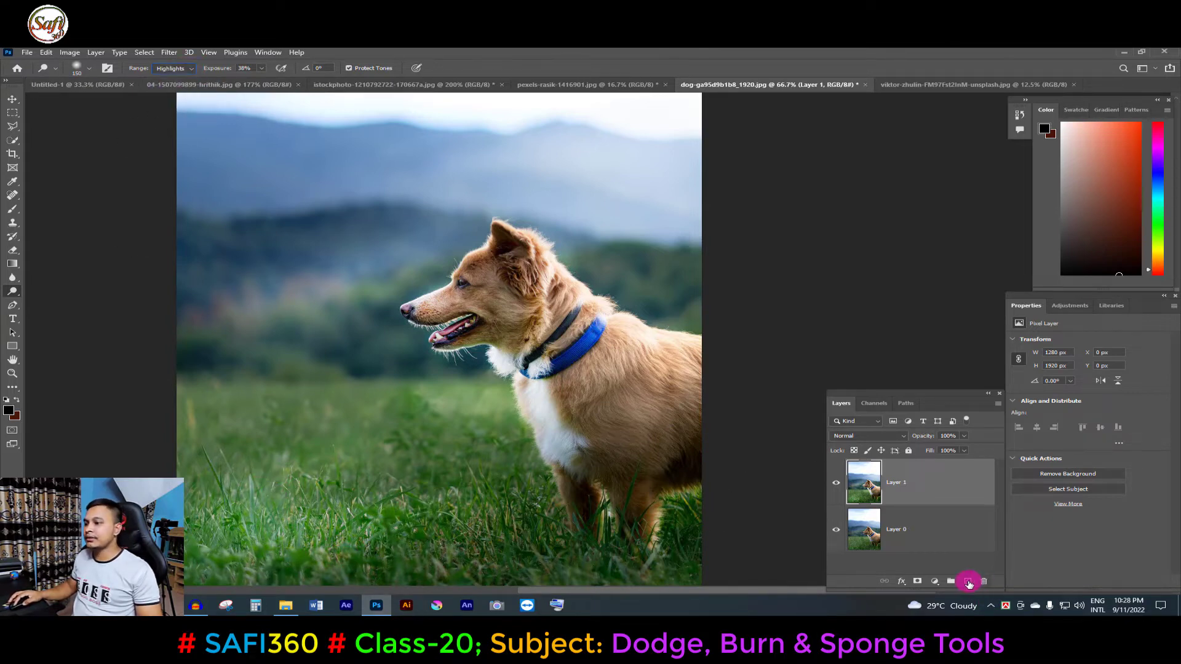
click(967, 582)
click(909, 535)
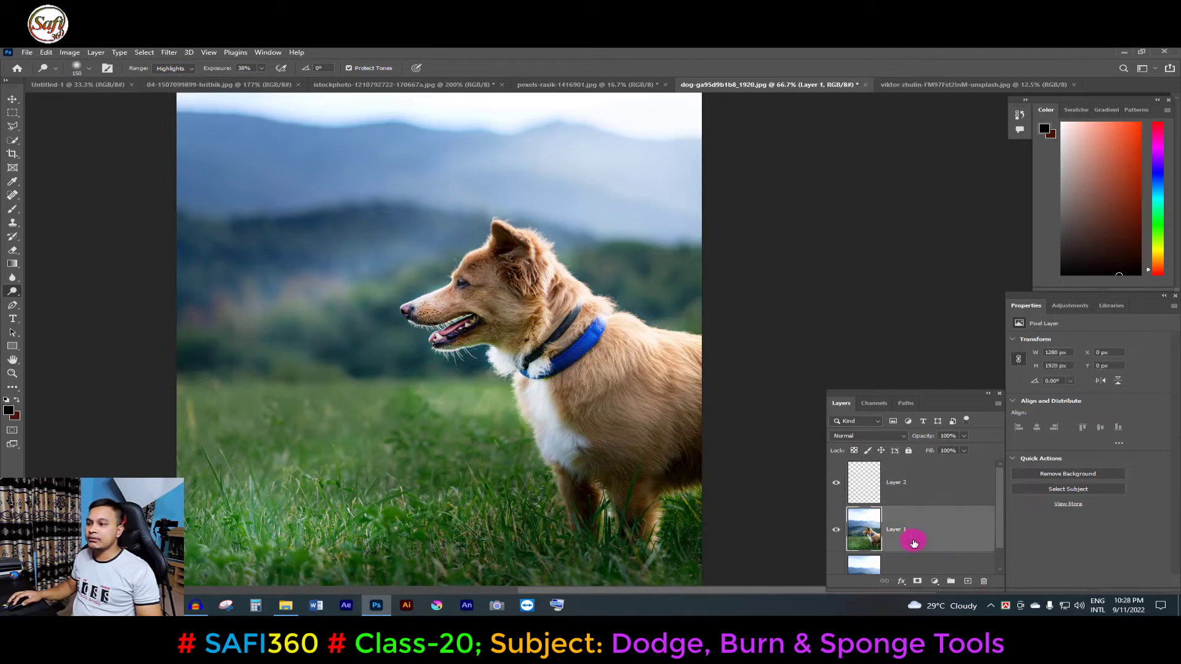
mouse_move(290, 559)
mouse_down()
mouse_move(376, 544)
mouse_move(264, 559)
mouse_move(387, 556)
mouse_move(246, 557)
mouse_move(369, 549)
mouse_move(383, 571)
mouse_up()
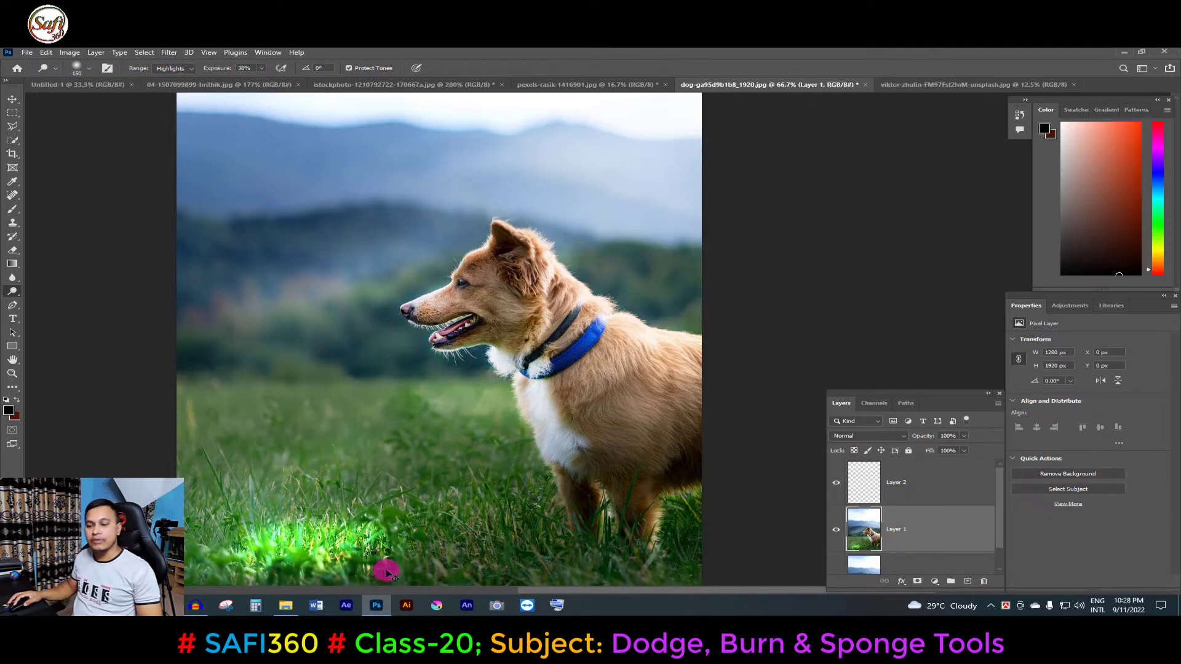
key(ctrl+z)
key(ctrl+z)
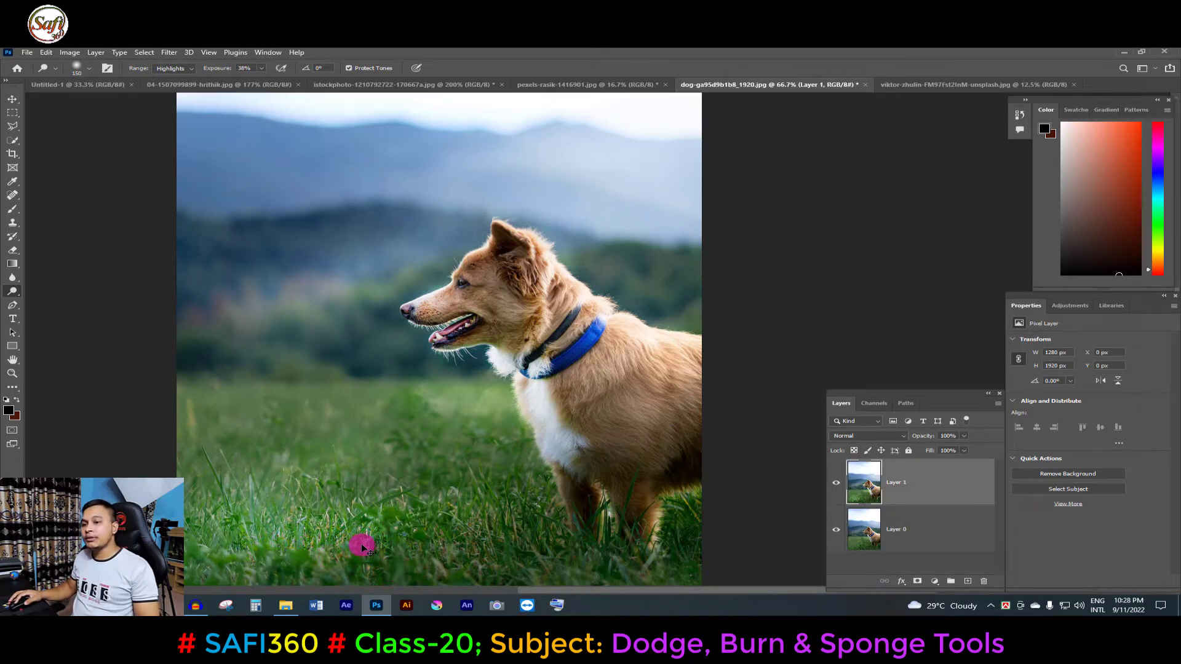
click(450, 439)
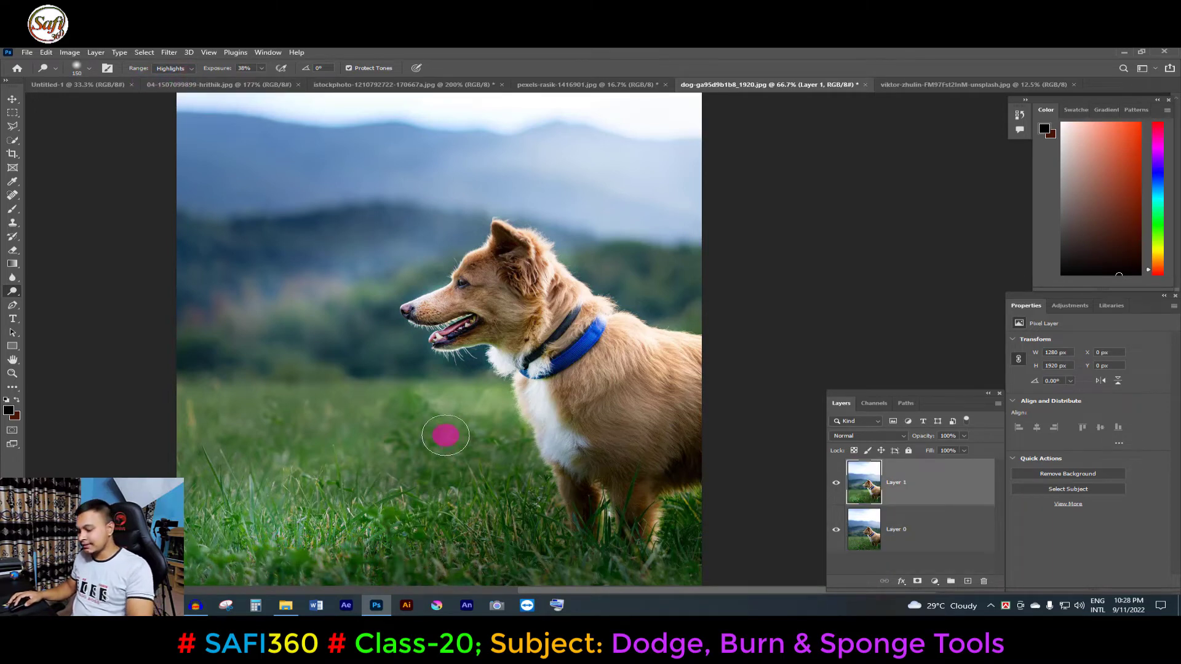
drag(407, 499, 369, 457)
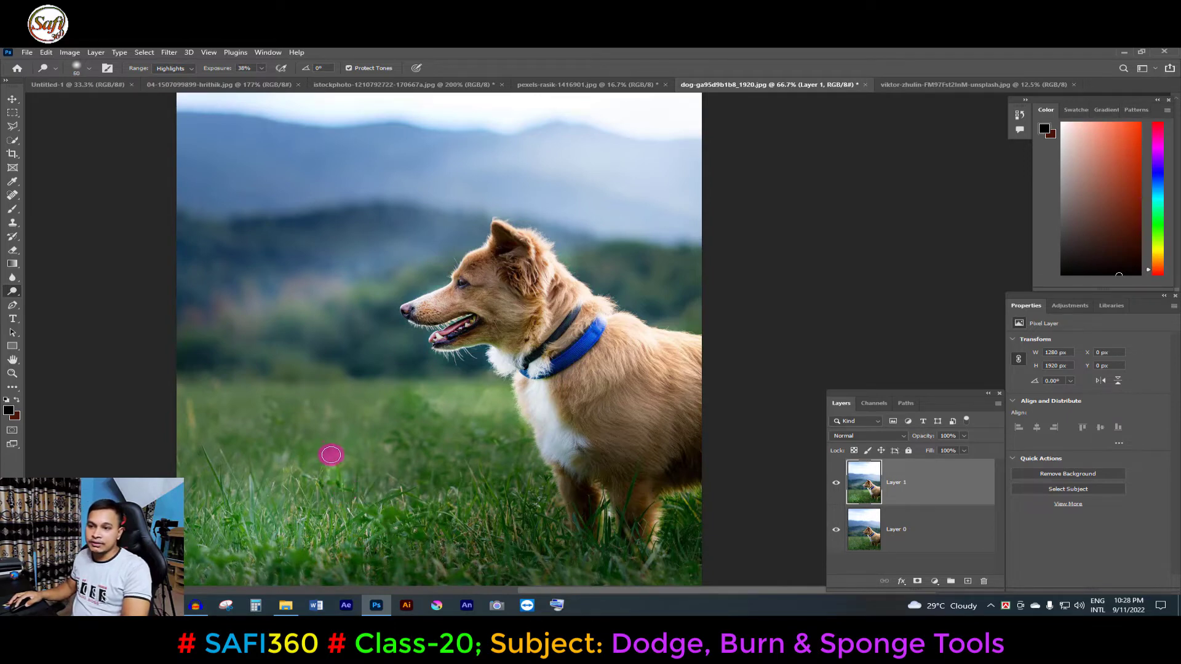
key(ctrl+z)
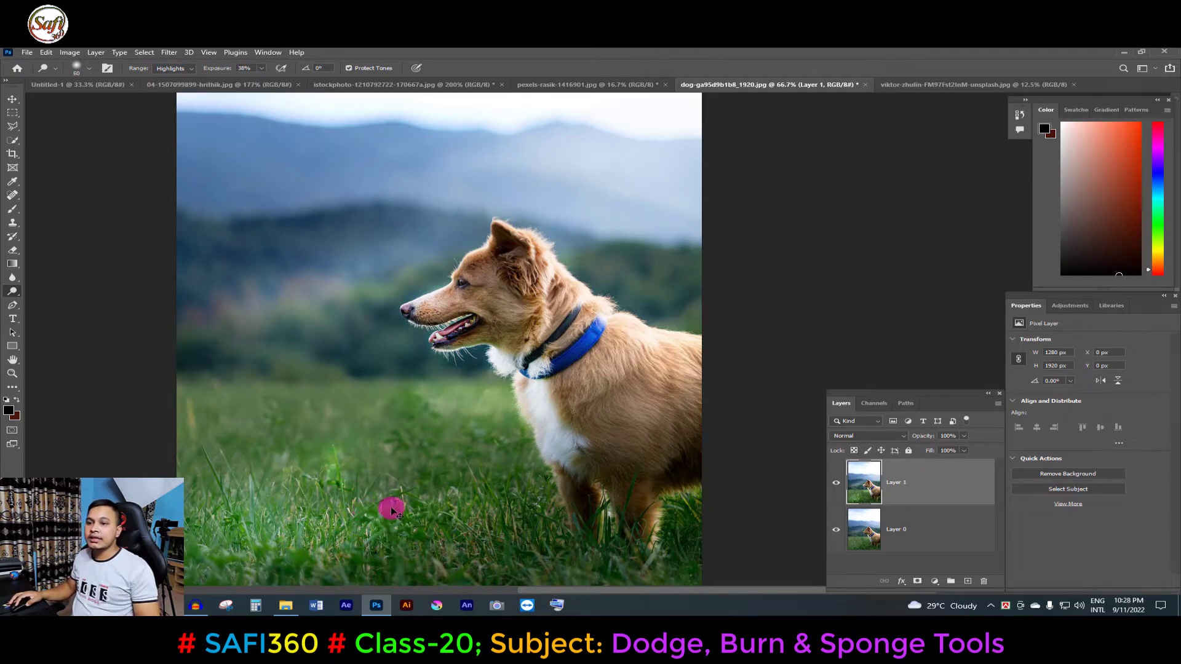
key(ctrl+z)
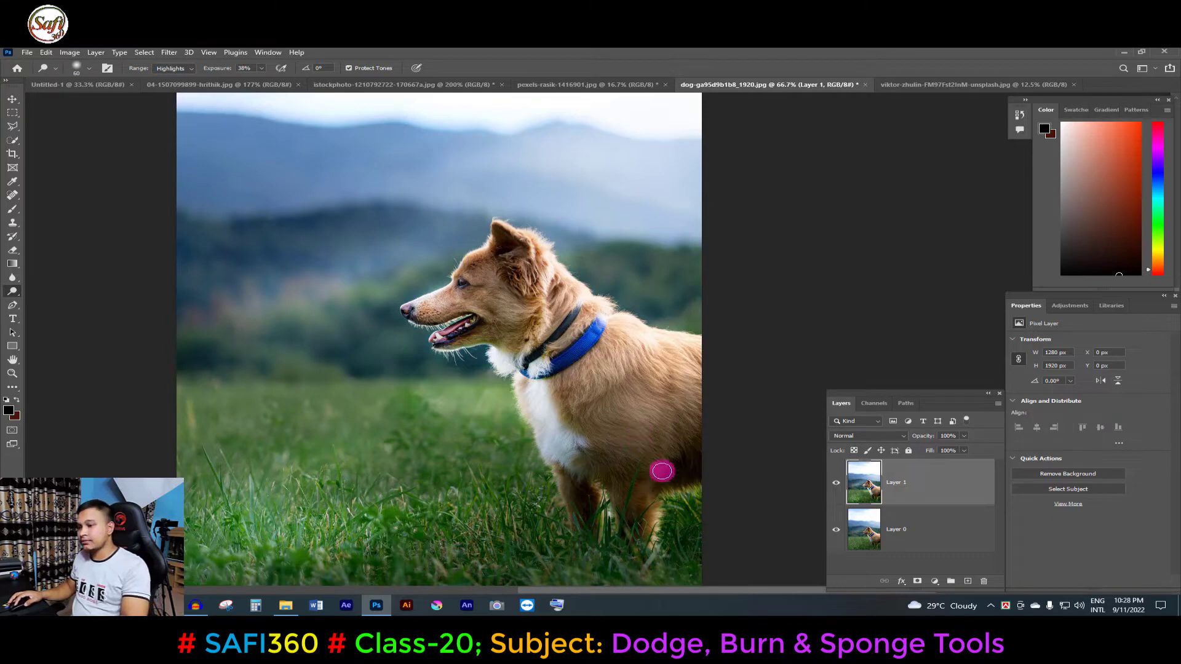
- Brighten the dog's hind leg, head, ear, neck and mouth, then toggle Layer 1 to compare
mouse_move(662, 471)
mouse_down()
mouse_move(654, 510)
mouse_move(590, 525)
mouse_move(593, 485)
mouse_move(604, 516)
mouse_move(711, 488)
mouse_up()
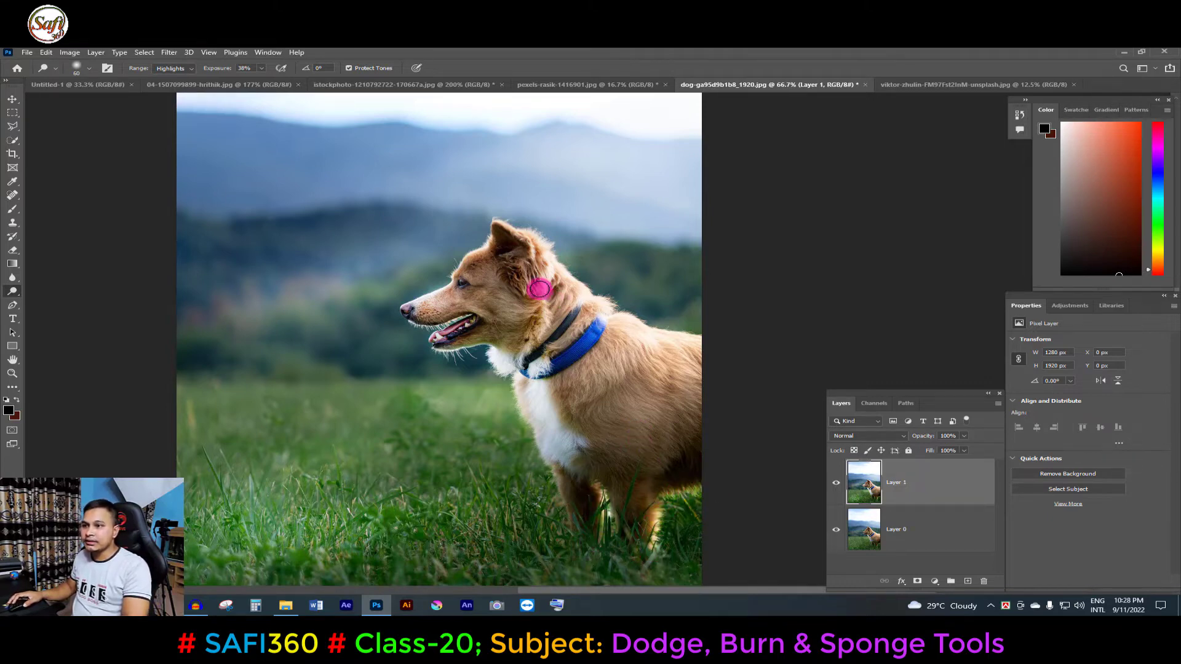
drag(537, 285, 559, 275)
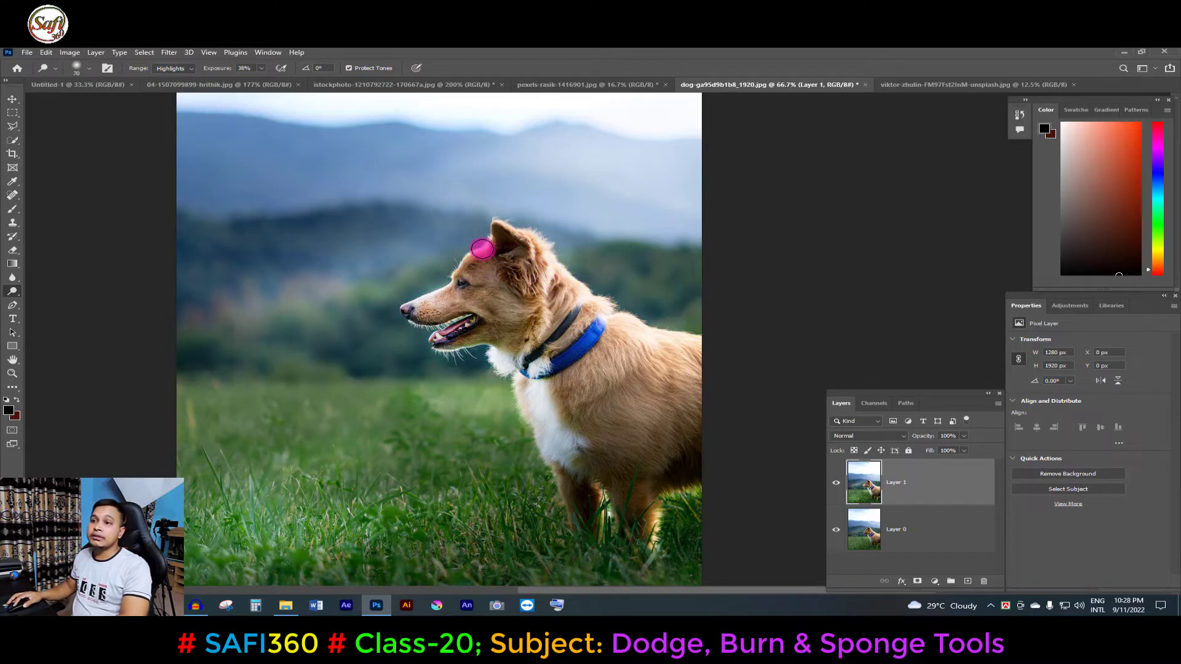
mouse_move(520, 226)
mouse_down()
mouse_move(560, 271)
mouse_move(564, 342)
mouse_move(592, 340)
mouse_move(545, 365)
mouse_move(571, 338)
mouse_move(542, 373)
mouse_move(554, 338)
mouse_move(540, 337)
mouse_move(508, 372)
mouse_up()
mouse_move(474, 320)
mouse_down()
mouse_move(430, 327)
mouse_move(456, 319)
mouse_move(401, 311)
mouse_up()
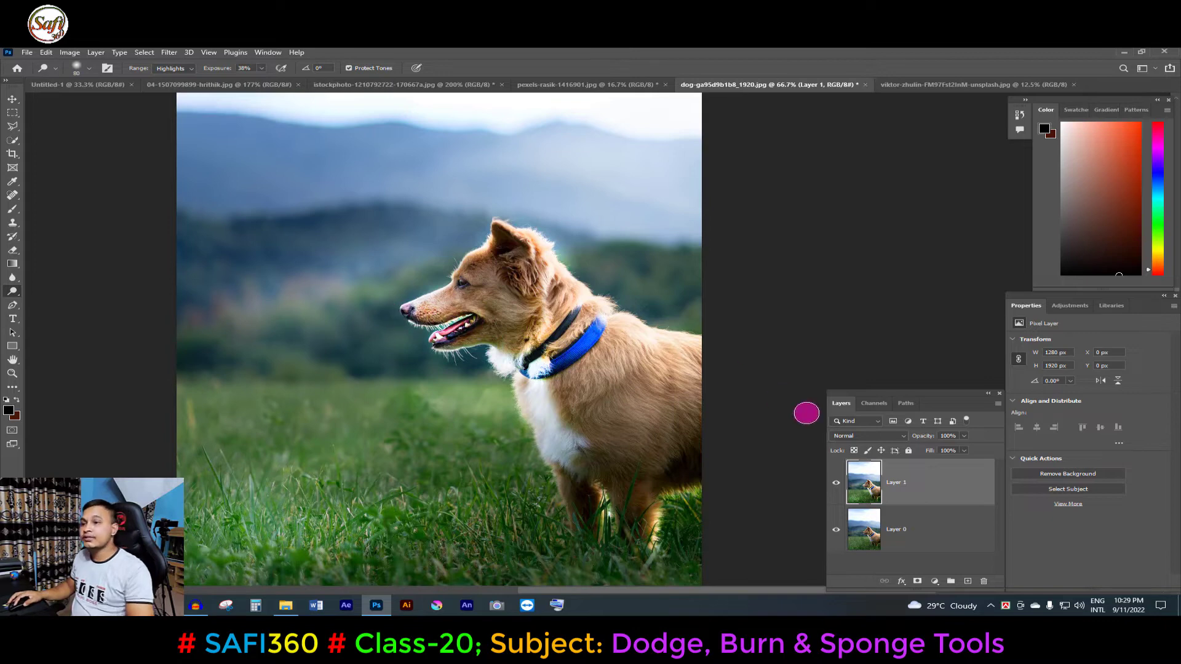
click(836, 480)
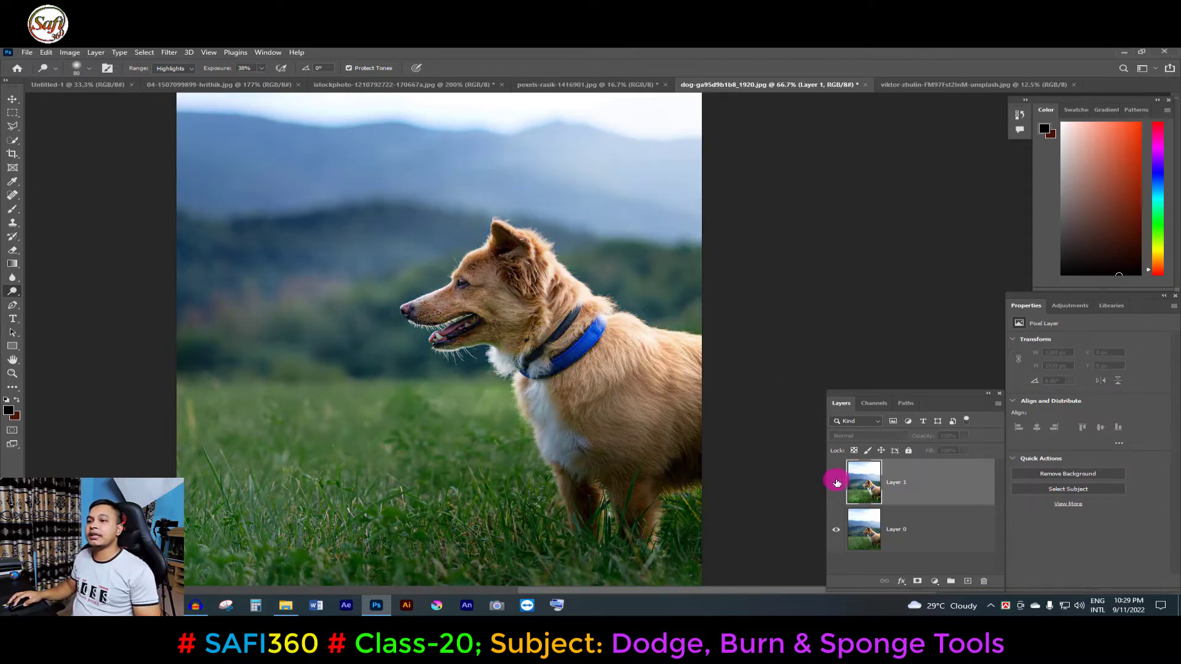
click(837, 481)
click(837, 482)
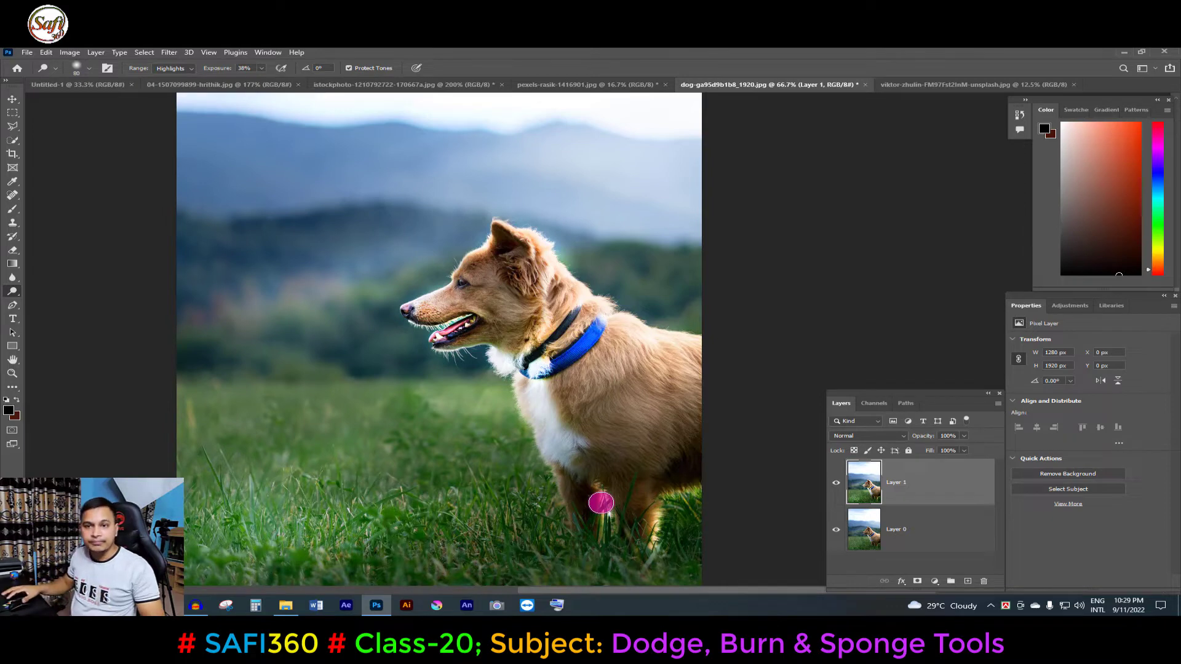
- Switch to the Burn Tool at 50% exposure and deepen the dog's tongue colour
right_click(14, 292)
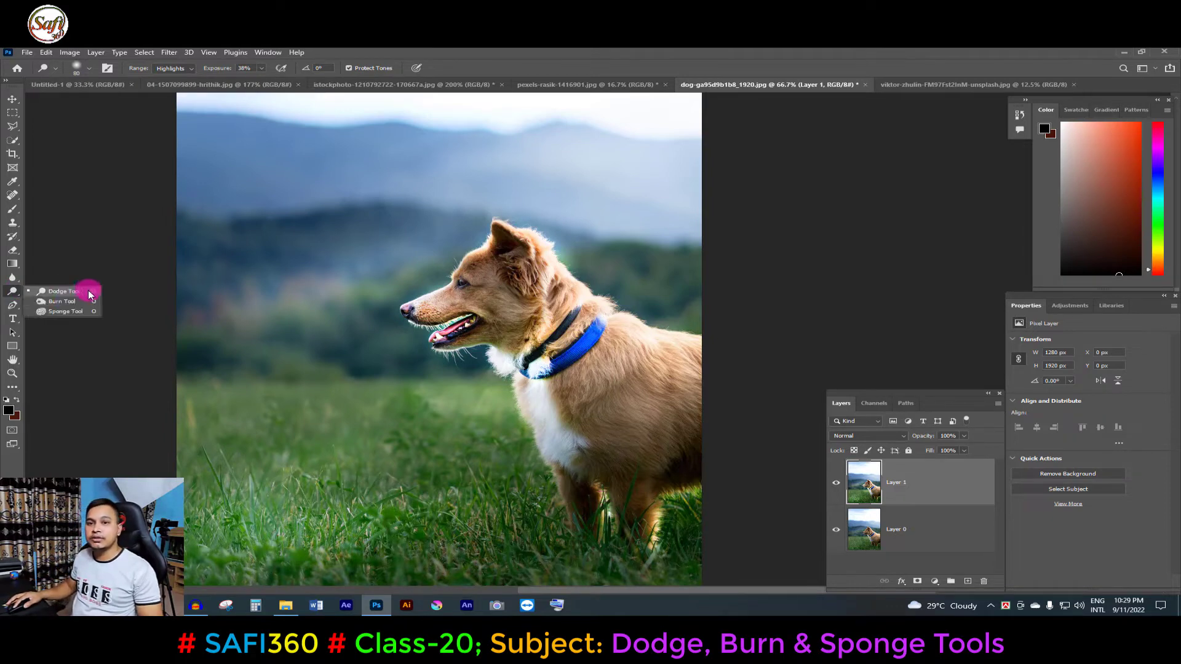
click(63, 302)
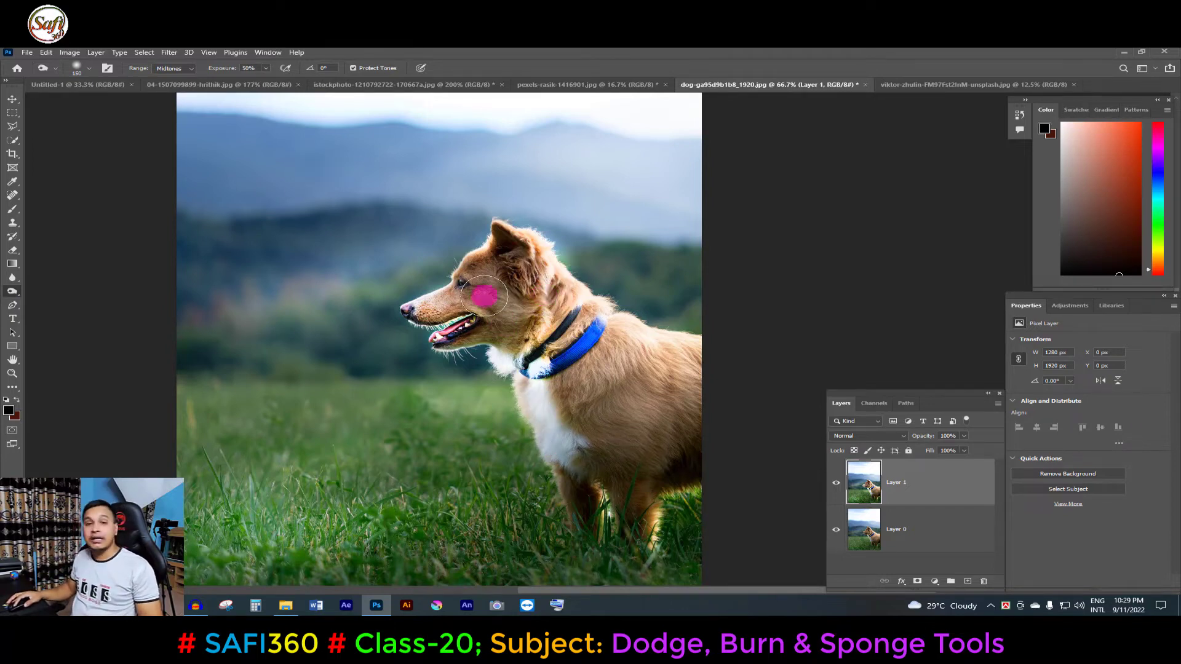
scroll(514, 338, up, 1)
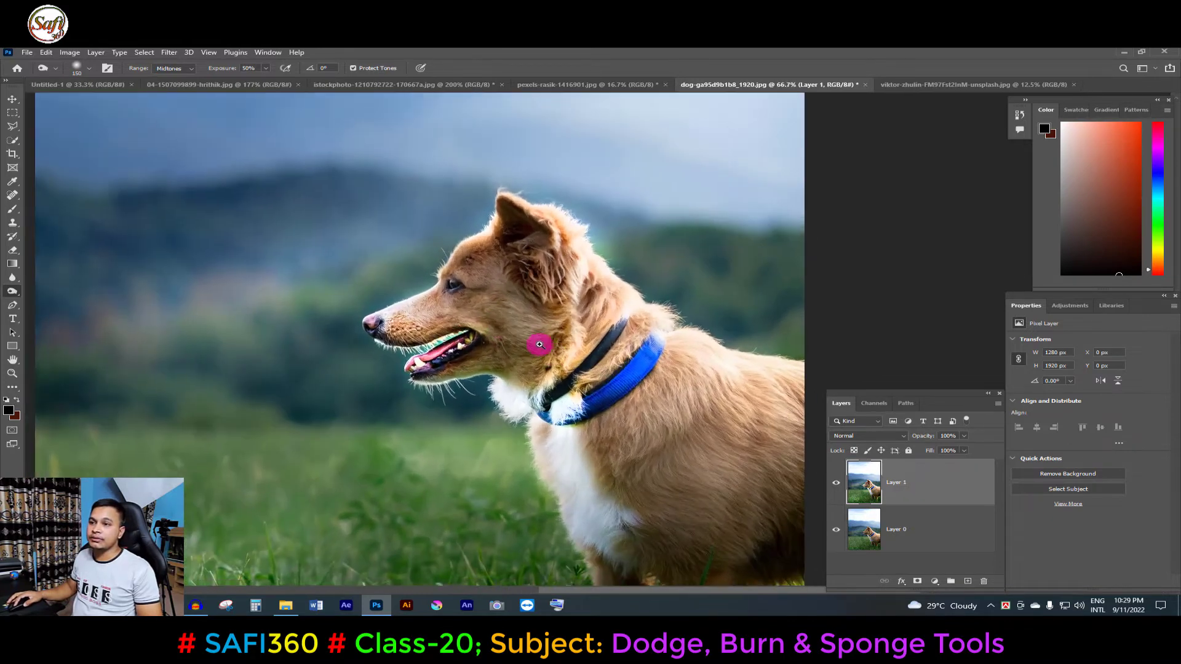
scroll(523, 340, right, 1)
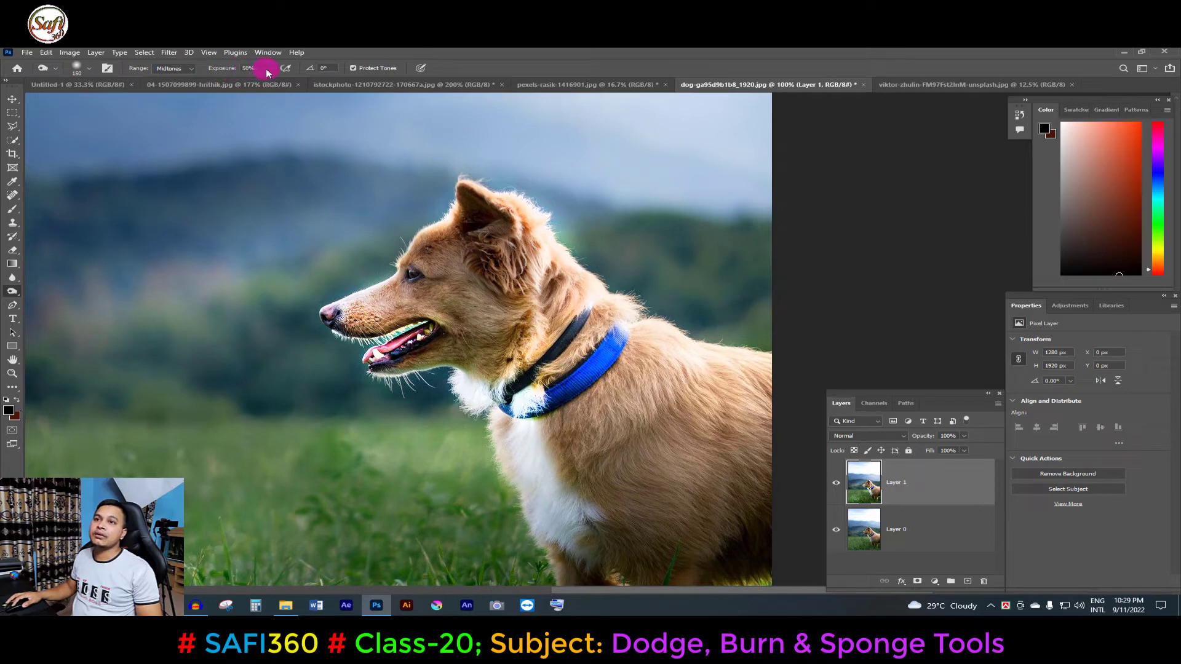
drag(585, 342, 508, 387)
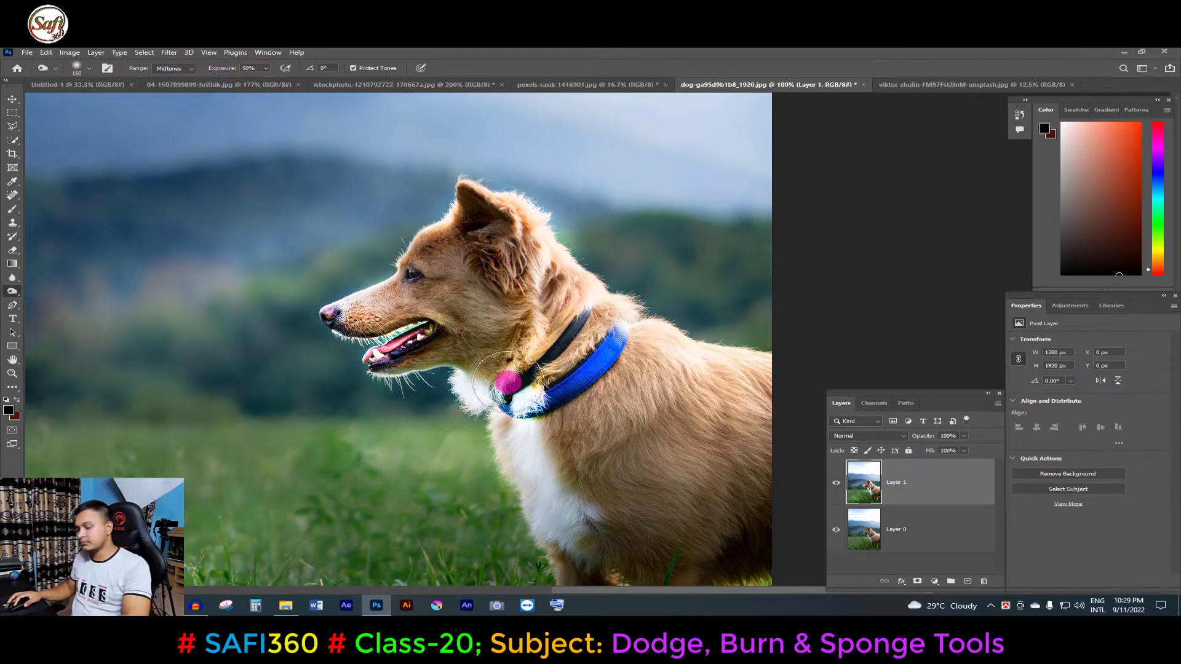
click(403, 338)
key(bracketleft)
mouse_move(403, 345)
mouse_down()
mouse_move(416, 348)
mouse_move(386, 356)
mouse_up()
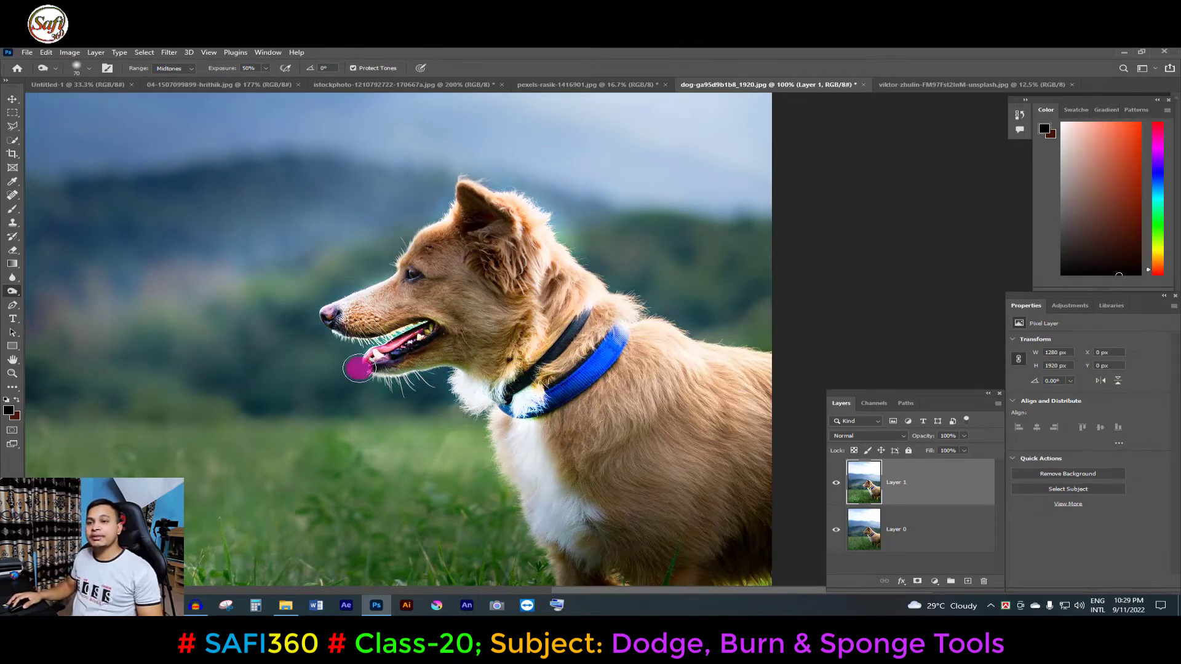
- Set the burn brush to 88 px with 82% hardness
alt+right_click(290, 358)
mouse_move(295, 358)
mouse_down()
mouse_move(322, 365)
mouse_move(292, 368)
mouse_up()
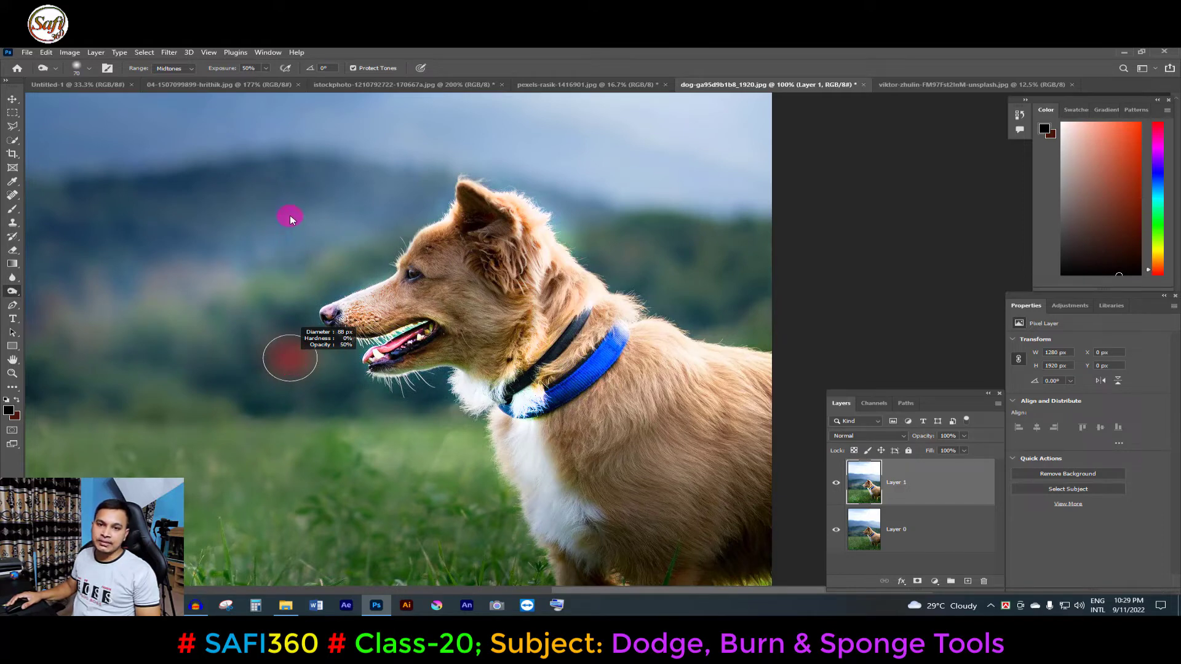
drag(290, 213, 305, 385)
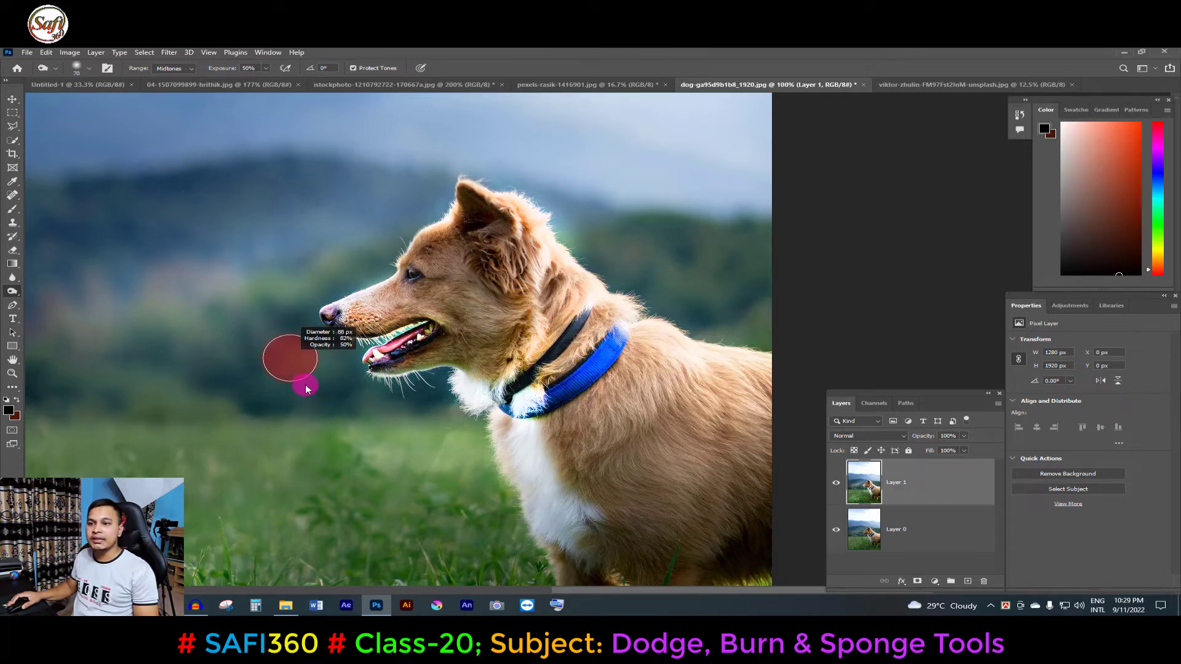
drag(305, 192, 308, 171)
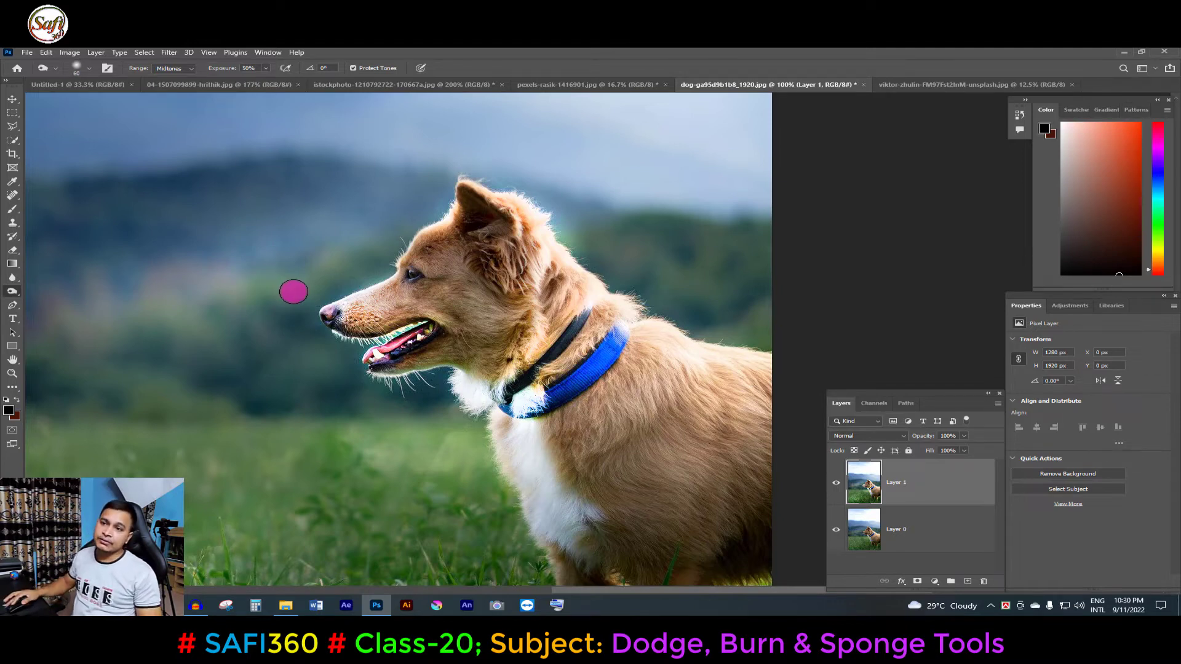
- Burn the black collar strap darker with a 70 px brush
scroll(454, 335, up, 3)
scroll(409, 335, down, 3)
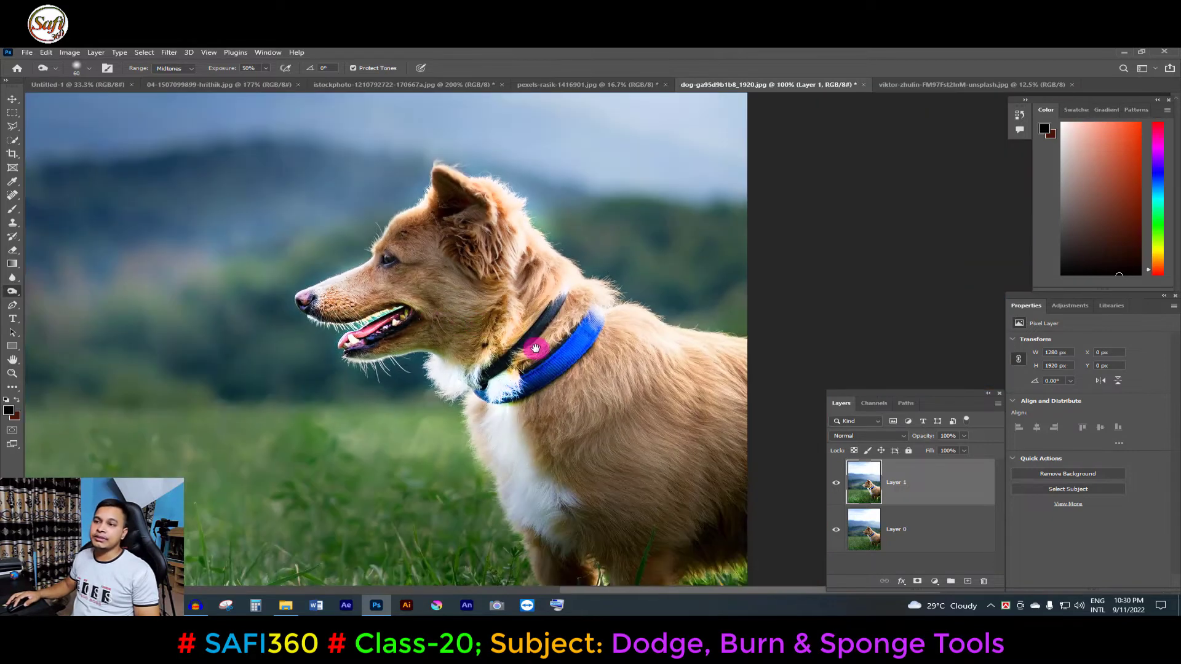
drag(536, 348, 512, 349)
key(bracketright)
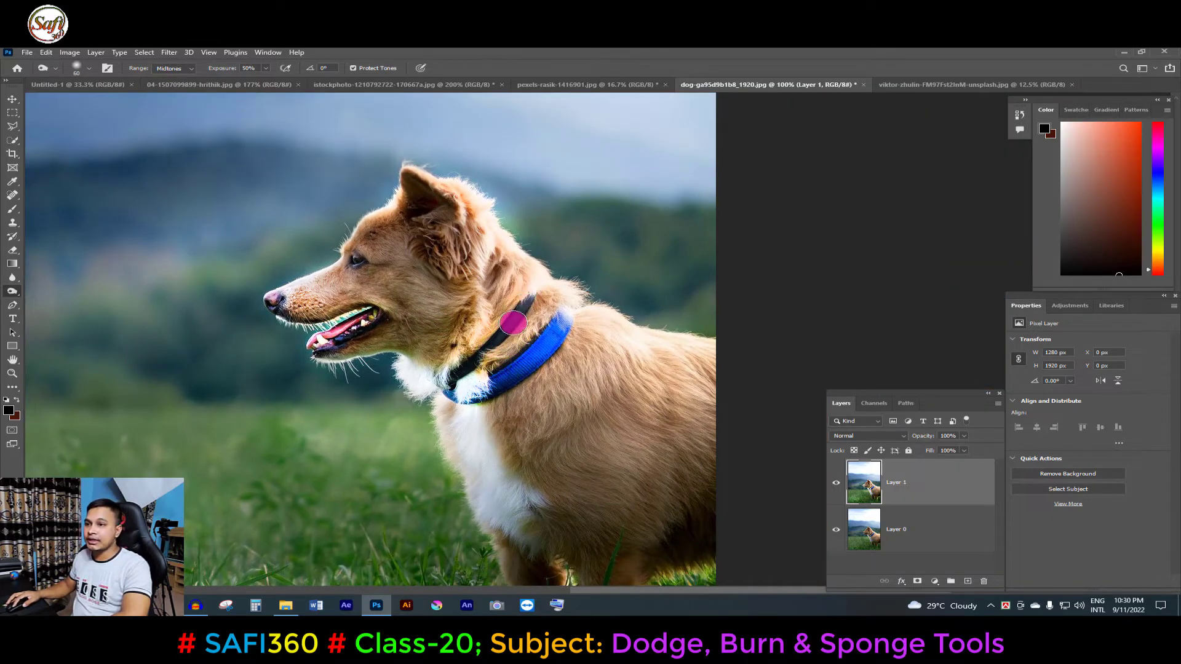
mouse_move(513, 319)
mouse_down()
mouse_move(437, 380)
mouse_move(501, 335)
mouse_move(529, 280)
mouse_move(489, 323)
mouse_move(505, 363)
mouse_move(541, 335)
mouse_move(523, 339)
mouse_move(488, 383)
mouse_move(527, 330)
mouse_move(559, 316)
mouse_move(454, 390)
mouse_up()
- Sponge-saturate the fur on the dog's ear, head, chest and front leg
key(bracketright)
key(bracketright)
key(bracketright)
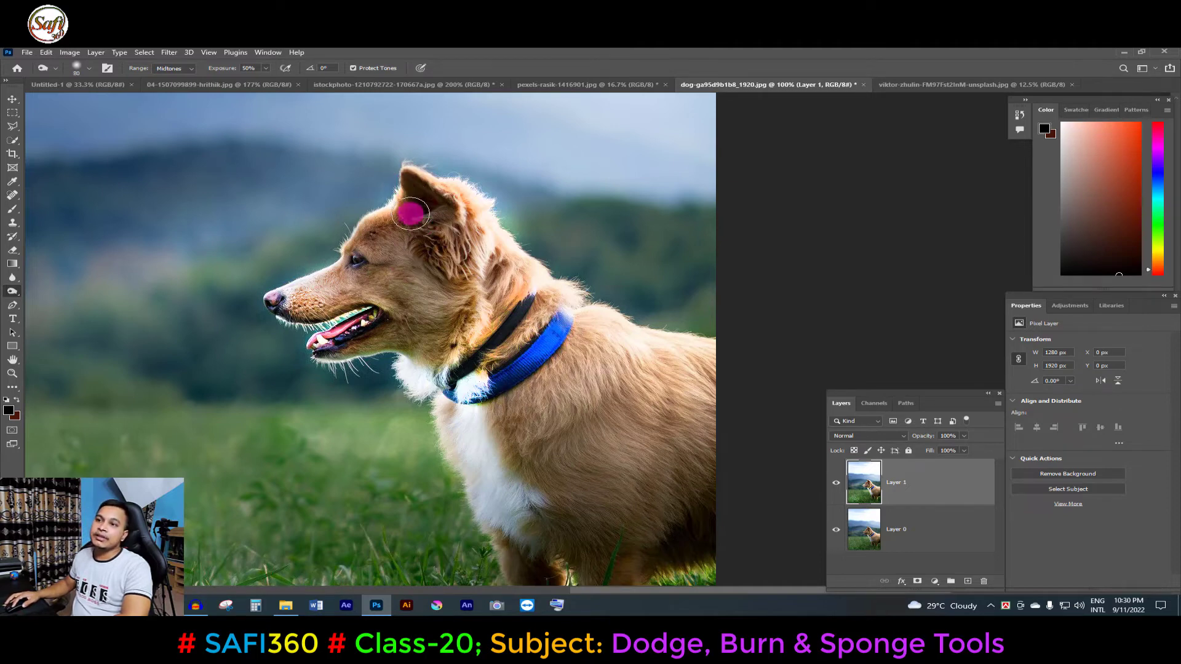
mouse_move(420, 211)
mouse_down()
mouse_move(435, 263)
mouse_move(453, 232)
mouse_move(409, 174)
mouse_move(354, 261)
mouse_move(289, 291)
mouse_move(325, 323)
mouse_move(313, 343)
mouse_move(384, 322)
mouse_move(342, 321)
mouse_move(350, 329)
mouse_move(320, 350)
mouse_up()
key(bracketleft)
key(bracketleft)
key(bracketleft)
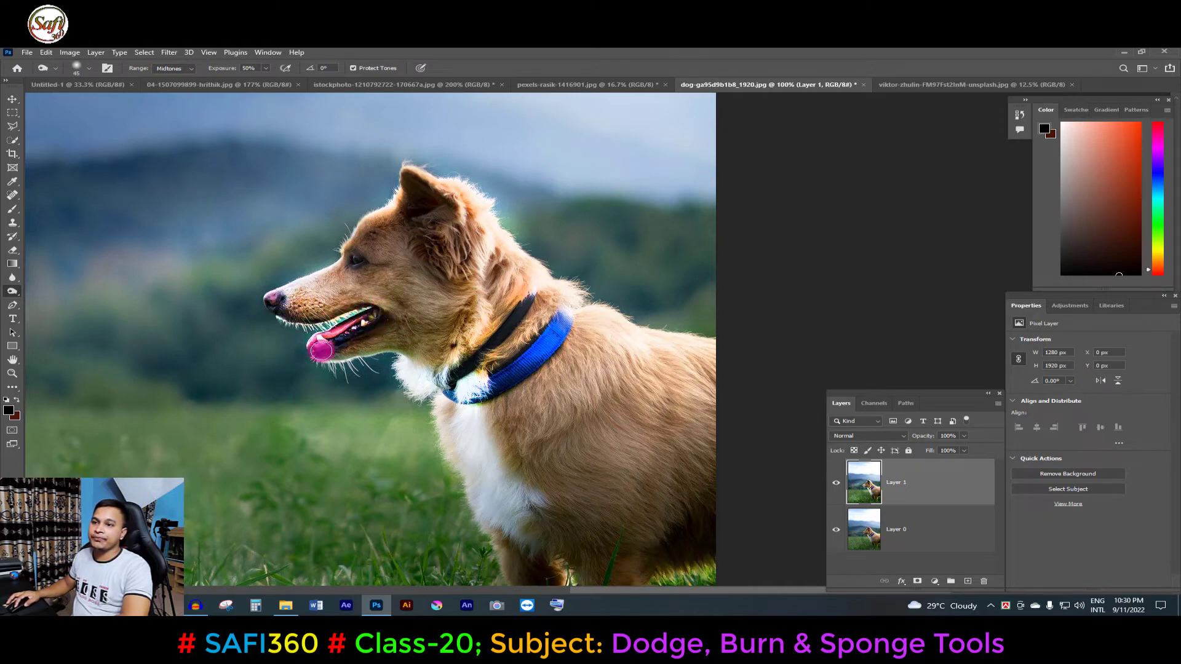
scroll(606, 475, down, 3)
key(bracketright)
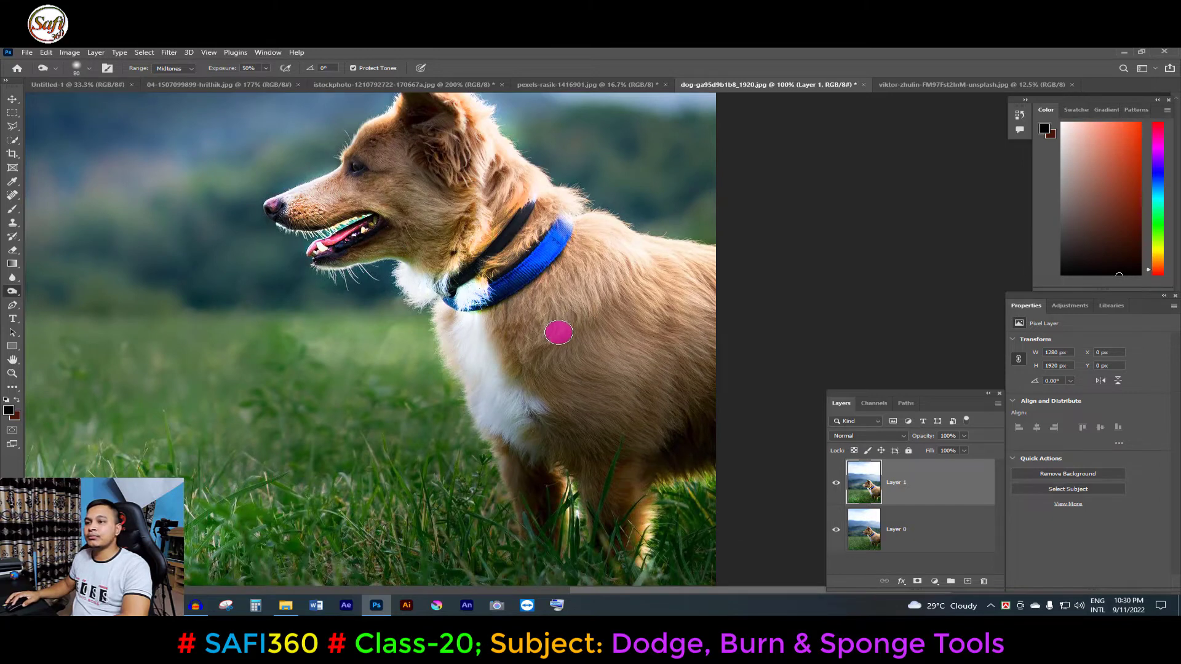
mouse_move(523, 314)
mouse_down()
mouse_move(562, 469)
mouse_move(535, 474)
mouse_move(544, 504)
mouse_move(559, 509)
mouse_move(709, 430)
mouse_move(704, 369)
mouse_move(654, 465)
mouse_move(728, 324)
mouse_move(707, 320)
mouse_move(646, 421)
mouse_move(700, 368)
mouse_move(717, 308)
mouse_move(706, 422)
mouse_move(699, 351)
mouse_move(671, 492)
mouse_move(585, 535)
mouse_move(620, 564)
mouse_move(556, 535)
mouse_move(540, 552)
mouse_move(606, 422)
mouse_move(571, 319)
mouse_move(509, 316)
mouse_move(537, 265)
mouse_move(556, 388)
mouse_move(582, 416)
mouse_move(585, 250)
mouse_move(572, 326)
mouse_move(535, 295)
mouse_move(586, 269)
mouse_move(559, 308)
mouse_move(556, 398)
mouse_move(725, 425)
mouse_move(558, 435)
mouse_move(818, 500)
mouse_up()
key(bracketleft)
key(bracketleft)
key(bracketleft)
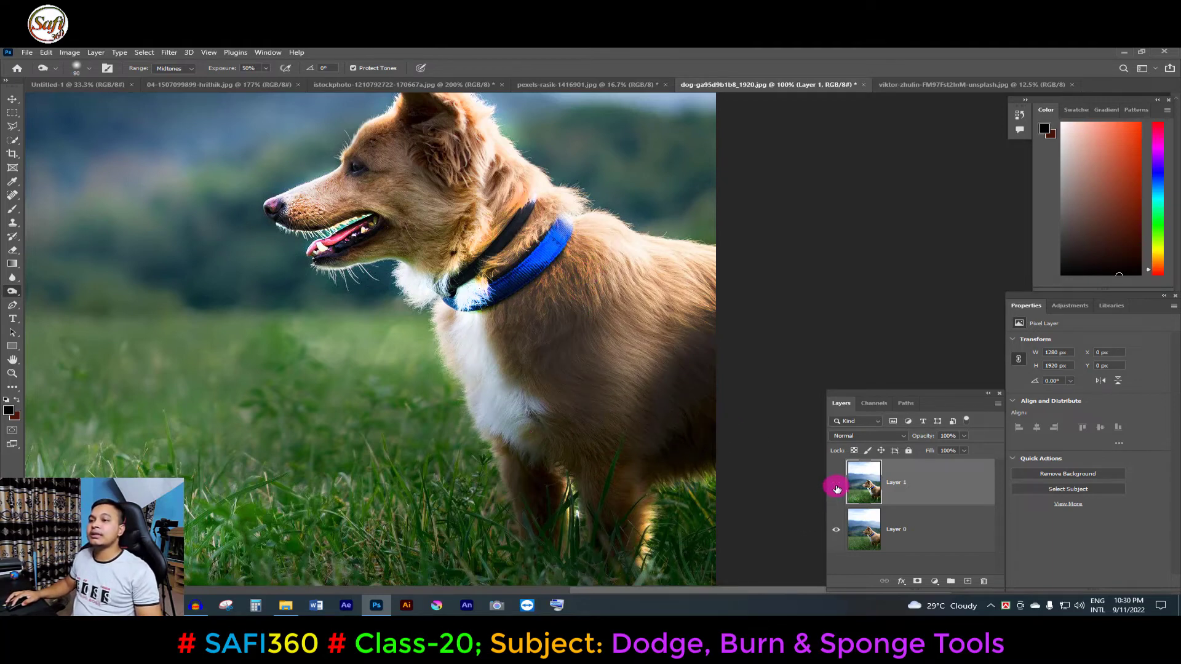
- Toggle the edited layer off and on to compare the saturated dog with the original
click(836, 489)
click(837, 488)
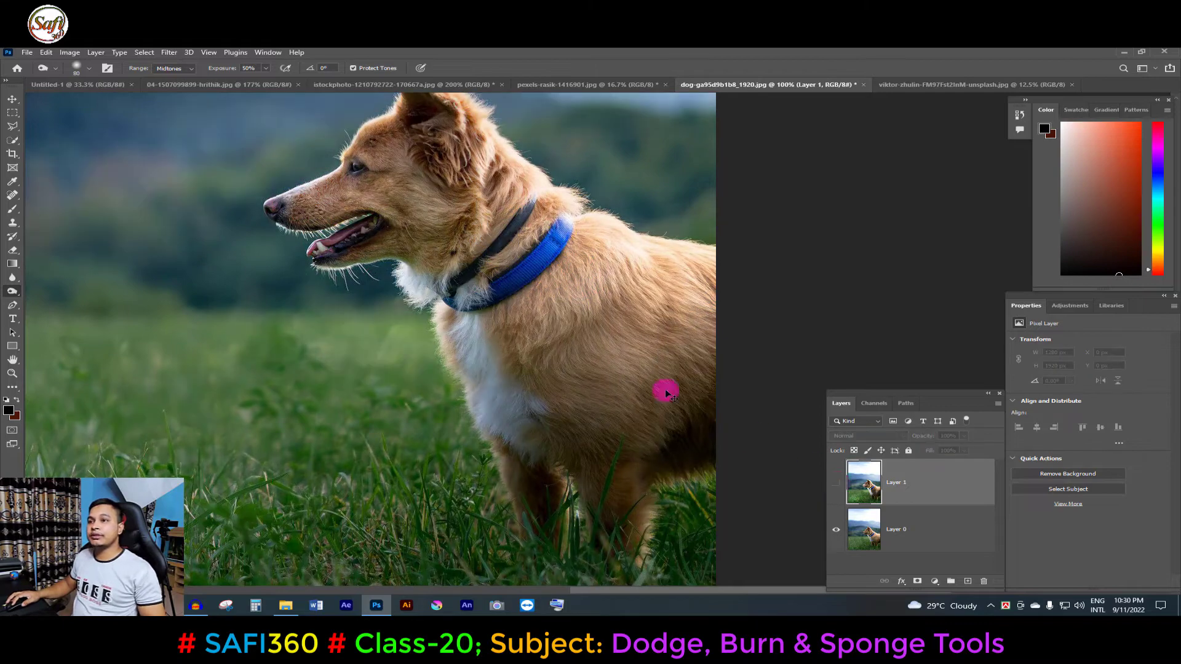
scroll(520, 284, down, 2)
scroll(546, 282, up, 2)
scroll(541, 274, down, 3)
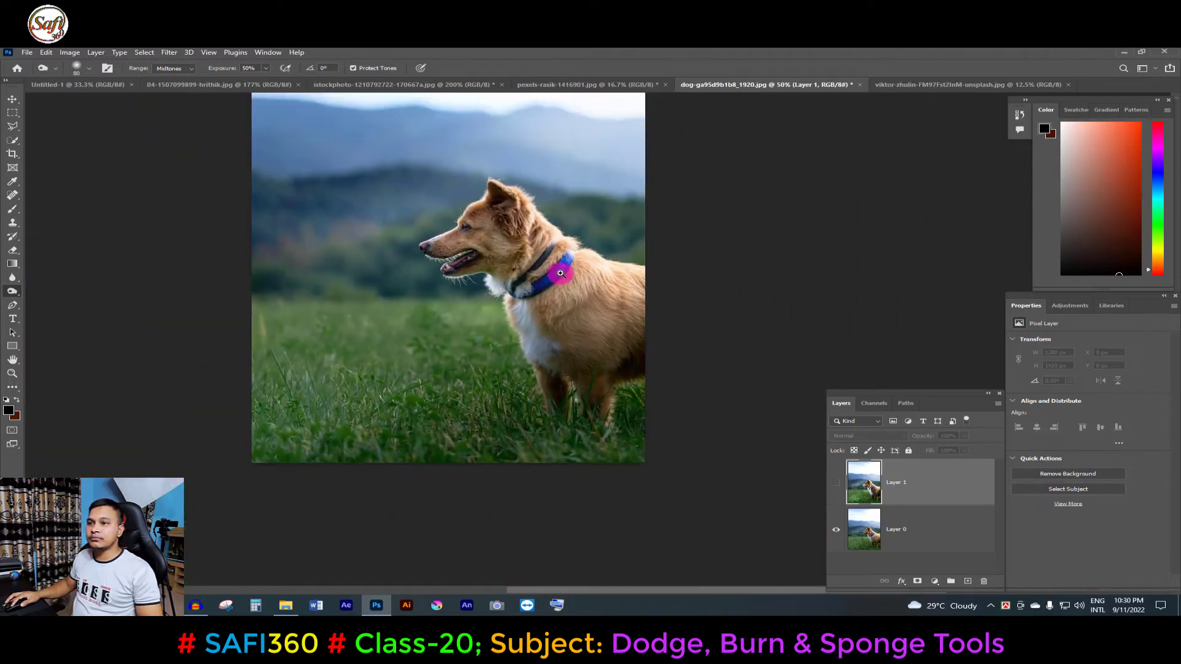
scroll(561, 273, up, 1)
scroll(554, 264, up, 1)
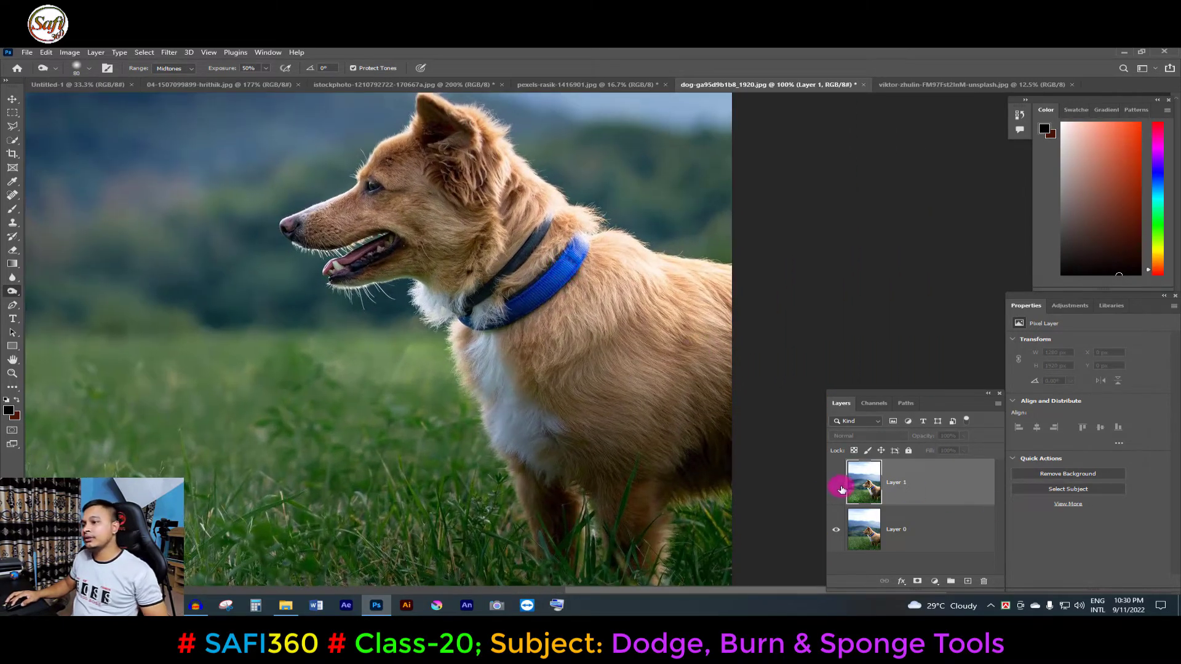
click(836, 486)
click(835, 485)
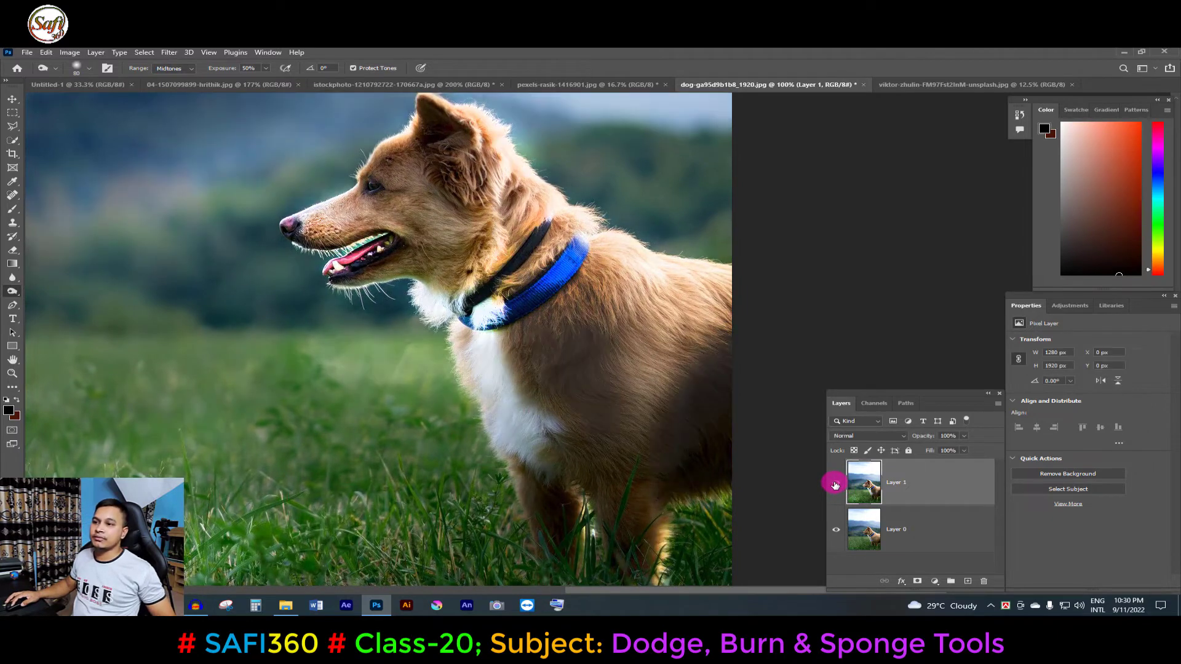
click(836, 485)
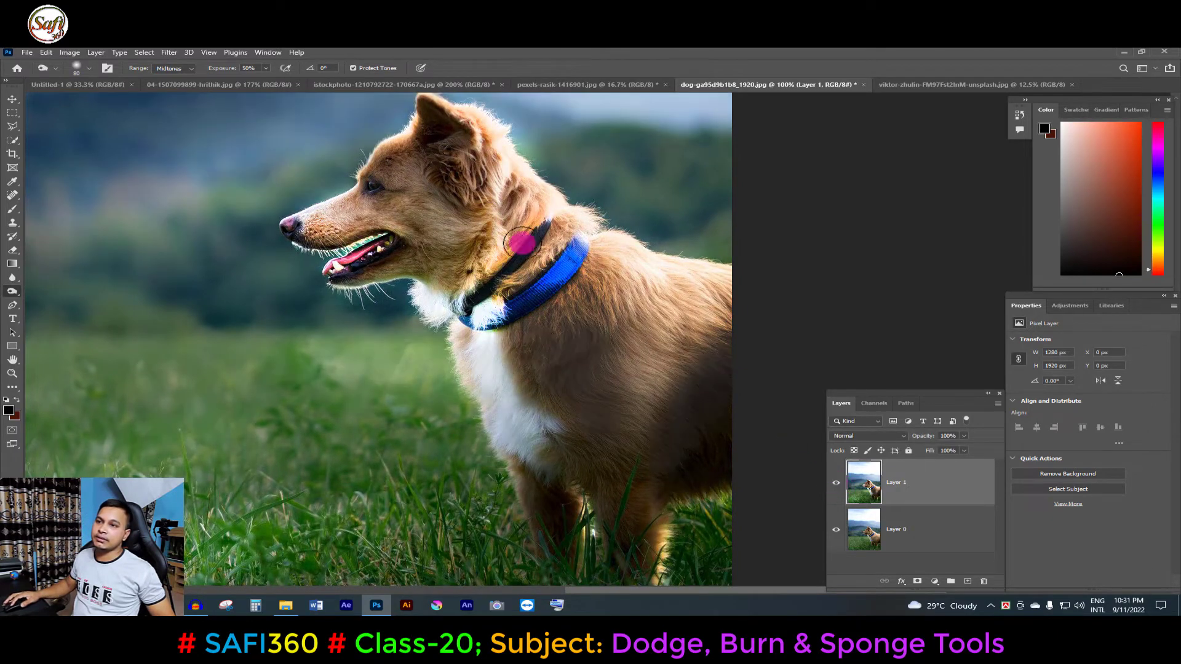
click(836, 487)
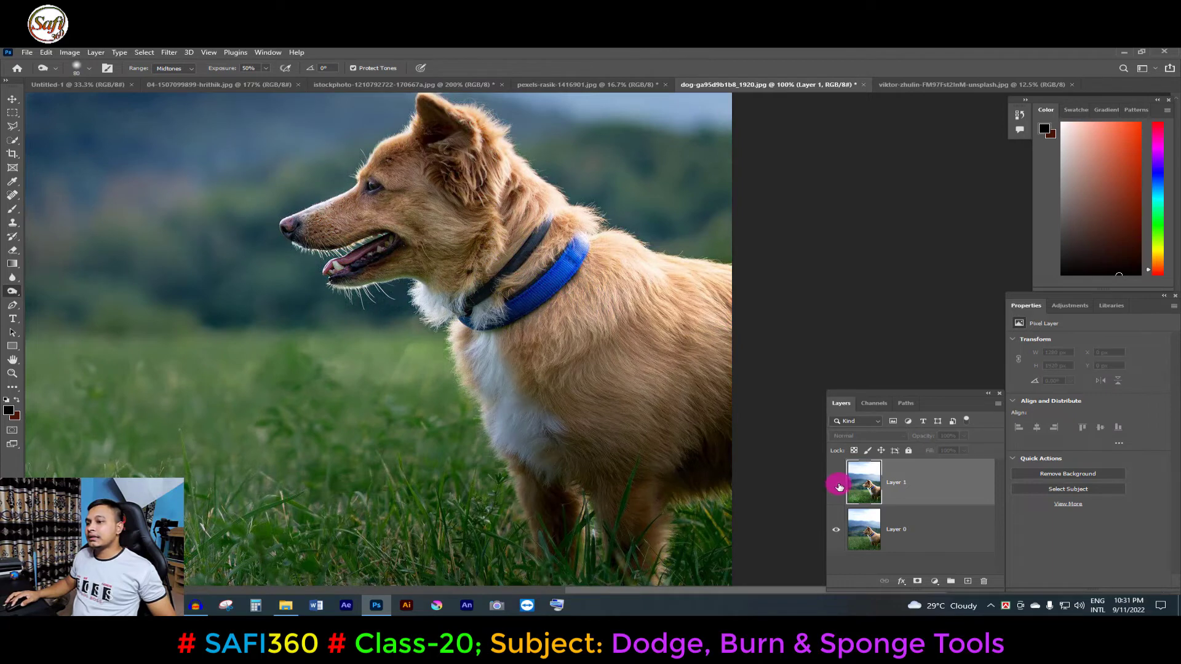
click(836, 484)
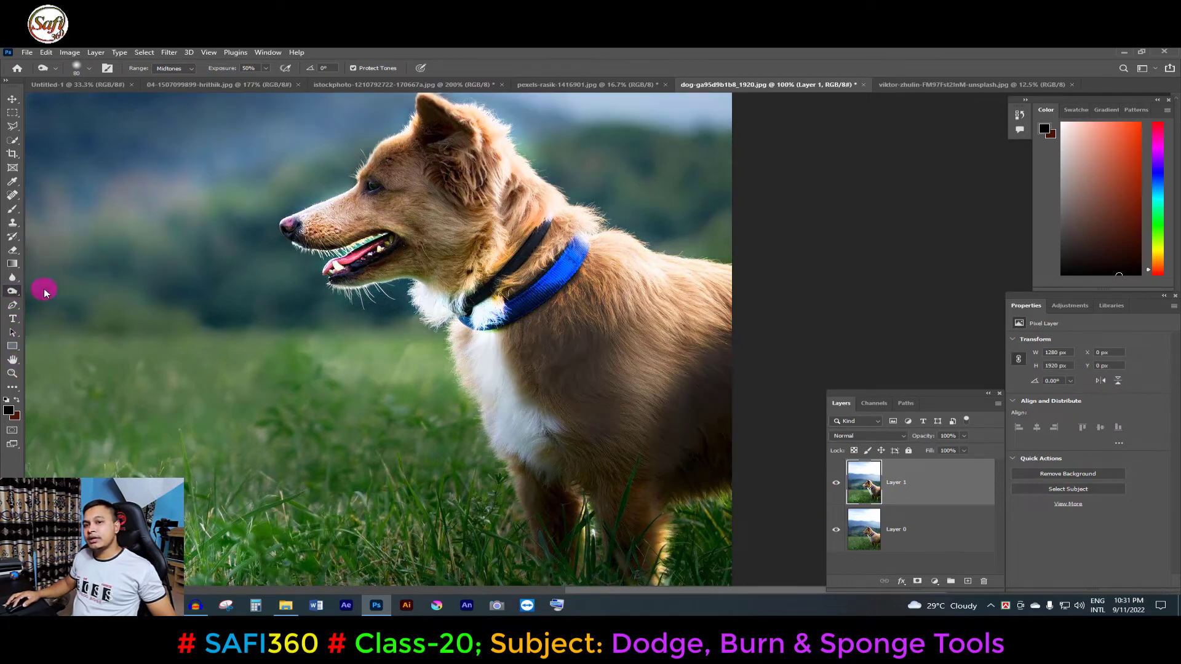
- Try the Burn Tool on the grass below the dog's mouth, then undo it
right_click(12, 291)
click(61, 301)
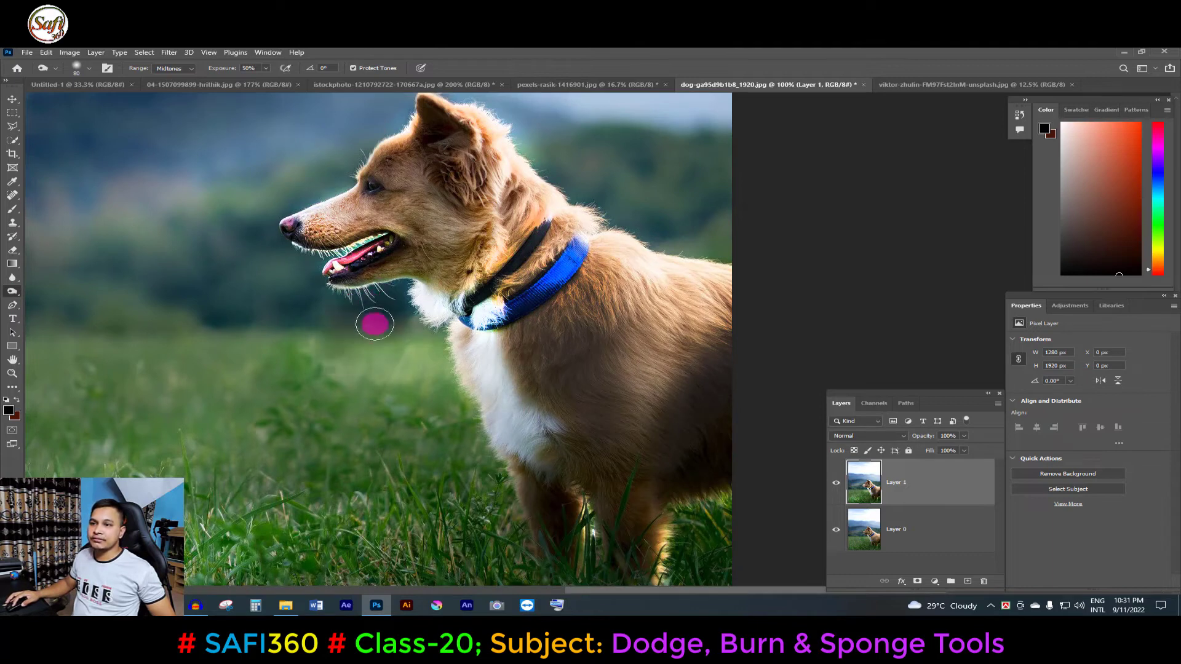
mouse_move(358, 359)
mouse_down()
mouse_move(364, 377)
mouse_move(387, 363)
mouse_move(351, 335)
mouse_move(377, 342)
mouse_move(432, 400)
mouse_move(271, 340)
mouse_move(390, 363)
mouse_up()
key(ctrl+z)
key(ctrl+z)
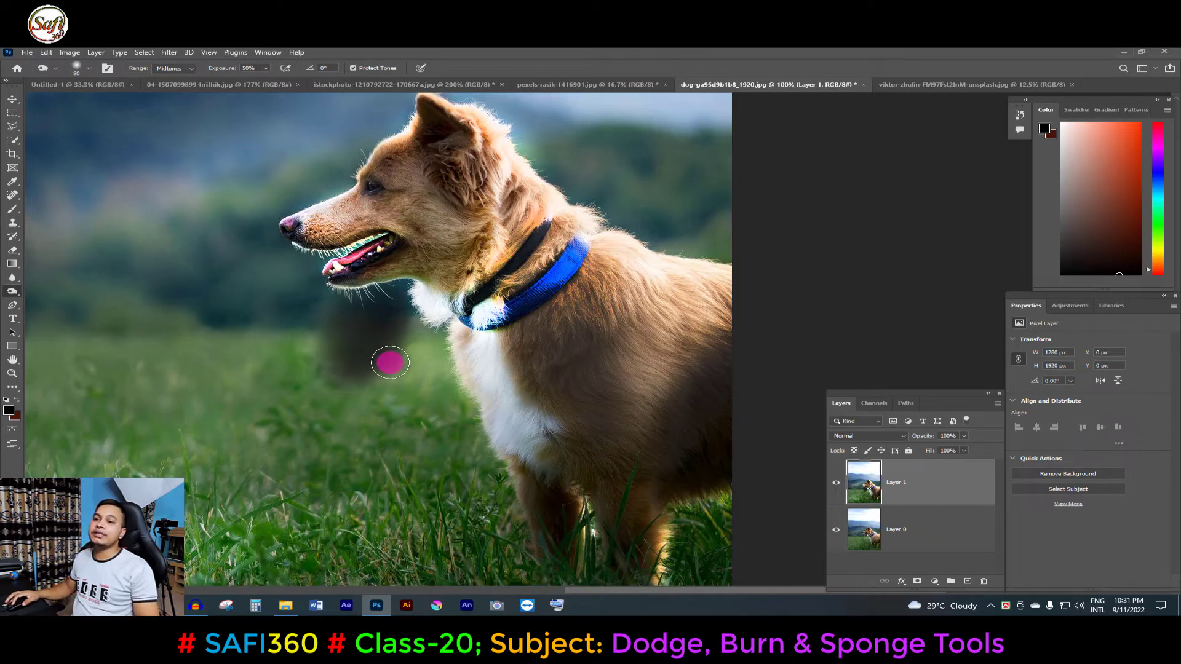
key(ctrl+z)
key(ctrl+z)
key(ctrl+z)
key(ctrl+z)
key(ctrl+z)
key(ctrl+z)
key(ctrl+z)
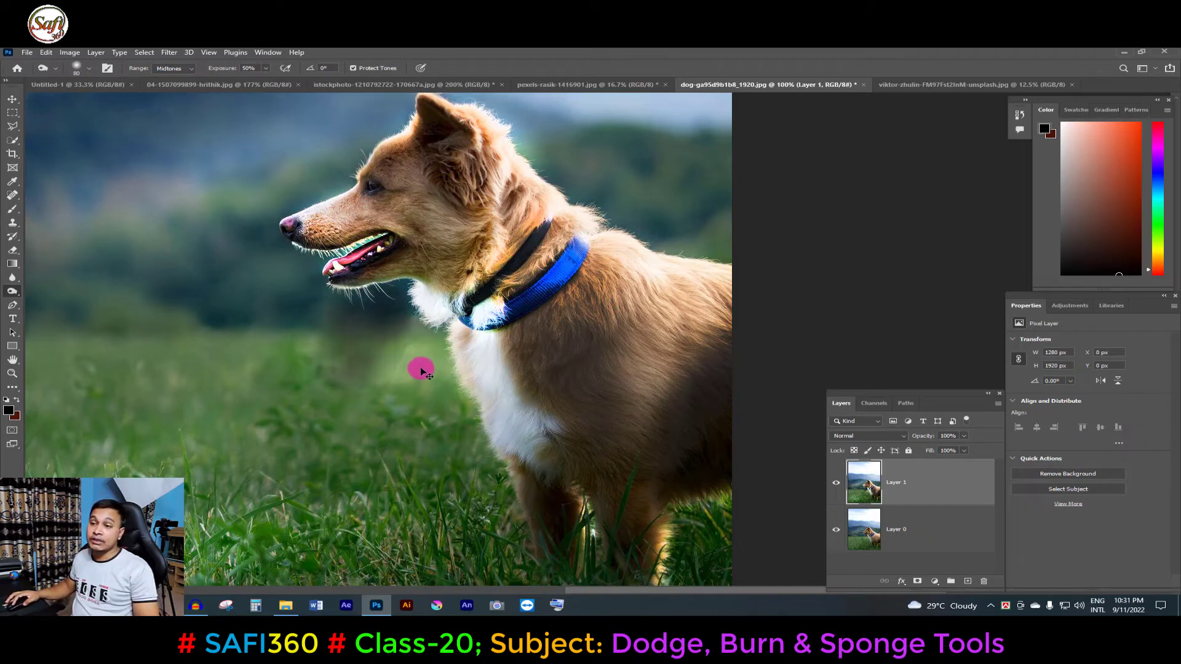
key(ctrl+z)
key(ctrl+z)
- Open the woman's james-feaver portrait photo
key(ctrl+o)
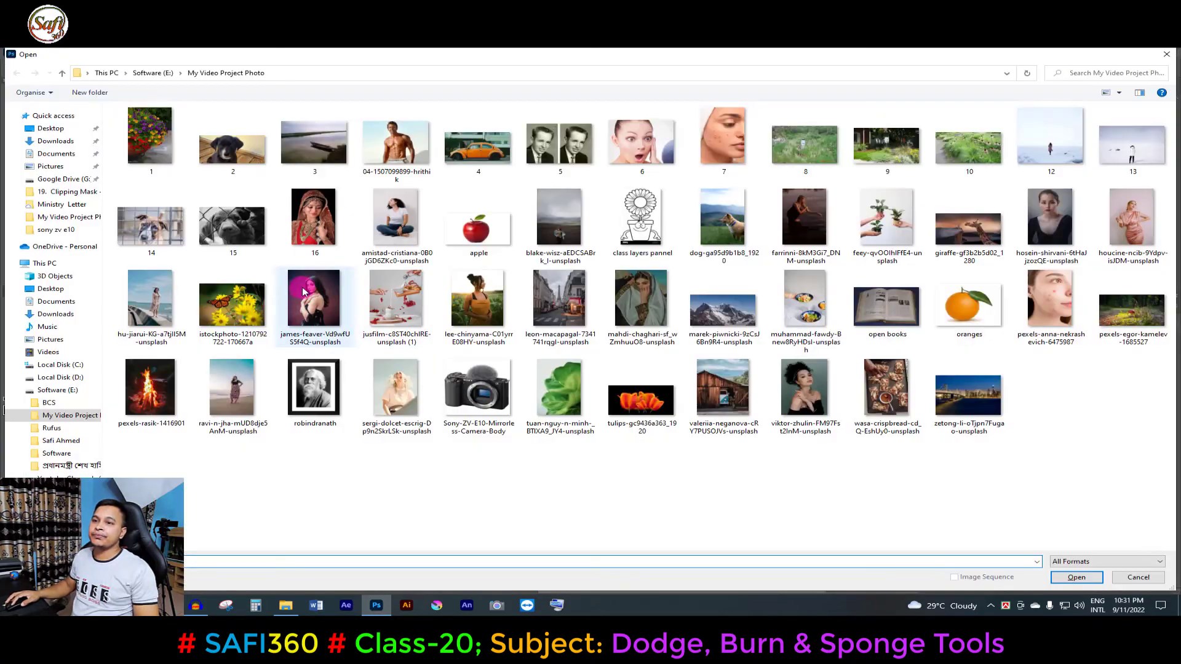
click(315, 297)
double_click(316, 297)
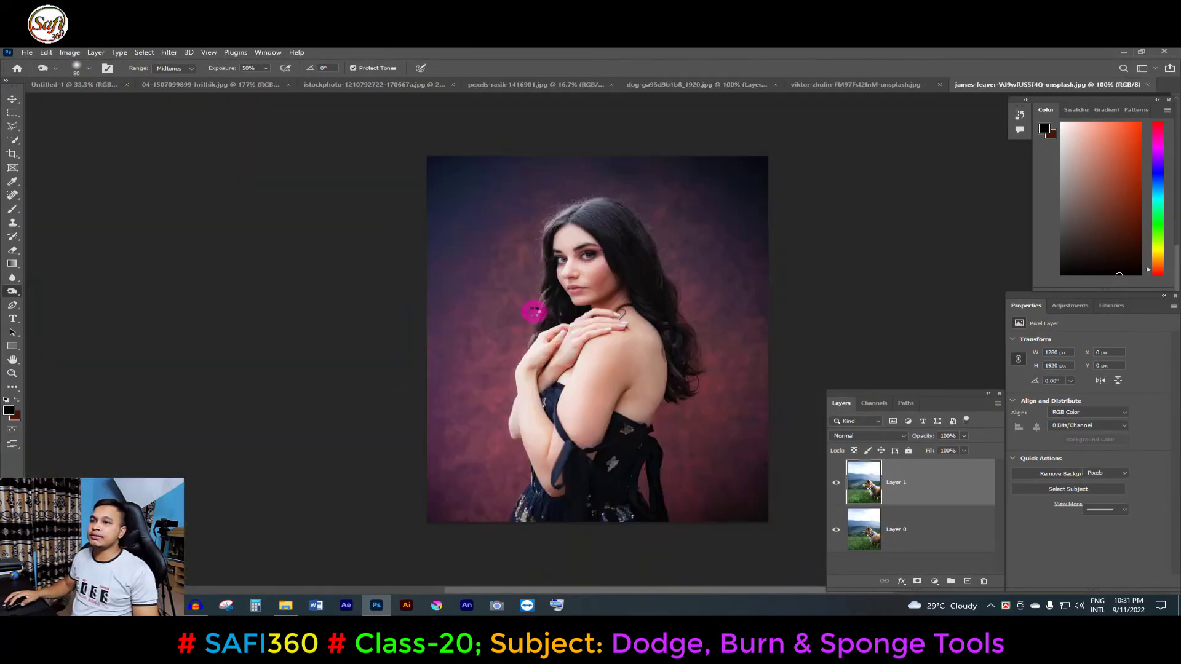
- Zoom in on her face and darken the inner eyebrow with a Burn stroke
click(595, 246)
click(624, 263)
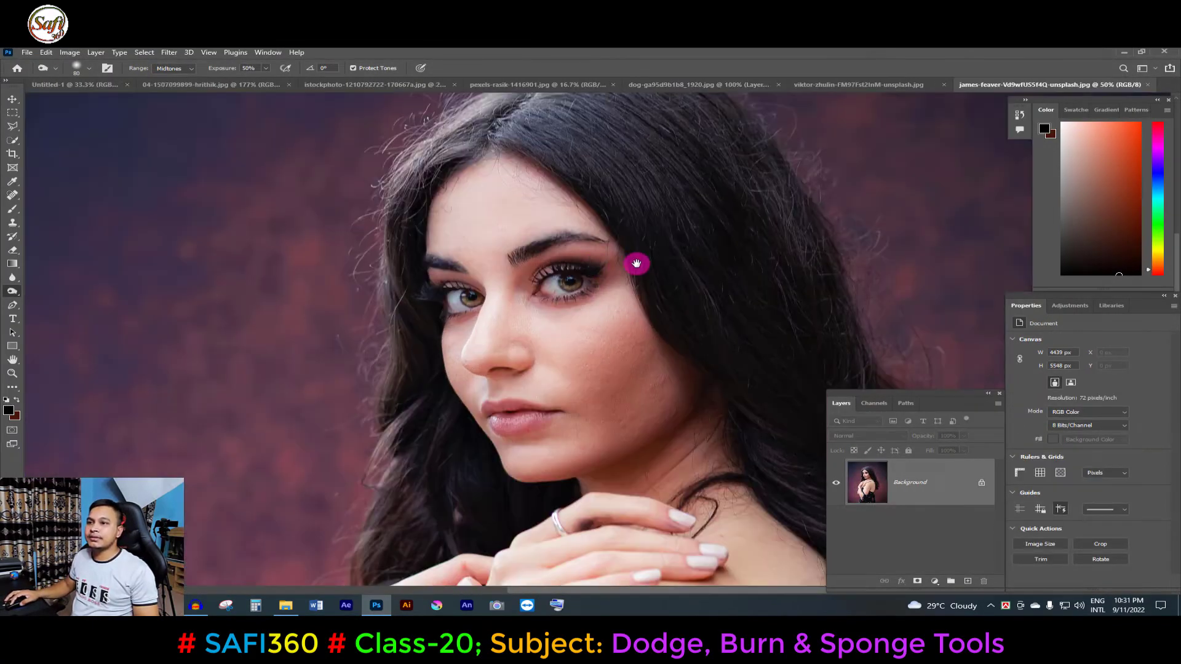
drag(625, 269, 443, 266)
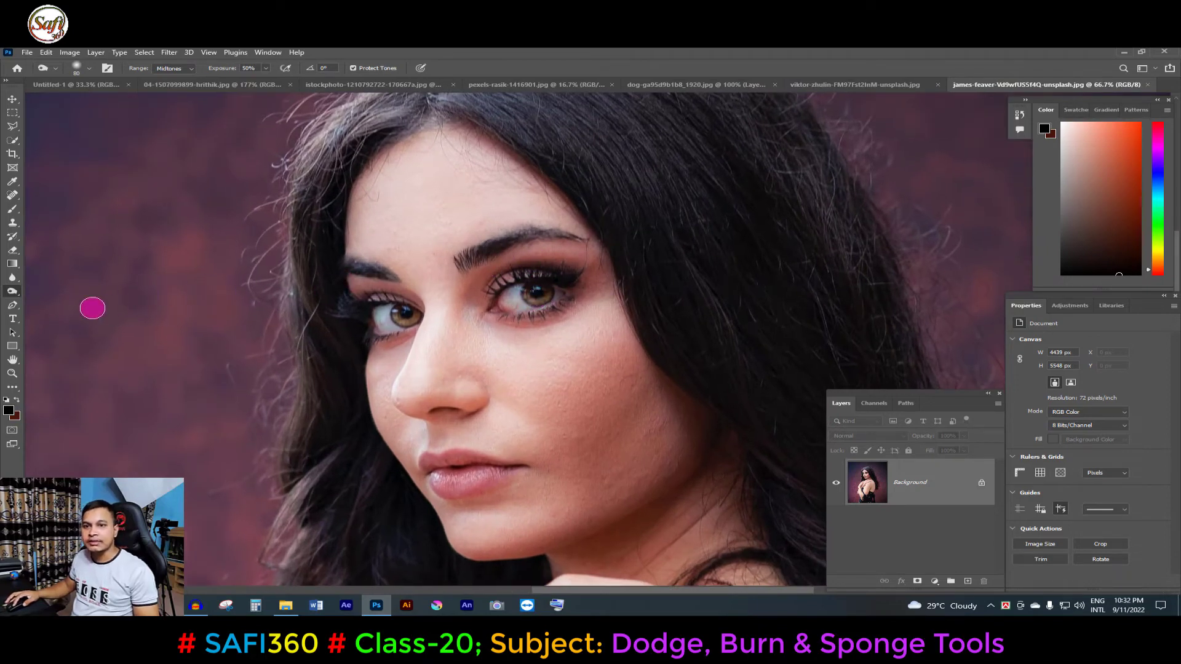
right_click(9, 295)
click(55, 302)
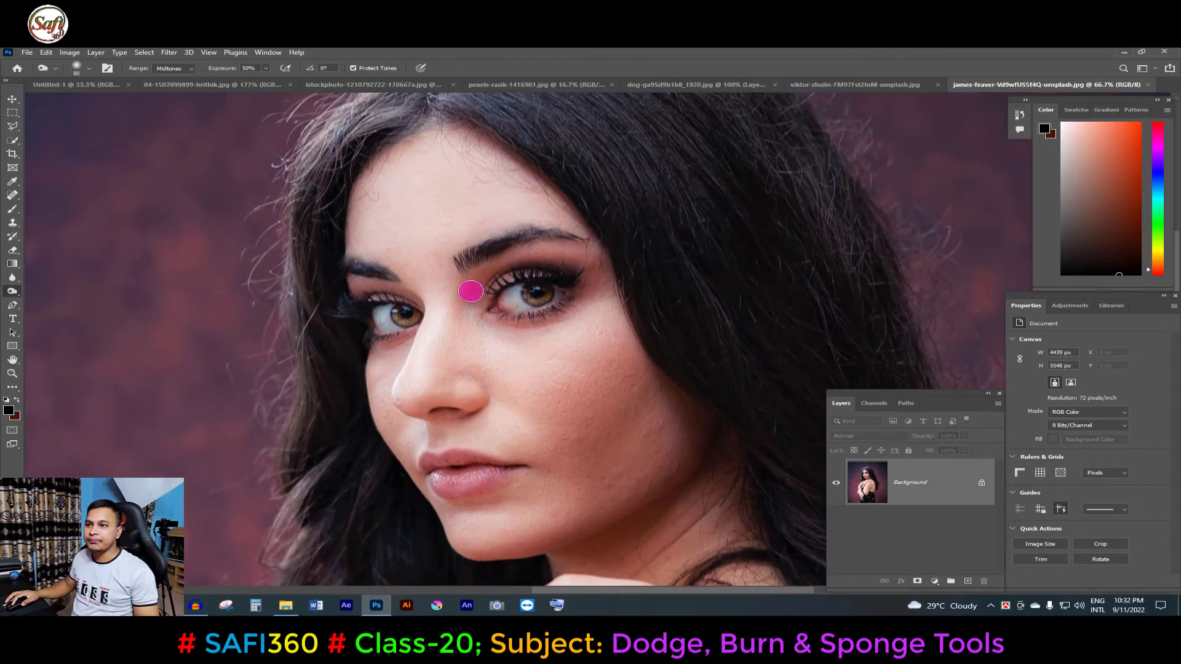
drag(469, 245, 453, 261)
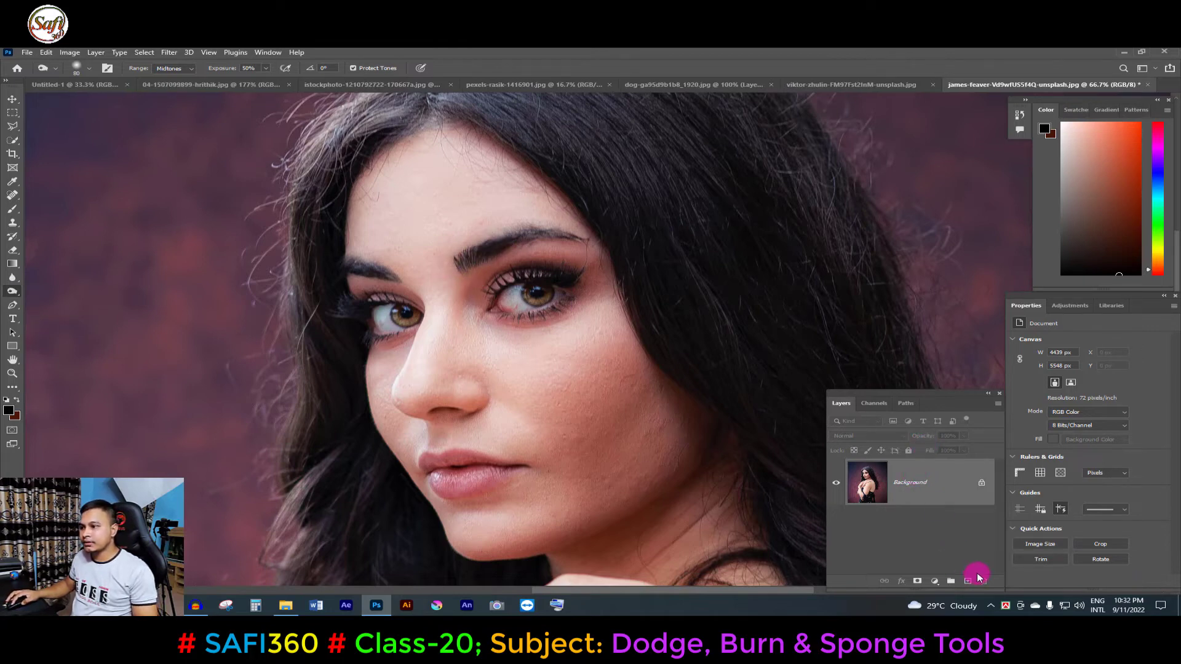
- Convert the Background to Layer 0 and duplicate it as Layer 0 copy
double_click(942, 492)
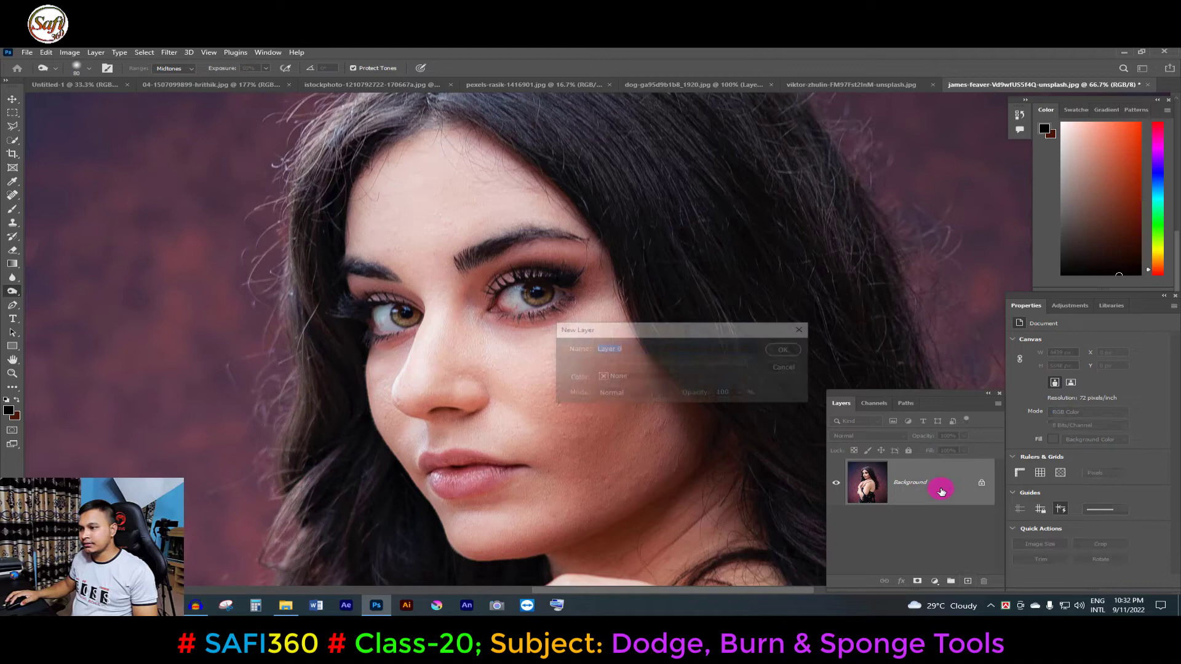
click(781, 345)
drag(940, 489, 967, 577)
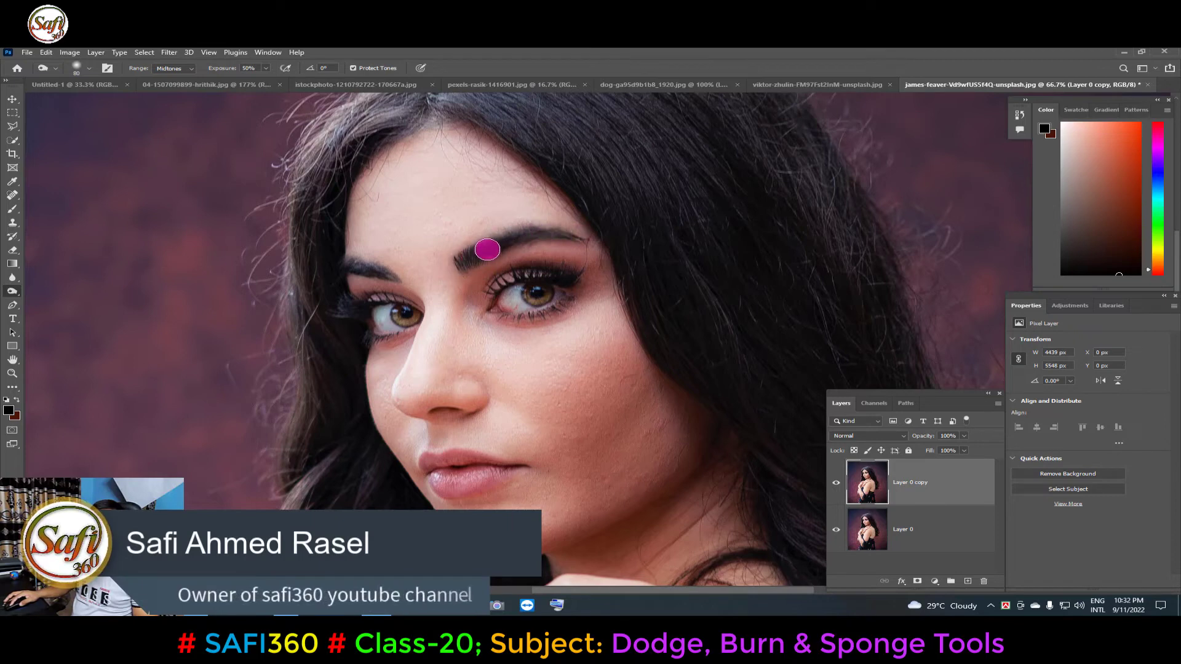
- Brighten the right eye's iris with Dodge and resize the brush to 500
mouse_move(482, 294)
mouse_down()
mouse_move(569, 276)
mouse_move(541, 289)
mouse_move(536, 310)
mouse_up()
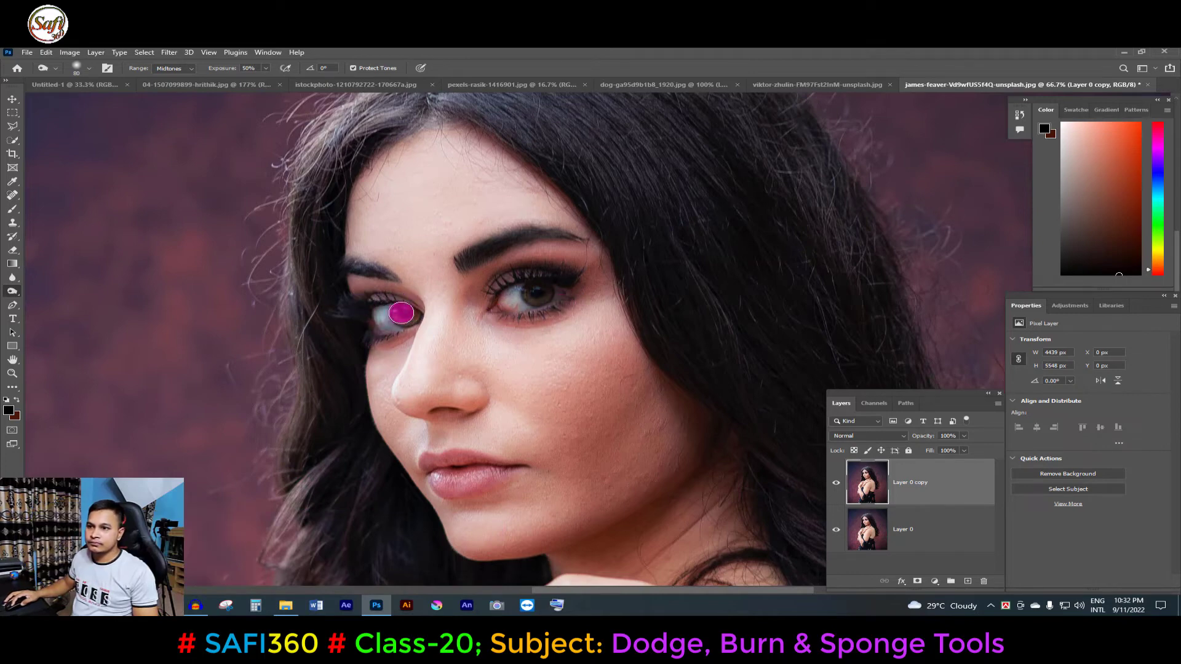
scroll(618, 246, down, 1)
scroll(609, 246, down, 1)
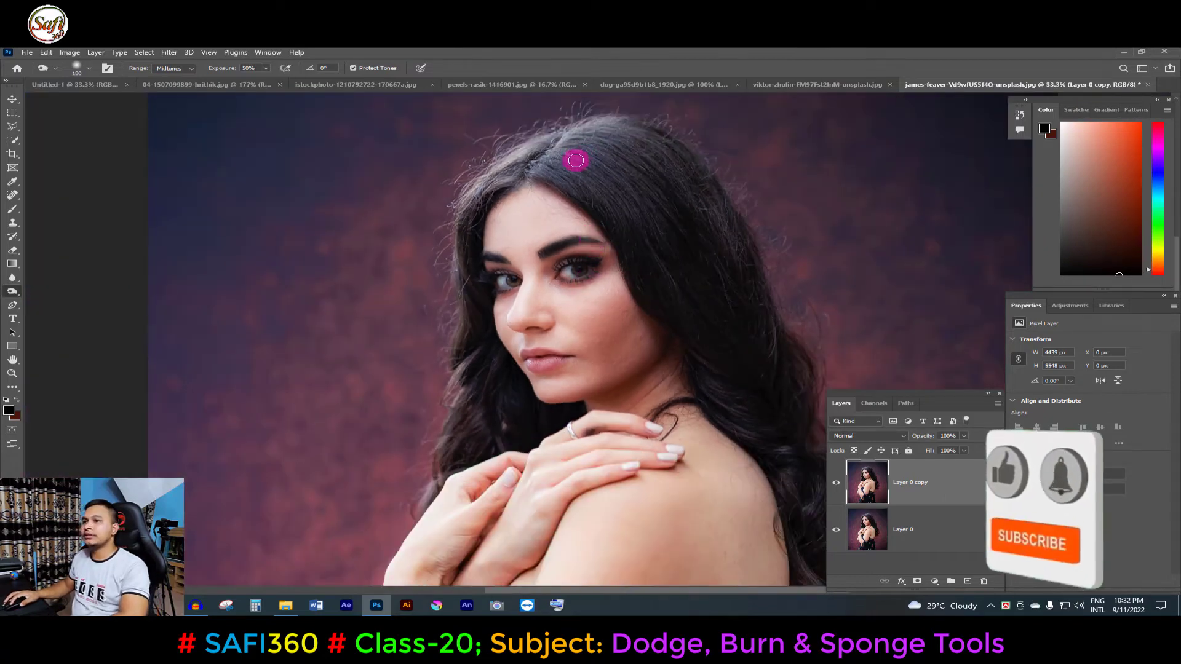
key(bracketright)
key(bracketright)
key(bracketright)
key(bracketright)
key(bracketright)
key(bracketright)
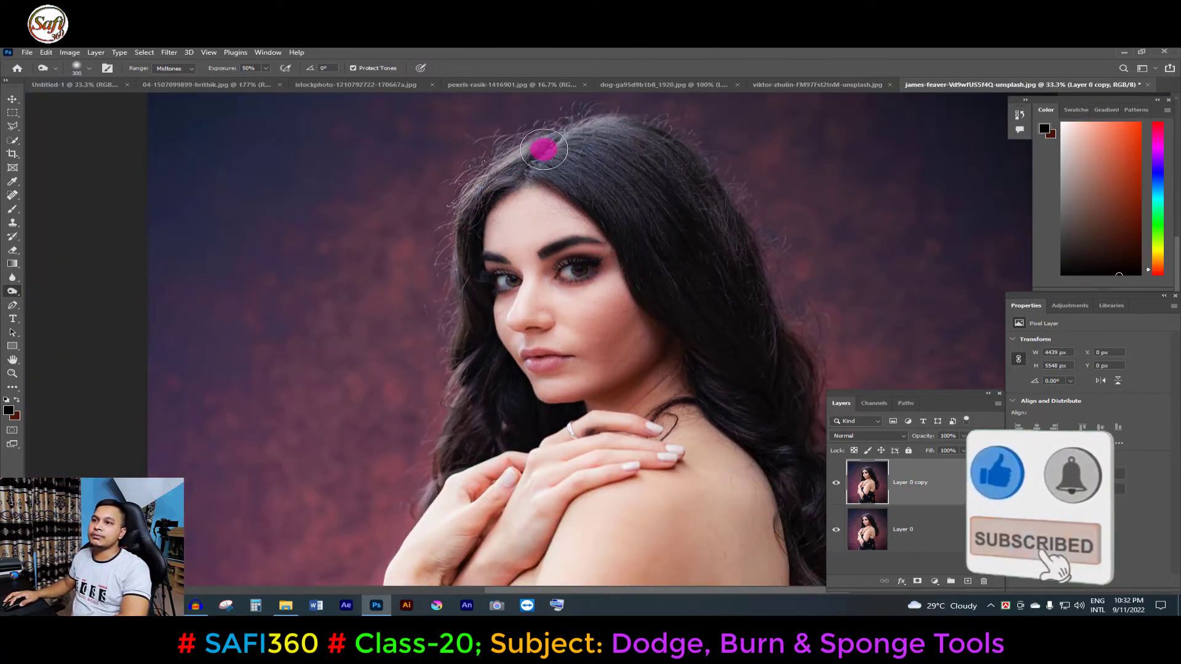
key(bracketright)
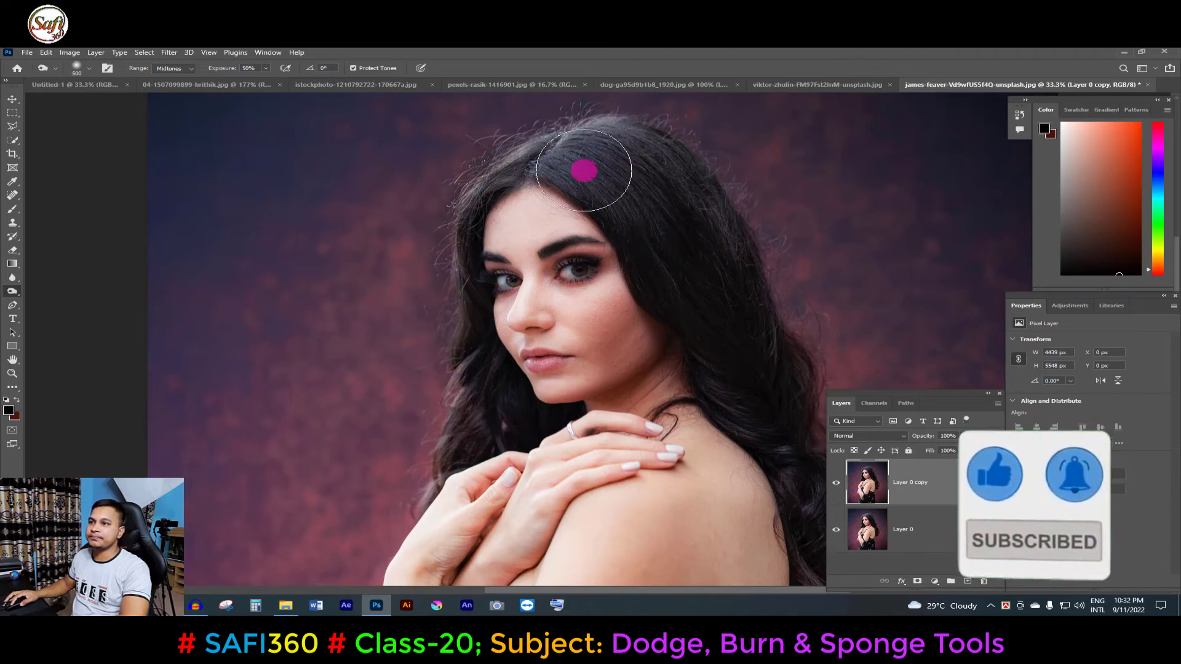
key(bracketright)
key(bracketright)
key(bracketleft)
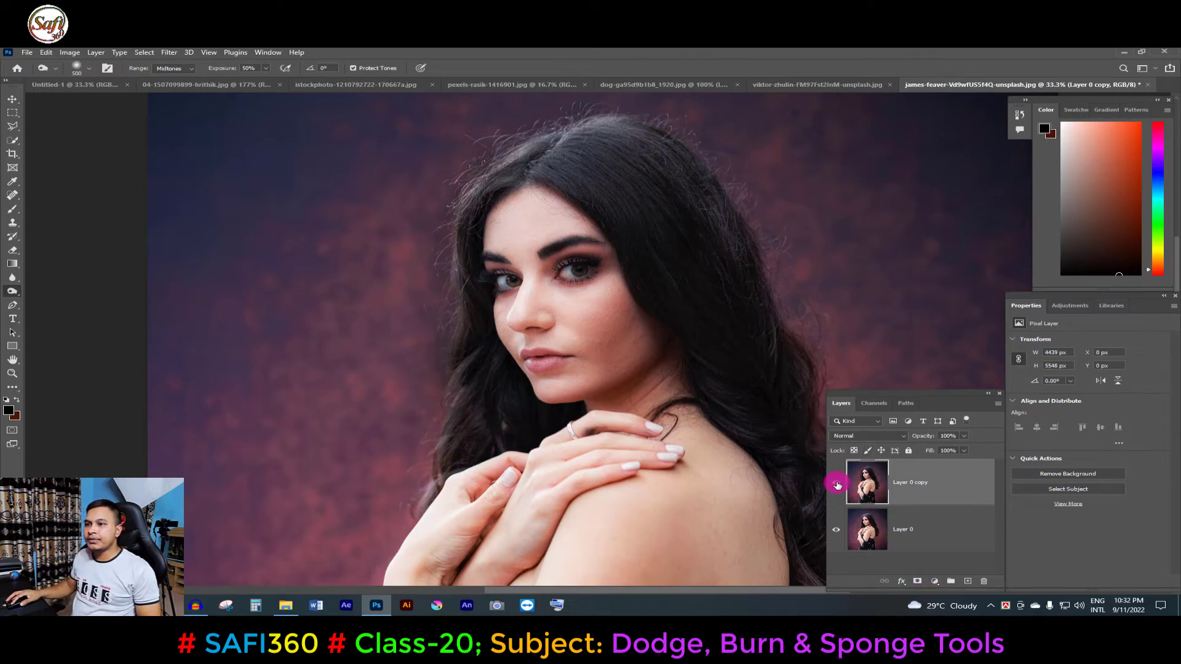
- Toggle Layer 0 copy's visibility to compare before and after, leaving it hidden
click(837, 486)
click(837, 485)
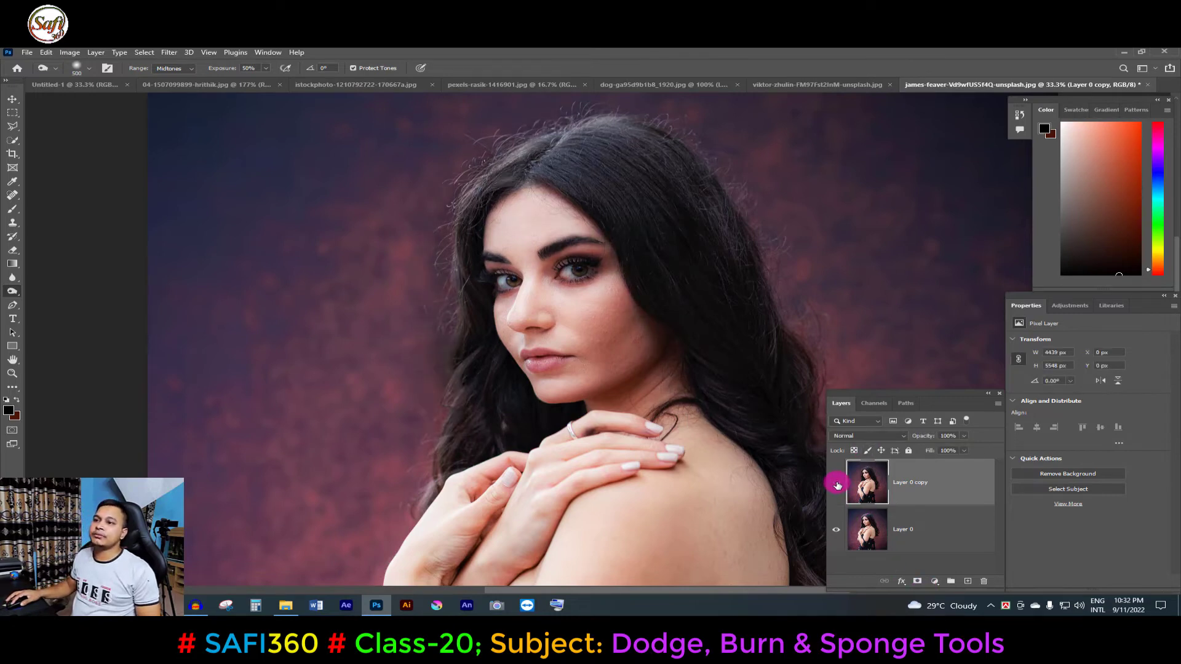
click(836, 485)
click(837, 485)
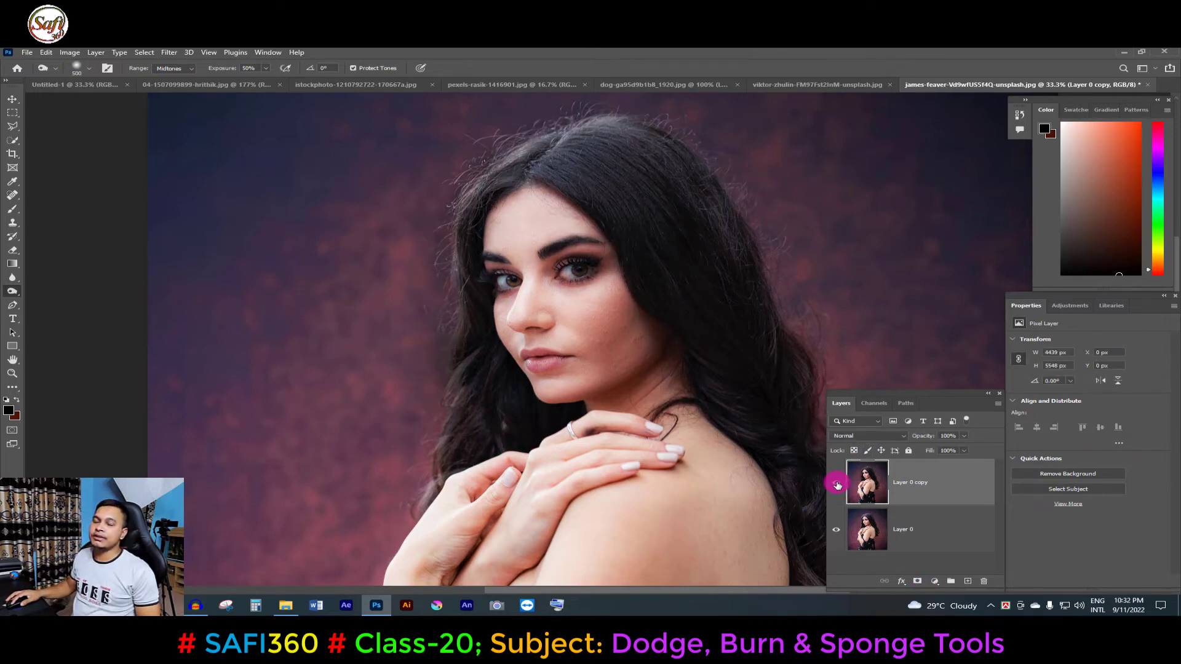
click(836, 485)
- Set the Sponge to Desaturate, re-show Layer 0 copy and desaturate the cheek and face
key(shift+o)
key(shift+o)
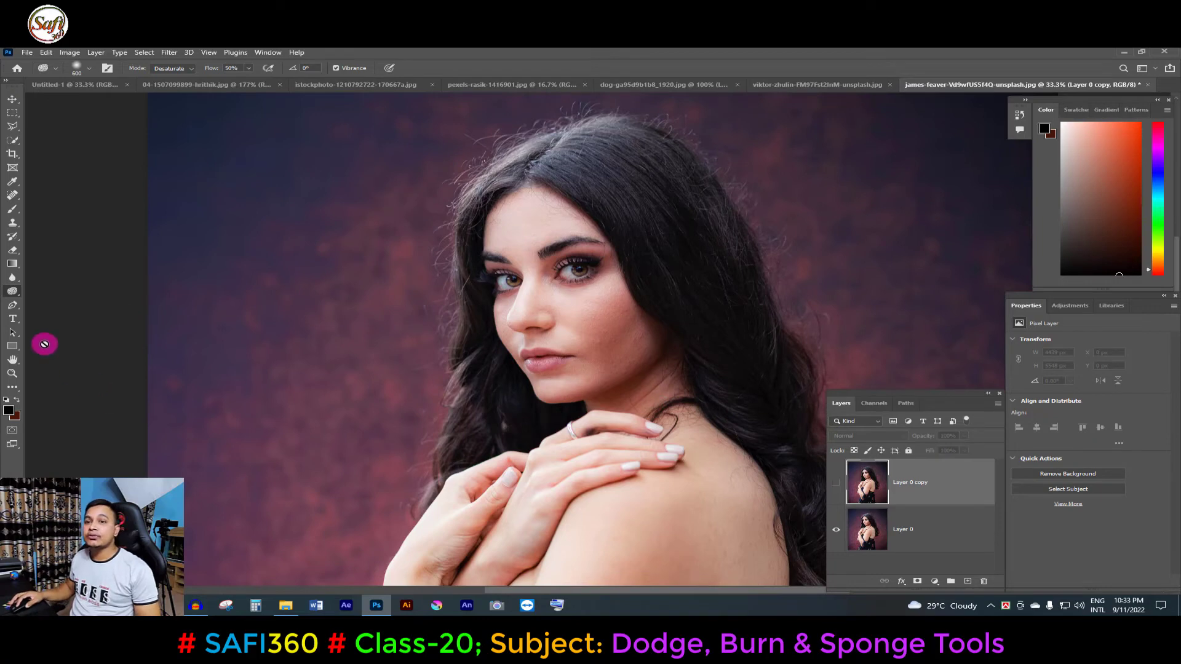
drag(23, 294, 61, 318)
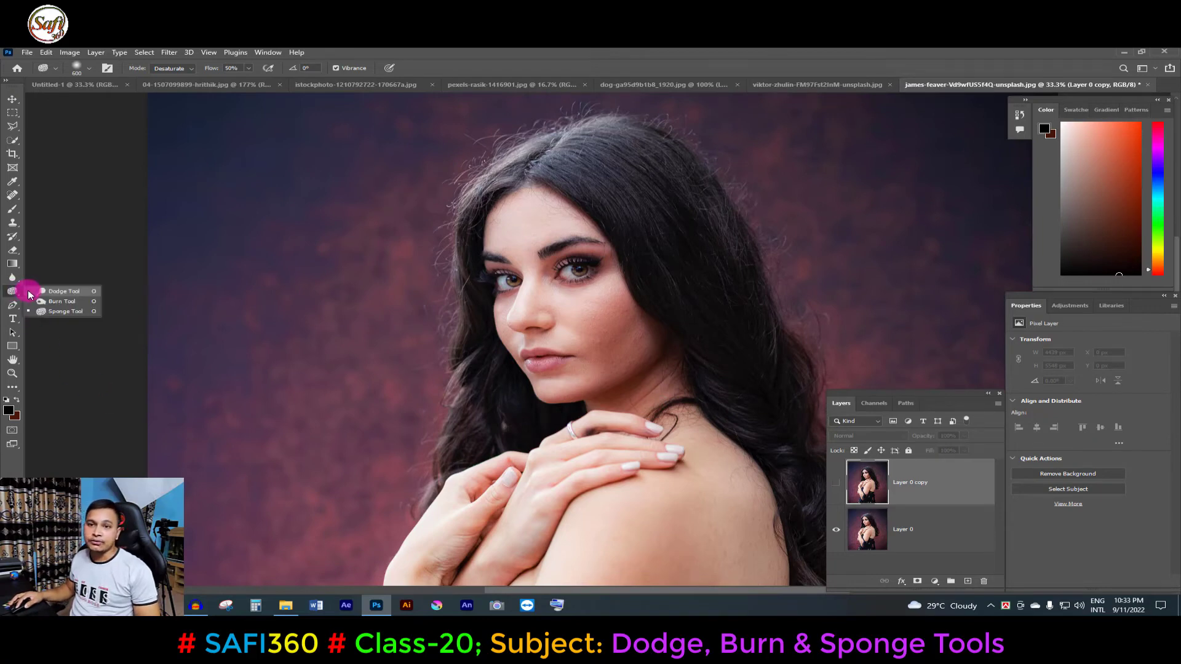
click(63, 313)
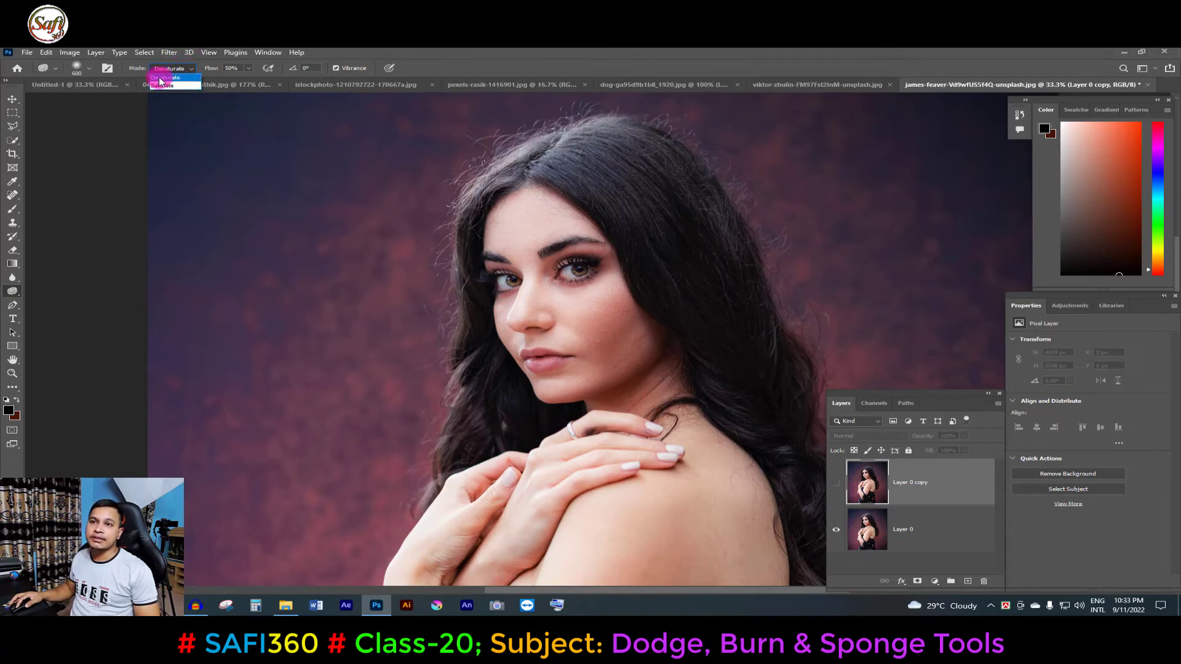
click(174, 78)
click(575, 424)
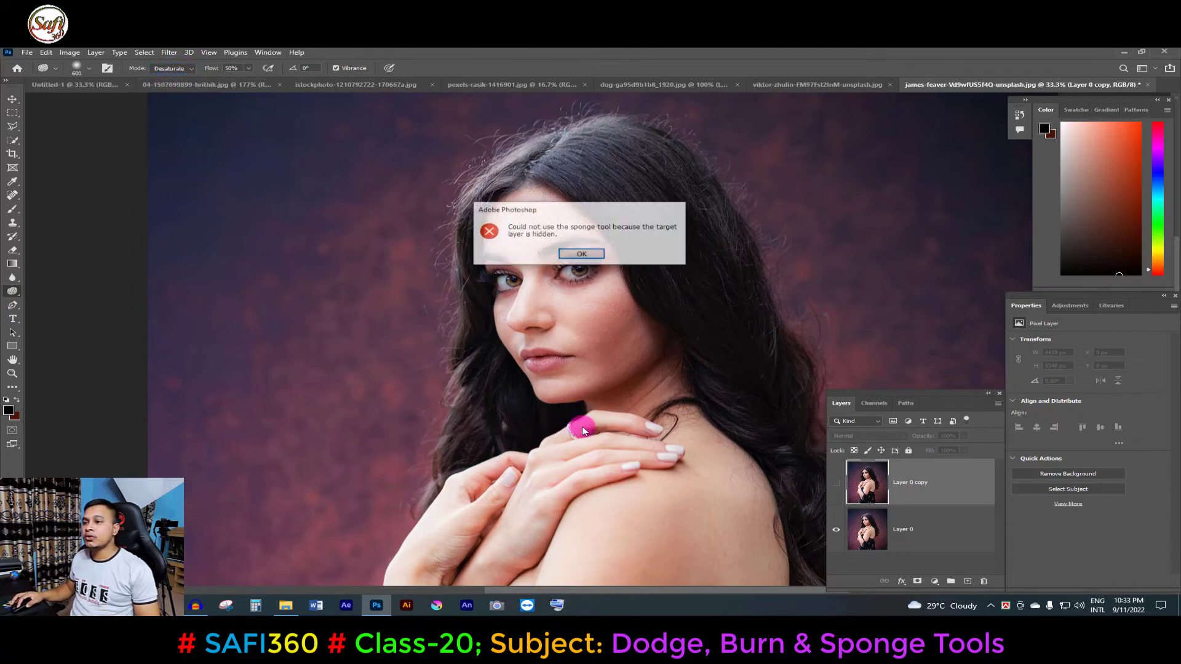
click(582, 255)
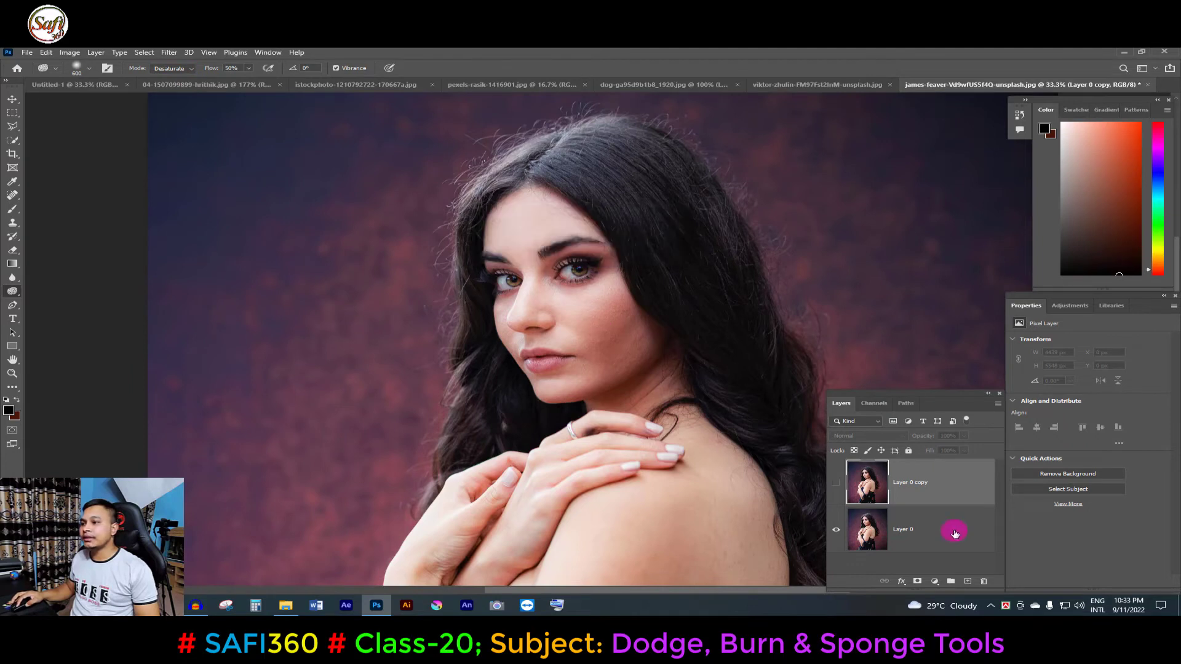
click(837, 483)
mouse_move(469, 377)
mouse_down()
mouse_move(578, 319)
mouse_move(528, 336)
mouse_move(527, 145)
mouse_move(577, 256)
mouse_move(535, 330)
mouse_move(627, 371)
mouse_move(607, 266)
mouse_move(508, 229)
mouse_move(593, 373)
mouse_up()
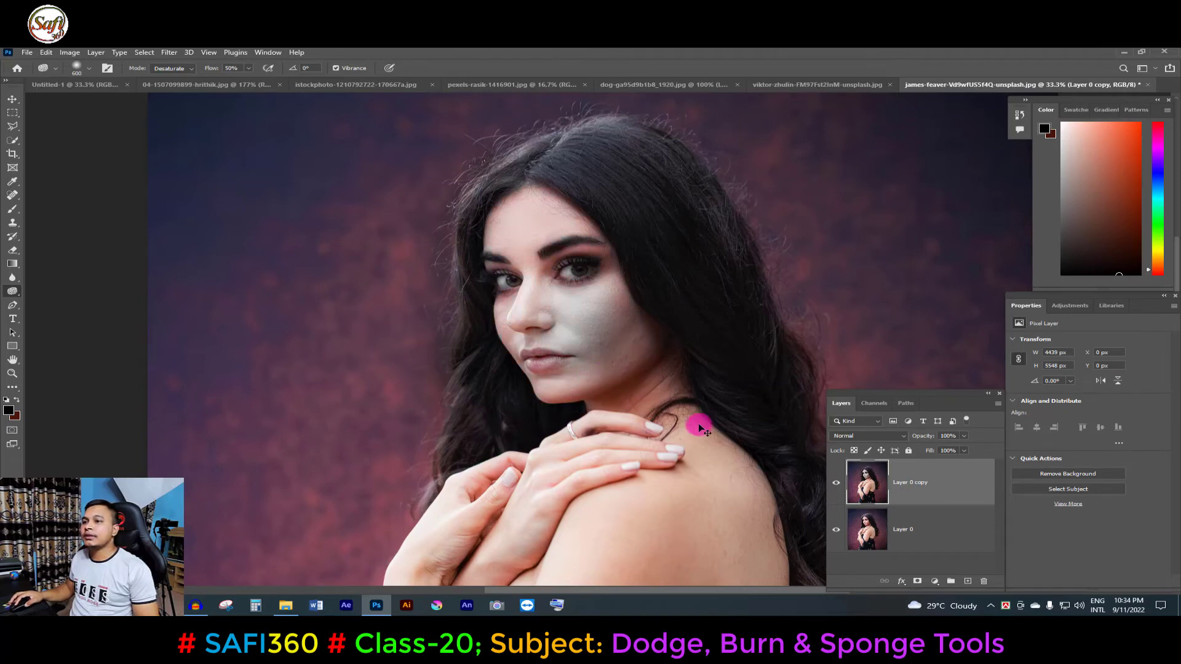
- Undo the desaturation, switch the Sponge to Saturate and brush the face skin
key(ctrl+z)
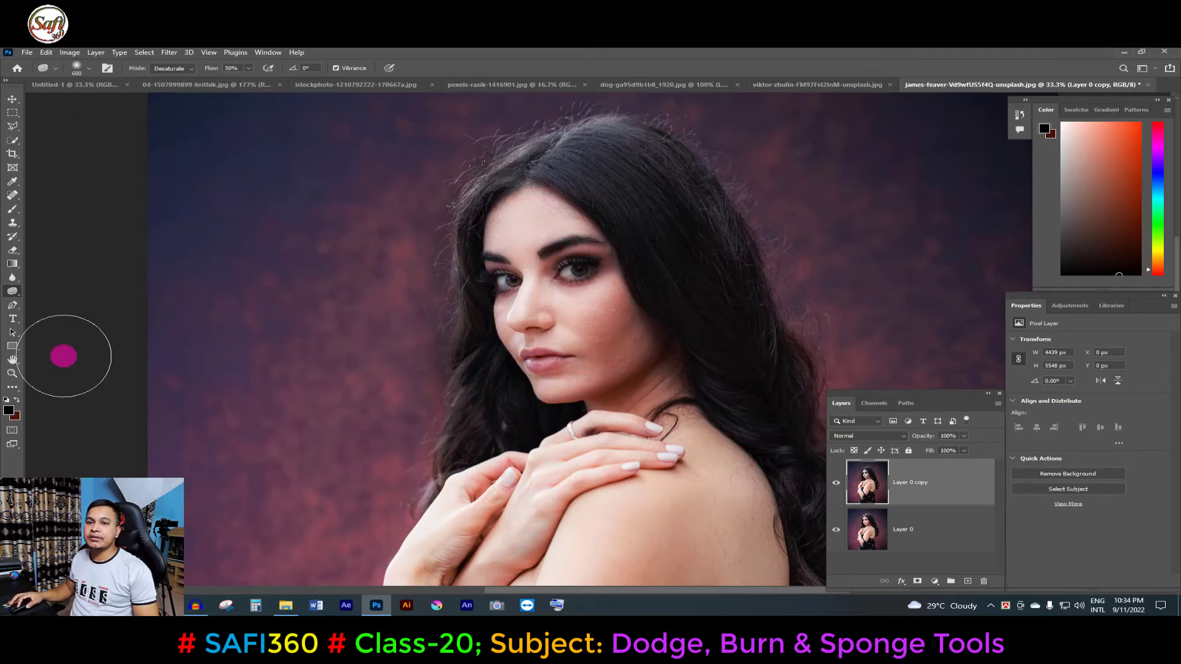
click(179, 68)
click(166, 79)
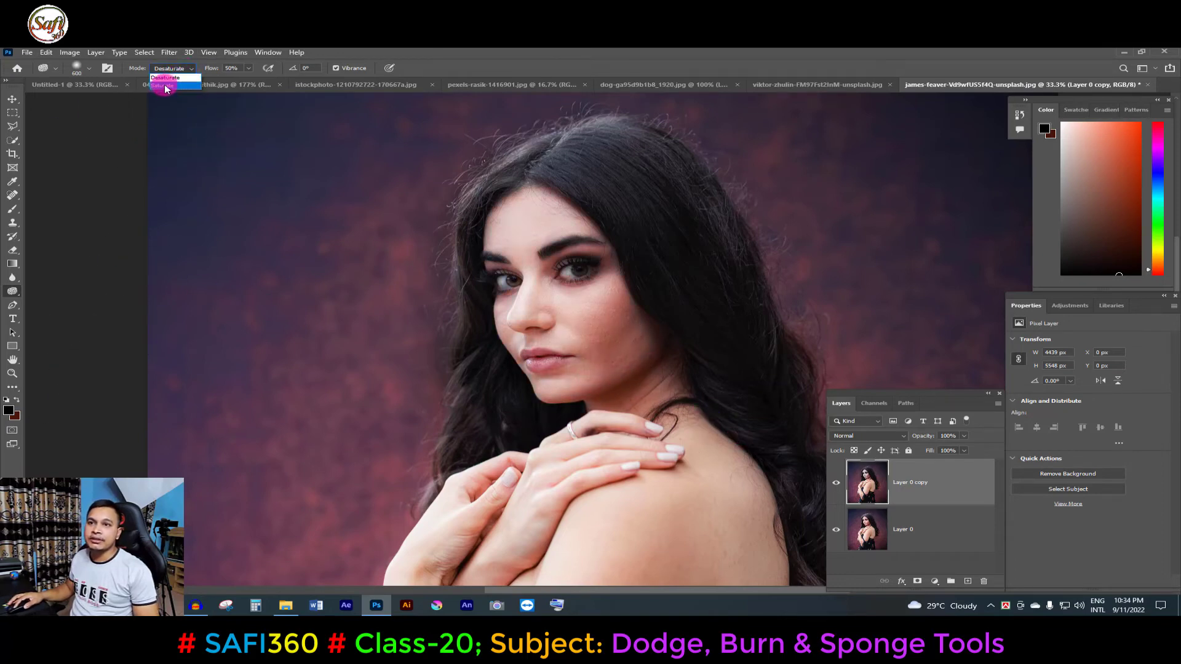
mouse_move(651, 307)
mouse_down()
mouse_move(519, 308)
mouse_move(553, 375)
mouse_move(580, 271)
mouse_move(528, 220)
mouse_move(550, 240)
mouse_move(504, 219)
mouse_move(576, 225)
mouse_up()
- Saturate the skin from cheek to shoulder with 300–400 px brushes
key(bracketleft)
key(bracketleft)
key(bracketleft)
mouse_move(610, 324)
mouse_down()
mouse_move(569, 387)
mouse_move(636, 353)
mouse_move(690, 482)
mouse_move(692, 458)
mouse_move(658, 482)
mouse_move(572, 478)
mouse_move(673, 453)
mouse_move(693, 515)
mouse_move(461, 540)
mouse_move(611, 417)
mouse_up()
key(bracketright)
key(bracketright)
key(bracketright)
scroll(610, 417, down, 2)
mouse_move(616, 474)
mouse_down()
mouse_move(595, 350)
mouse_move(593, 374)
mouse_move(515, 385)
mouse_up()
scroll(594, 347, up, 1)
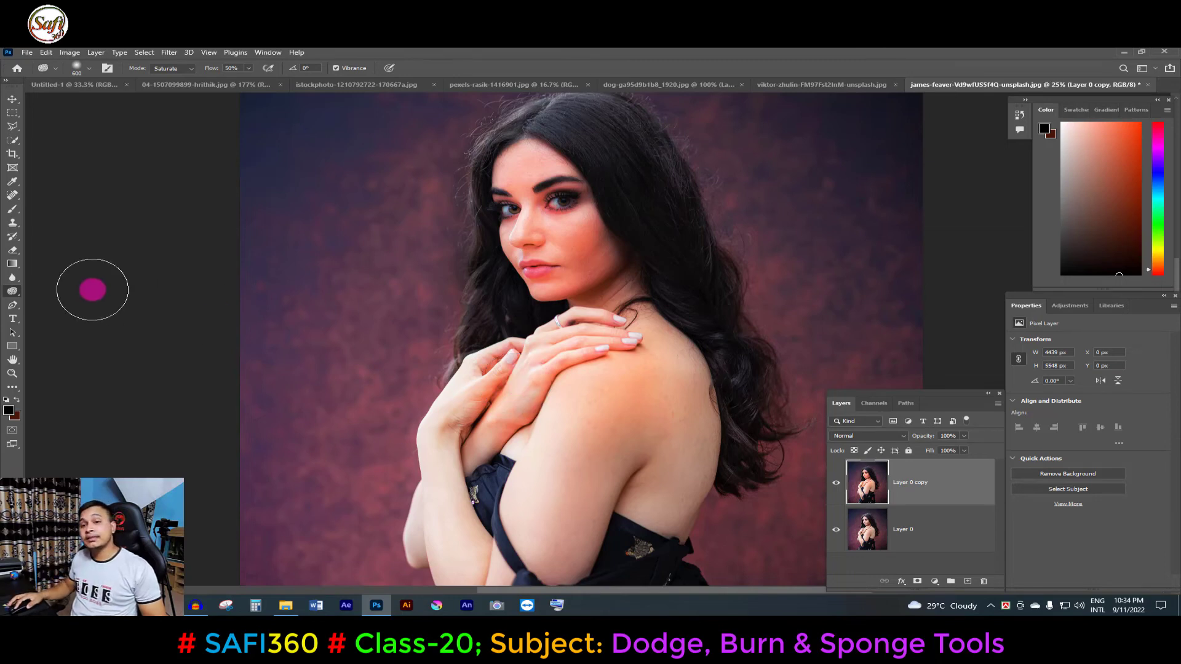
right_click(14, 291)
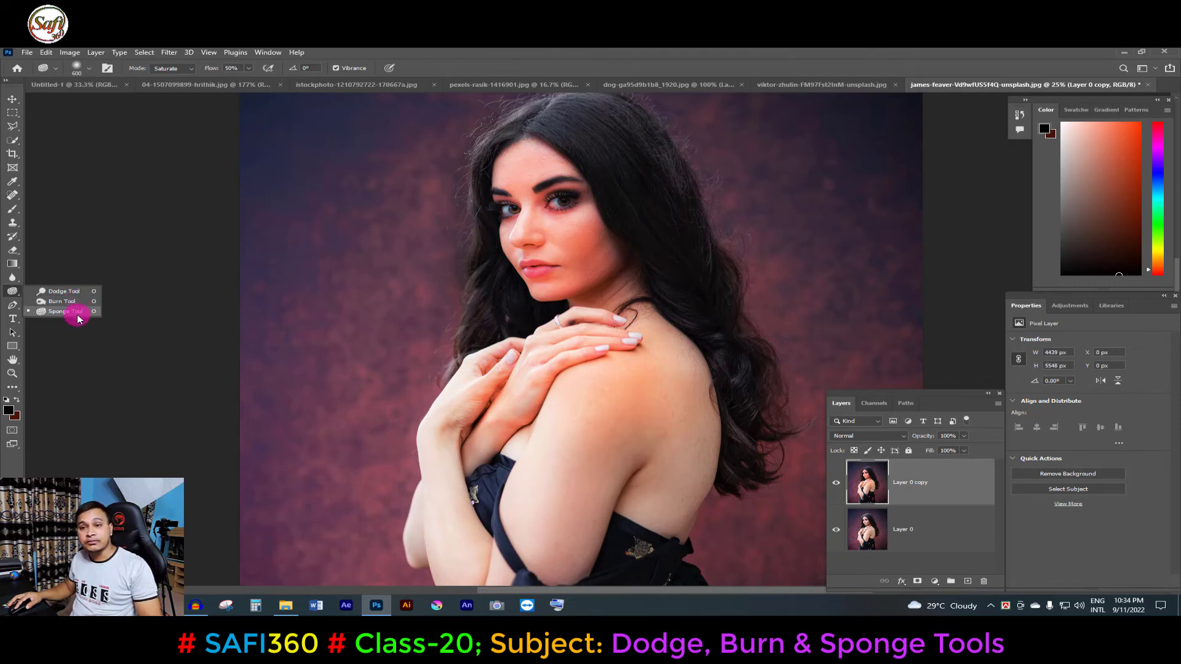
- With the Sponge in Saturate mode, brush the arm, cheek and shoulder skin
click(77, 306)
mouse_move(595, 422)
mouse_down()
mouse_move(546, 453)
mouse_move(603, 253)
mouse_up()
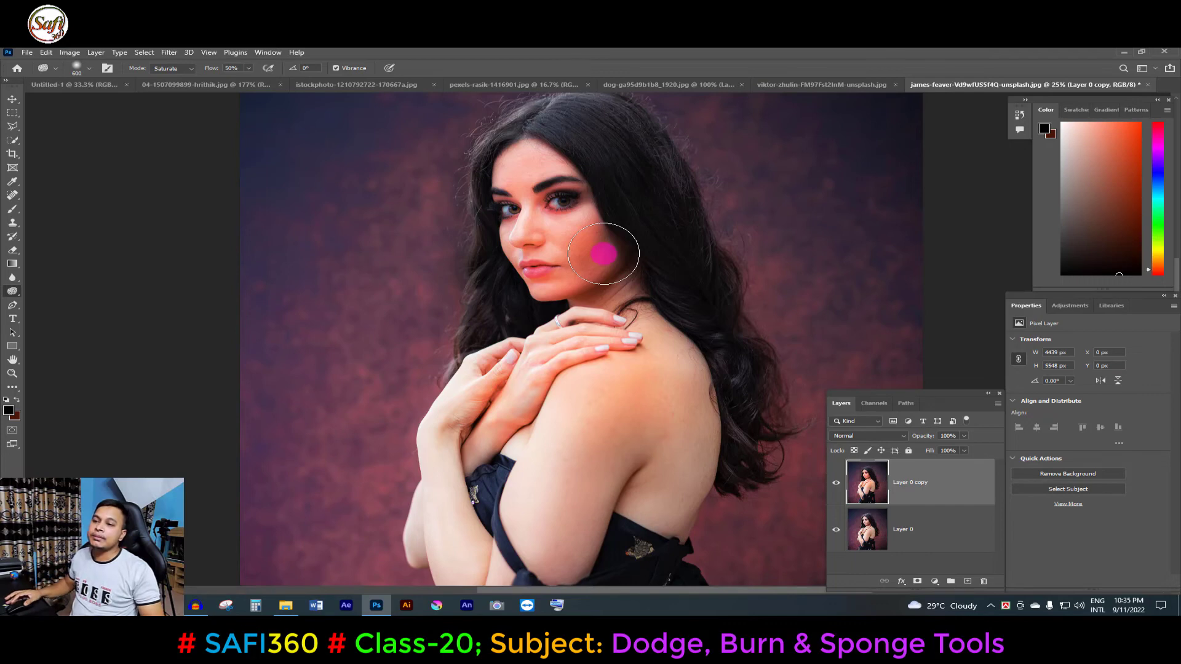
mouse_move(604, 254)
mouse_down()
mouse_move(615, 277)
mouse_move(541, 488)
mouse_move(640, 391)
mouse_move(681, 403)
mouse_move(668, 370)
mouse_up()
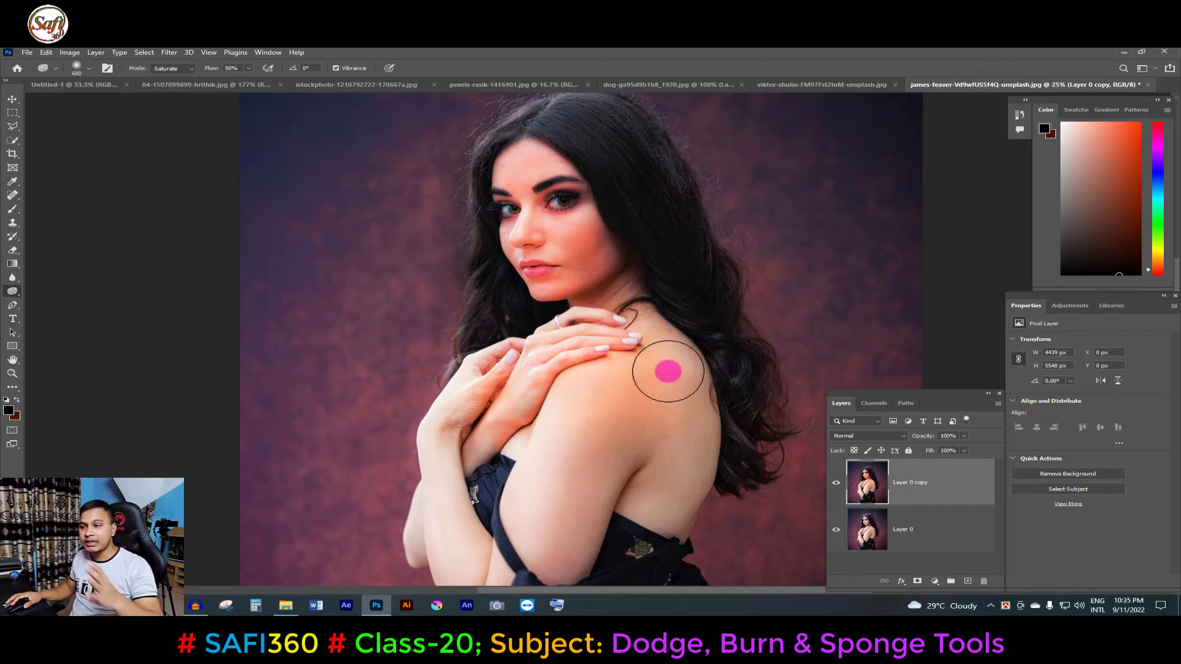